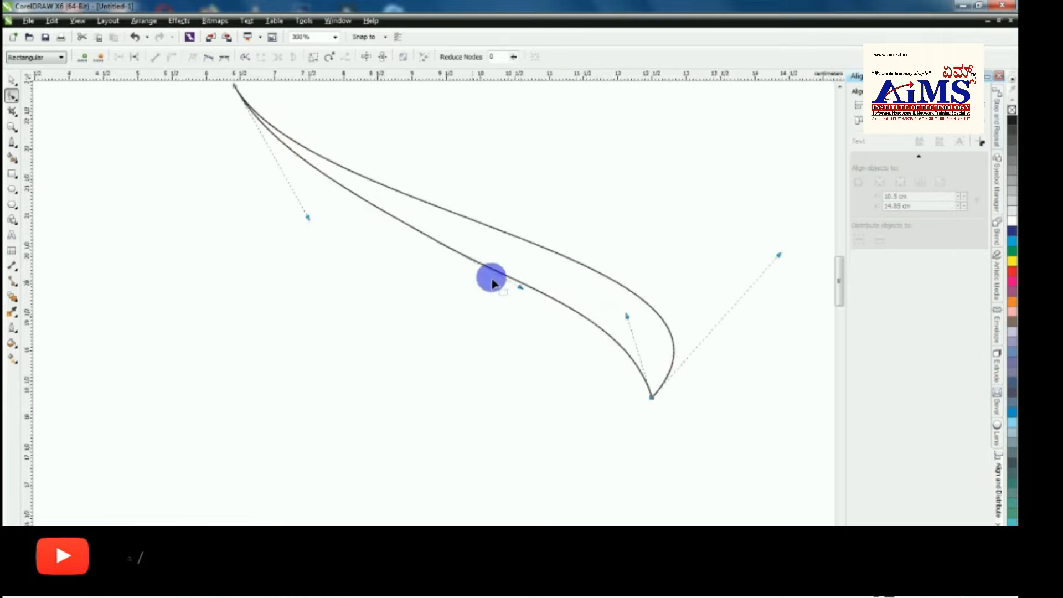
{"action": "left_click_drag", "start_coordinate": [623, 310], "coordinate": [635, 306]}
{"action": "key", "text": "ctrl+z"}
{"action": "scroll", "coordinate": [473, 225], "scroll_direction": "down", "scroll_amount": 1}
{"action": "scroll", "coordinate": [500, 233], "scroll_direction": "up", "scroll_amount": 2}
{"action": "scroll", "coordinate": [501, 233], "scroll_direction": "down", "scroll_amount": 2}
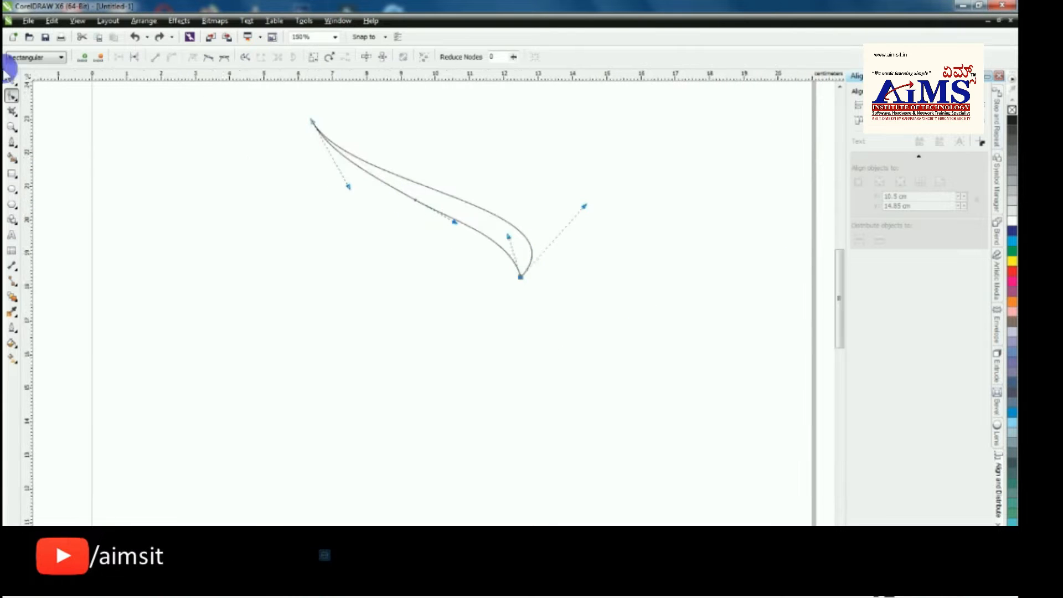
Step: Widen the rounded end of the leaf shape with its tip node's handles and delete the middle node on the lower edge
{"action": "left_click", "coordinate": [13, 80]}
{"action": "left_click", "coordinate": [12, 96]}
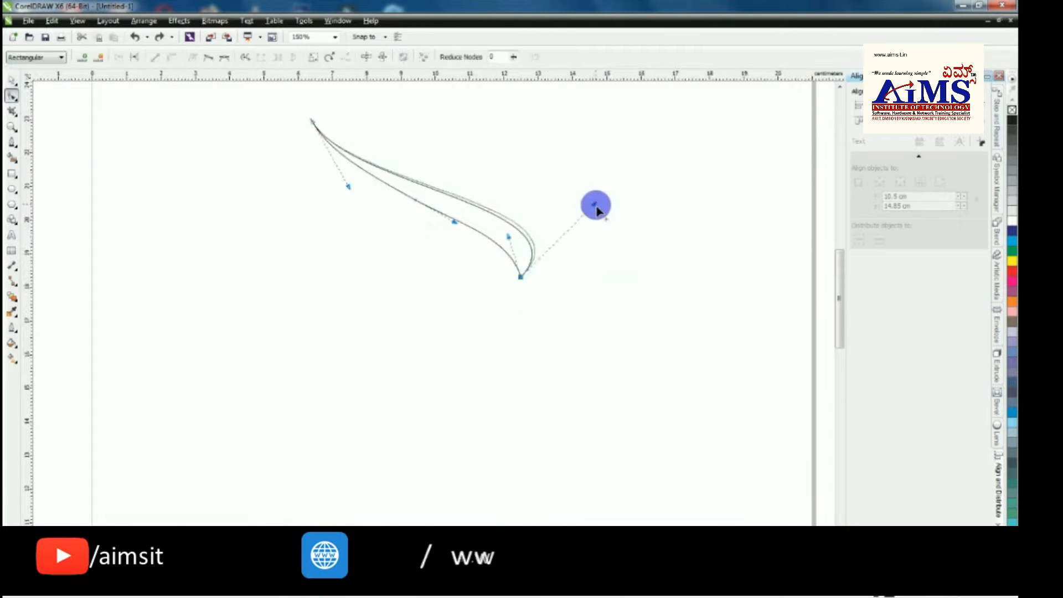
{"action": "left_click_drag", "start_coordinate": [596, 205], "coordinate": [595, 204]}
{"action": "left_click_drag", "start_coordinate": [509, 237], "coordinate": [521, 235]}
{"action": "left_click", "coordinate": [564, 301]}
{"action": "double_click", "coordinate": [416, 199]}
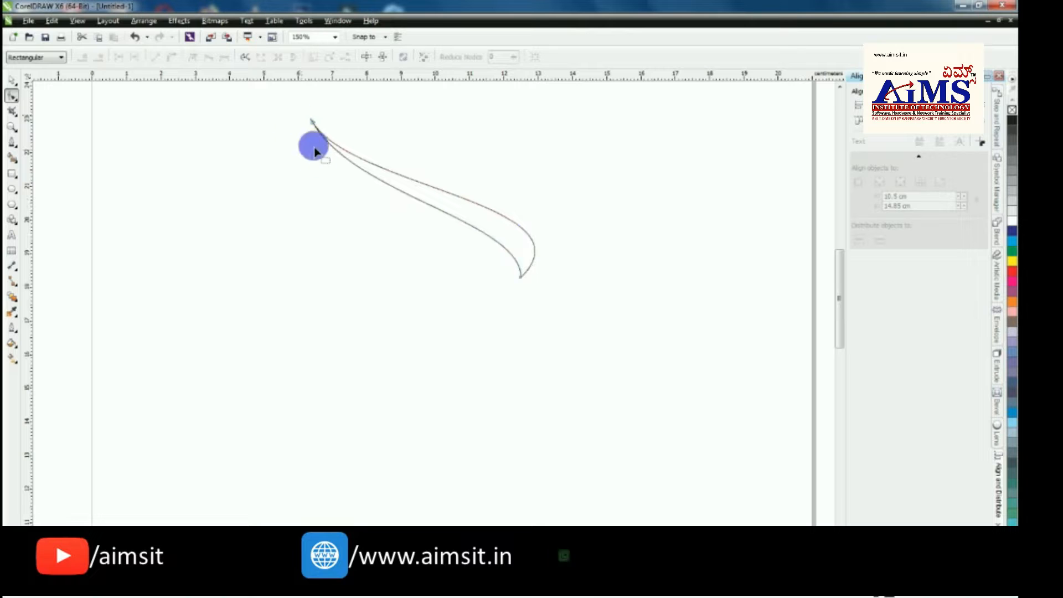
Step: Adjust the curve handle at the leaf shape's upper-left point to refine its upper edge, and finish node editing
{"action": "left_click", "coordinate": [316, 127]}
{"action": "scroll", "coordinate": [350, 176], "scroll_direction": "up", "scroll_amount": 1}
{"action": "mouse_move", "coordinate": [354, 217]}
{"action": "left_mouse_down"}
{"action": "mouse_move", "coordinate": [350, 199]}
{"action": "mouse_move", "coordinate": [354, 212]}
{"action": "left_mouse_up"}
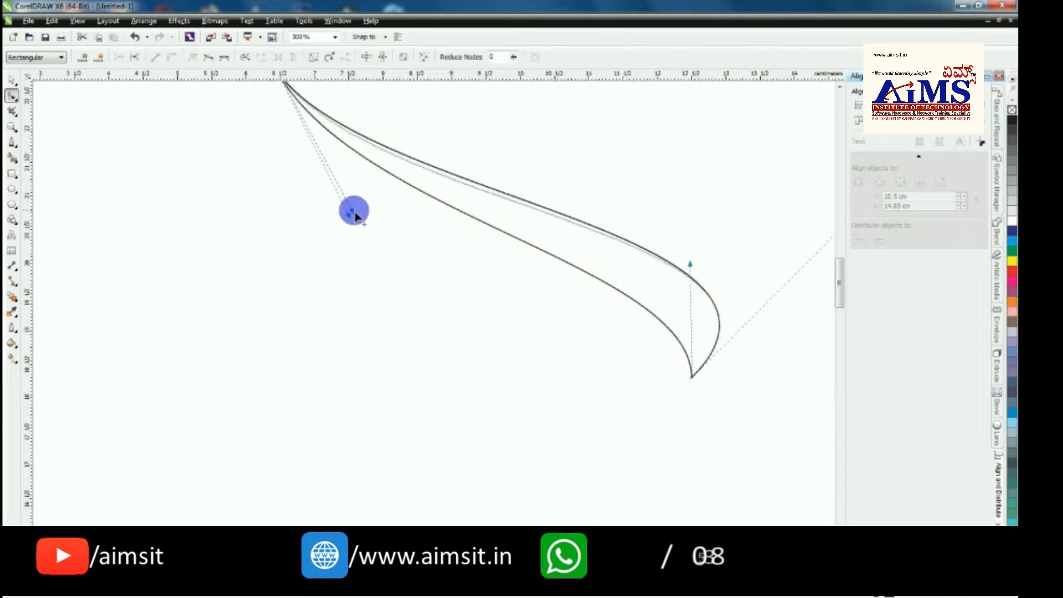
{"action": "scroll", "coordinate": [333, 195], "scroll_direction": "down", "scroll_amount": 1}
{"action": "key", "text": "space"}
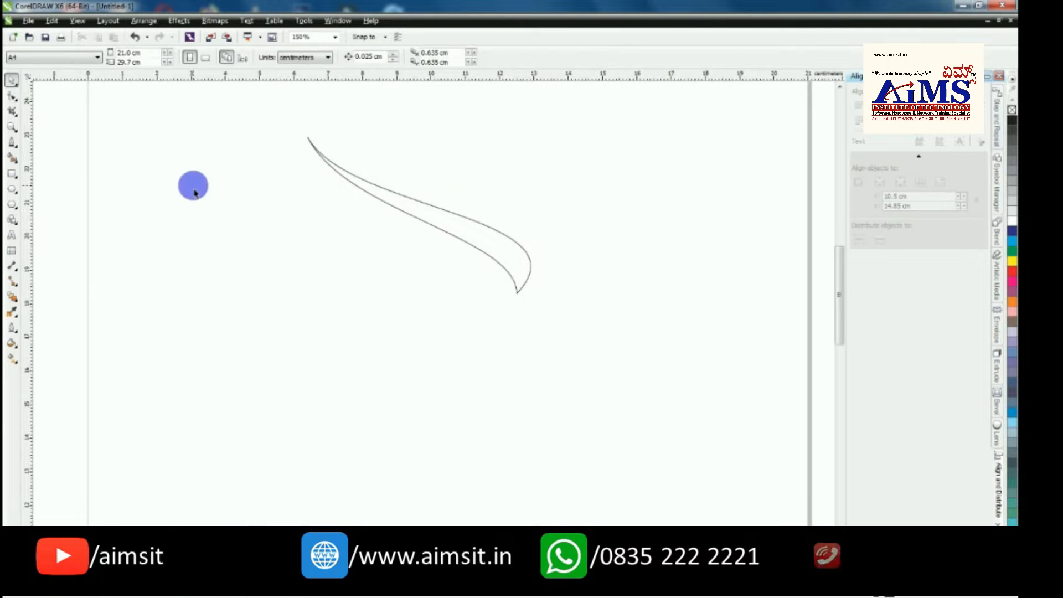
Step: Draw a closed straight Pen path about 4.36 by 3.01 cm between the leaf shape's lower tip and its lower edge
{"action": "left_click", "coordinate": [14, 141]}
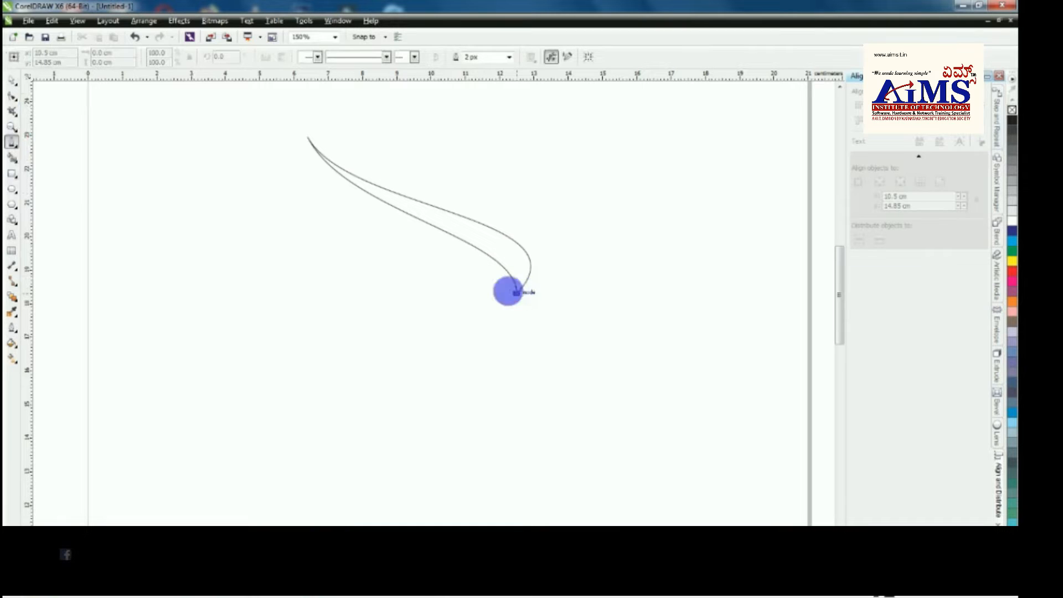
{"action": "left_click", "coordinate": [366, 192]}
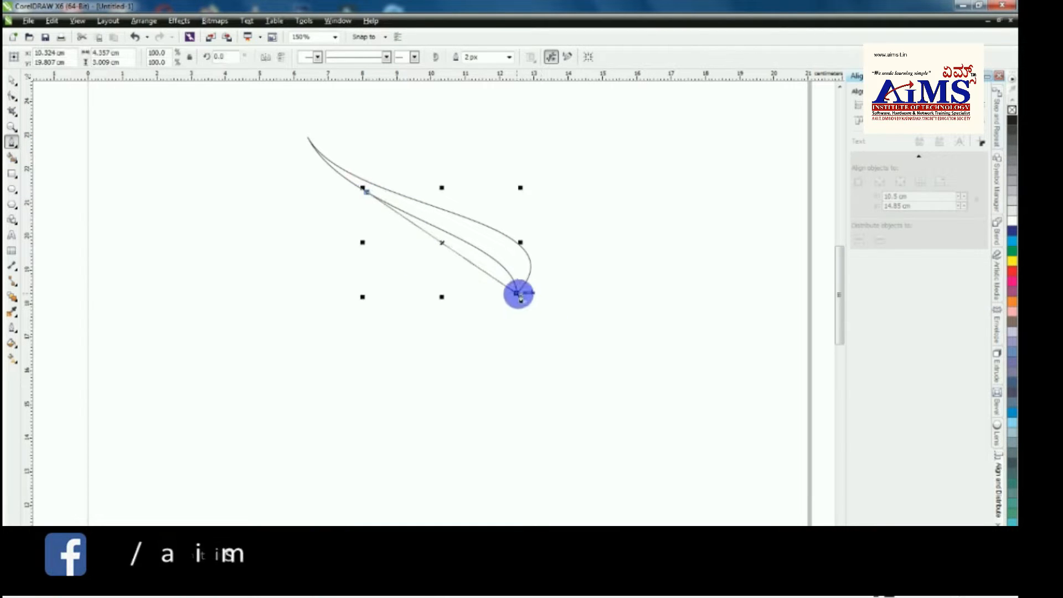
{"action": "left_click", "coordinate": [524, 296]}
Step: Convert the new path's segments to curves and bend one along the first shape's lower edge
{"action": "left_click", "coordinate": [12, 98]}
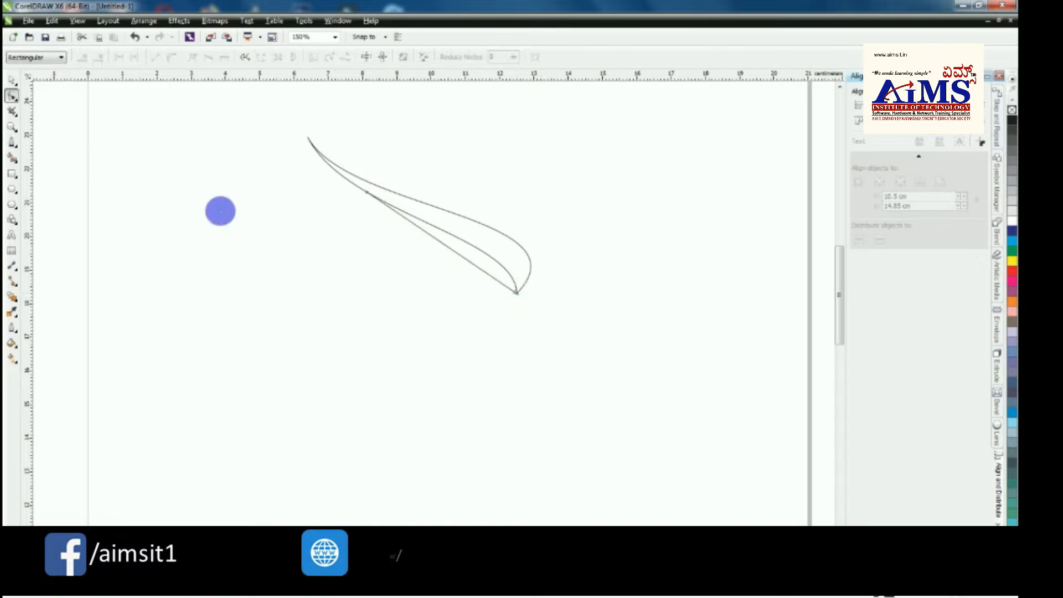
{"action": "left_click_drag", "start_coordinate": [370, 195], "coordinate": [515, 323]}
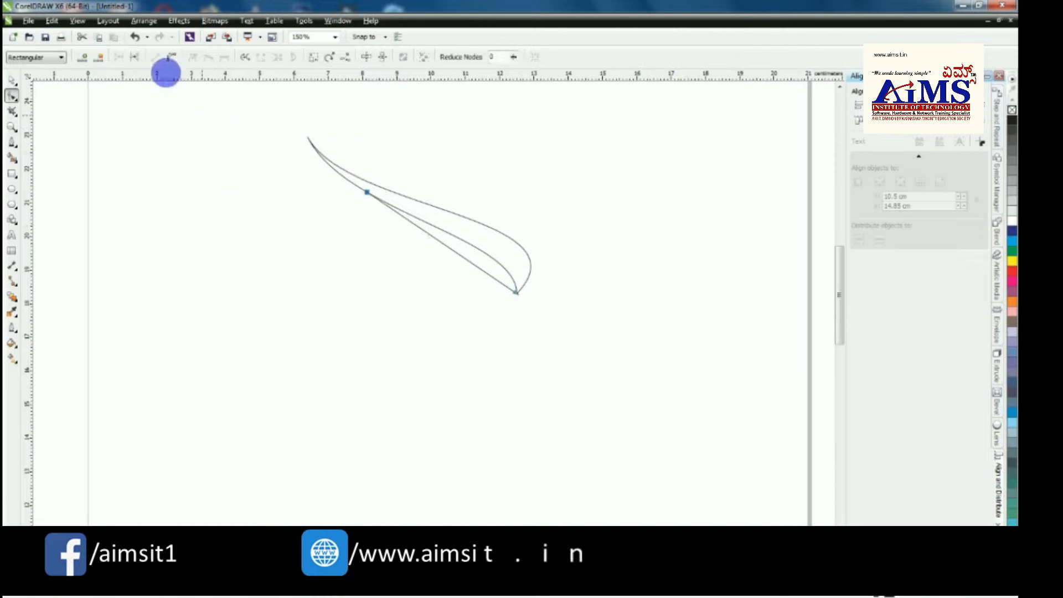
{"action": "scroll", "coordinate": [570, 292], "scroll_direction": "up", "scroll_amount": 2}
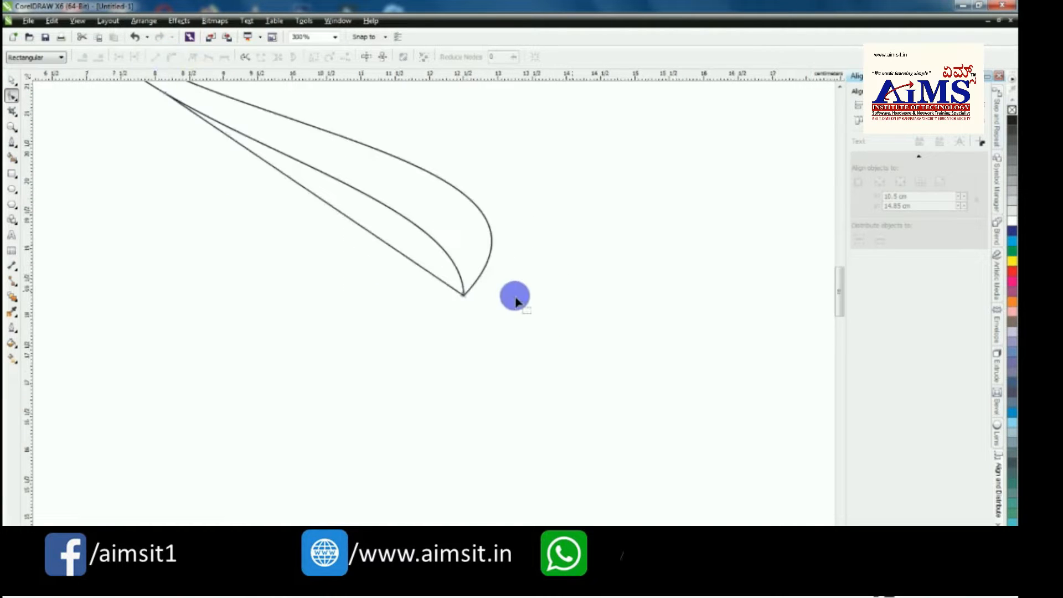
{"action": "left_click", "coordinate": [464, 295]}
{"action": "left_click_drag", "start_coordinate": [363, 228], "coordinate": [468, 215]}
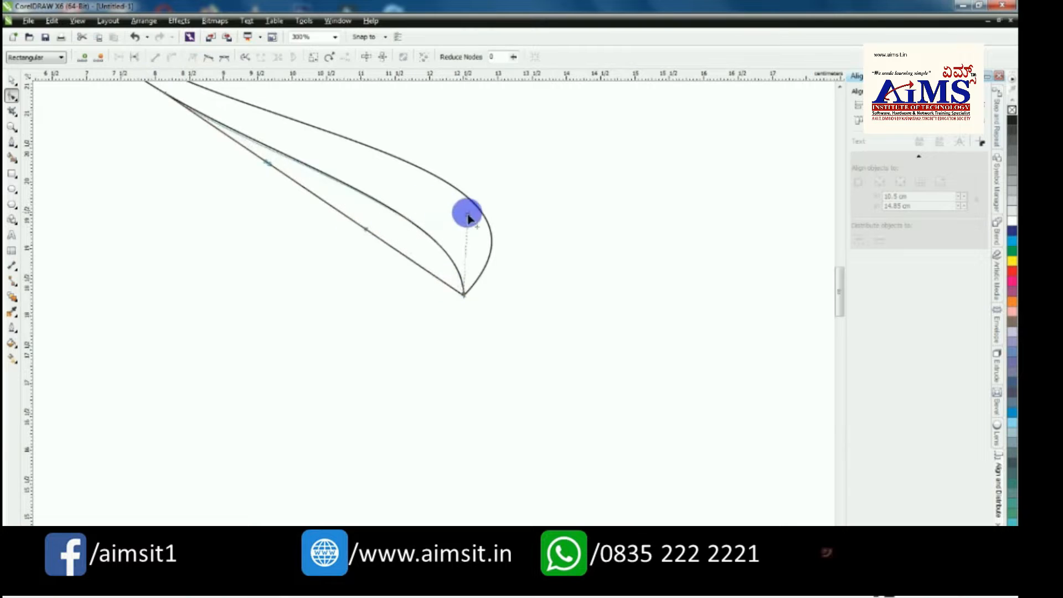
Step: Adjust the handles of the second shape's upper-left node and shape its inner edge along the first shape
{"action": "scroll", "coordinate": [272, 161], "scroll_direction": "up", "scroll_amount": 1}
{"action": "scroll", "coordinate": [439, 213], "scroll_direction": "down", "scroll_amount": 1}
{"action": "scroll", "coordinate": [258, 105], "scroll_direction": "up", "scroll_amount": 1}
{"action": "left_click_drag", "start_coordinate": [442, 274], "coordinate": [423, 285]}
{"action": "left_click_drag", "start_coordinate": [442, 273], "coordinate": [441, 261]}
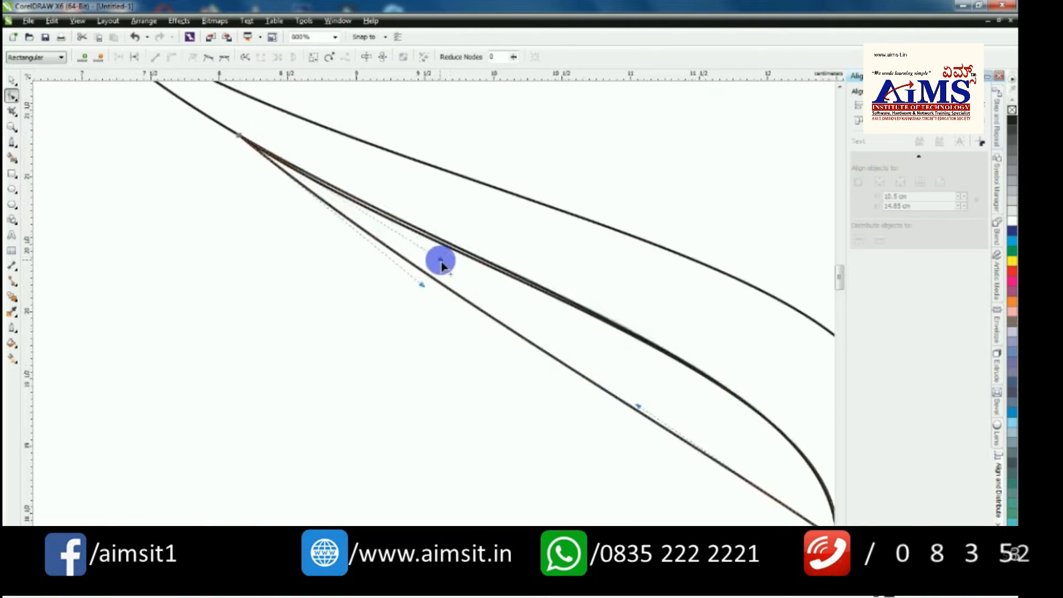
{"action": "scroll", "coordinate": [441, 262], "scroll_direction": "down", "scroll_amount": 1}
{"action": "scroll", "coordinate": [540, 331], "scroll_direction": "up", "scroll_amount": 1}
{"action": "scroll", "coordinate": [412, 269], "scroll_direction": "down", "scroll_amount": 1}
{"action": "left_click_drag", "start_coordinate": [379, 237], "coordinate": [378, 236]}
{"action": "left_click_drag", "start_coordinate": [474, 304], "coordinate": [540, 296]}
Step: Move the second shape's tip below the first shape's tip and pull its handles to curve both edges
{"action": "scroll", "coordinate": [540, 295], "scroll_direction": "down", "scroll_amount": 1}
{"action": "scroll", "coordinate": [536, 306], "scroll_direction": "up", "scroll_amount": 1}
{"action": "left_click_drag", "start_coordinate": [530, 257], "coordinate": [510, 304]}
{"action": "left_click_drag", "start_coordinate": [514, 223], "coordinate": [600, 192]}
{"action": "scroll", "coordinate": [556, 236], "scroll_direction": "down", "scroll_amount": 1}
{"action": "scroll", "coordinate": [437, 171], "scroll_direction": "up", "scroll_amount": 2}
{"action": "left_click_drag", "start_coordinate": [428, 200], "coordinate": [437, 211]}
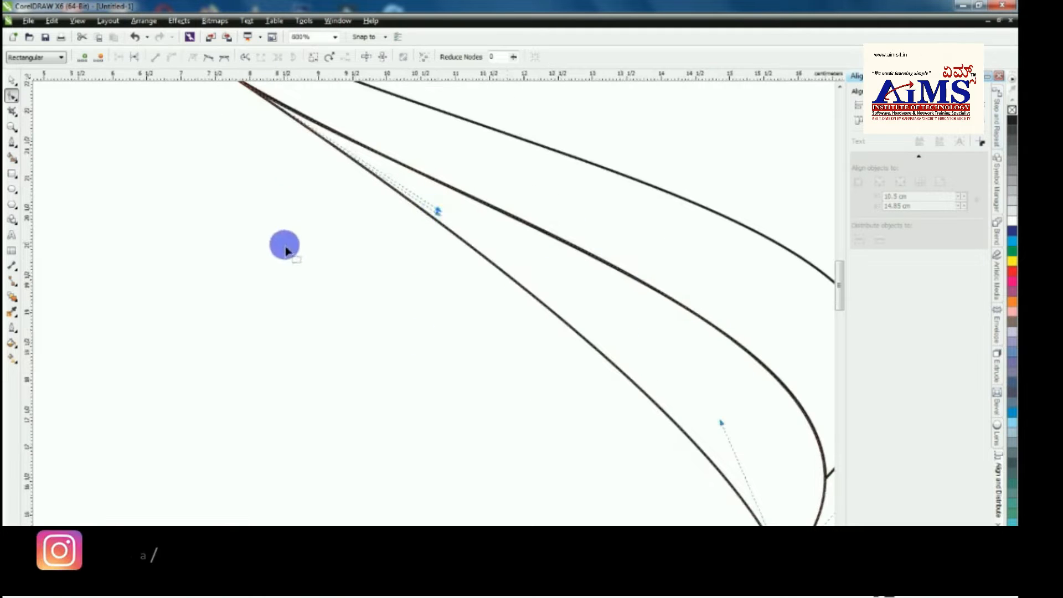
Step: Smooth the second shape's outer edge by adjusting its handles near the tip and upper-left node, and deselect it
{"action": "scroll", "coordinate": [285, 244], "scroll_direction": "down", "scroll_amount": 2}
{"action": "scroll", "coordinate": [408, 260], "scroll_direction": "up", "scroll_amount": 2}
{"action": "scroll", "coordinate": [409, 263], "scroll_direction": "down", "scroll_amount": 1}
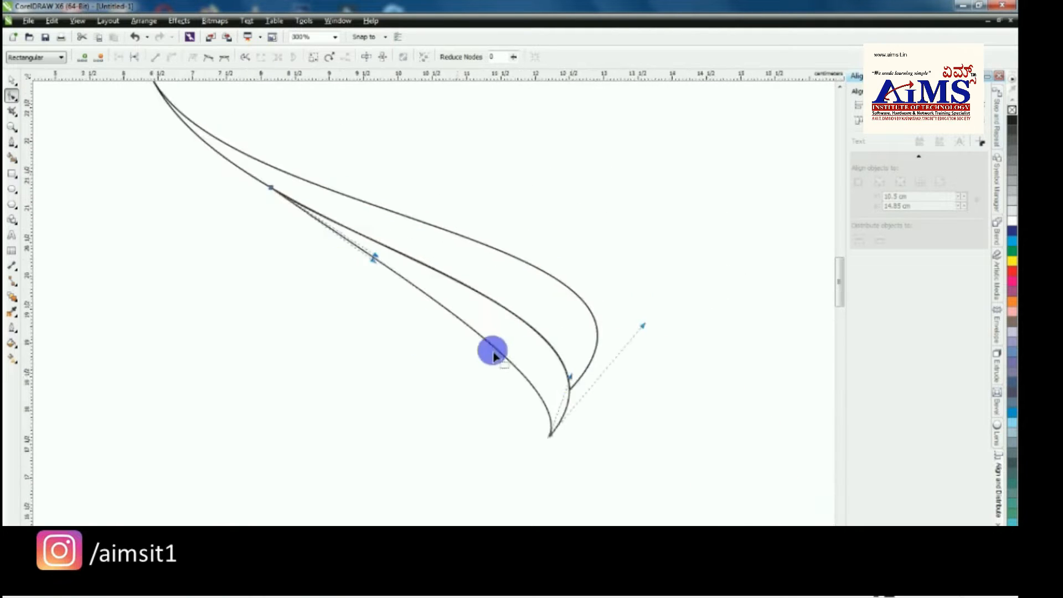
{"action": "scroll", "coordinate": [371, 261], "scroll_direction": "down", "scroll_amount": 1}
{"action": "scroll", "coordinate": [399, 295], "scroll_direction": "up", "scroll_amount": 2}
{"action": "scroll", "coordinate": [515, 378], "scroll_direction": "down", "scroll_amount": 3}
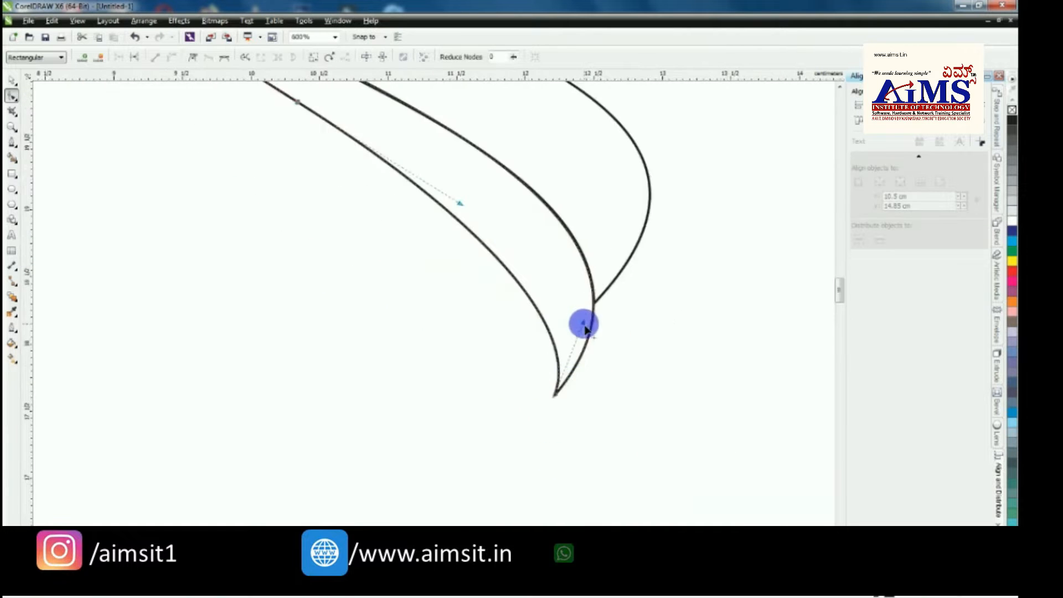
{"action": "scroll", "coordinate": [287, 156], "scroll_direction": "up", "scroll_amount": 3}
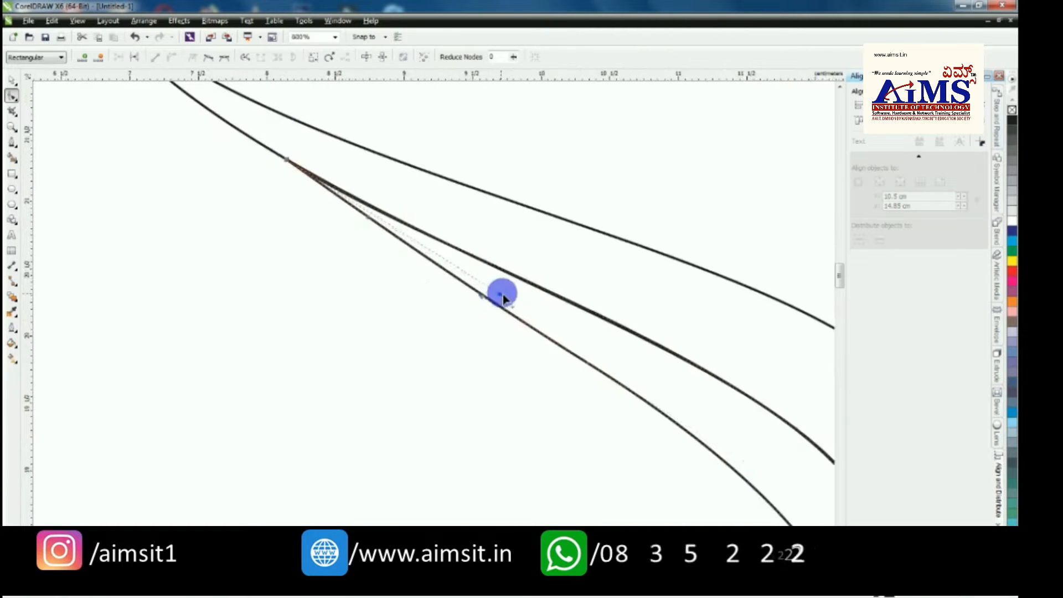
{"action": "scroll", "coordinate": [482, 299], "scroll_direction": "down", "scroll_amount": 1}
{"action": "left_click", "coordinate": [13, 80]}
{"action": "left_click", "coordinate": [147, 205]}
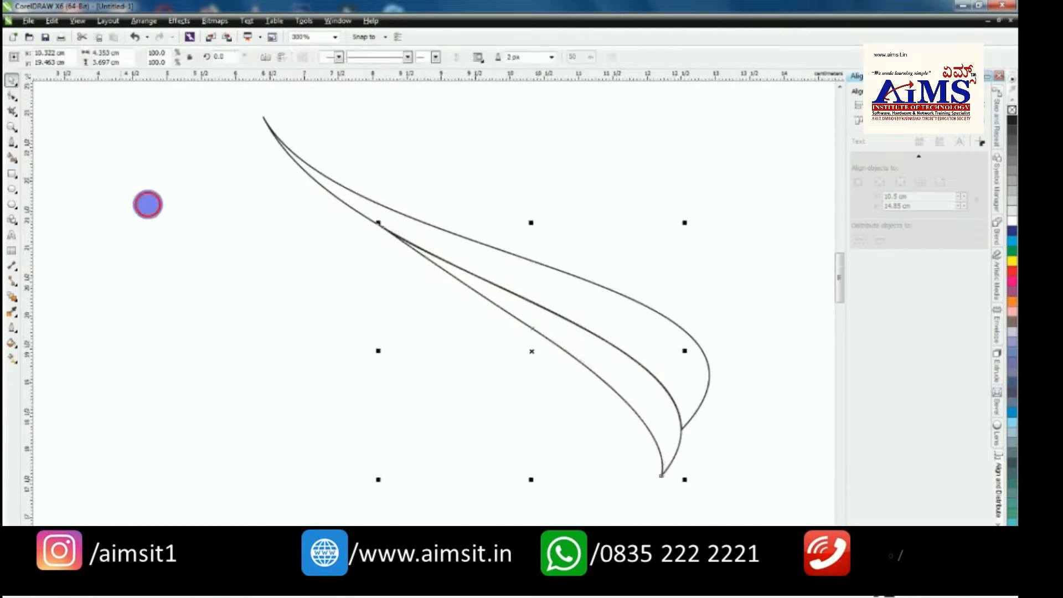
{"action": "scroll", "coordinate": [148, 205], "scroll_direction": "down", "scroll_amount": 1}
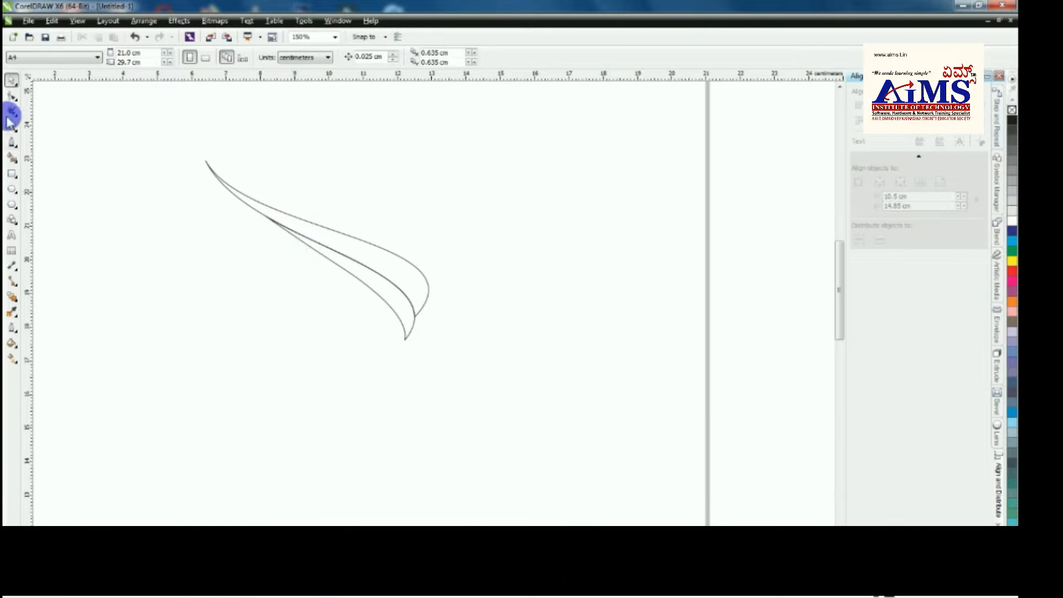
Step: Reshape the second shape's inner edge with its curve handles to close the gap to the first shape's lower edge
{"action": "left_click", "coordinate": [12, 96]}
{"action": "left_click", "coordinate": [245, 208]}
{"action": "scroll", "coordinate": [258, 215], "scroll_direction": "up", "scroll_amount": 1}
{"action": "scroll", "coordinate": [345, 294], "scroll_direction": "up", "scroll_amount": 1}
{"action": "left_click_drag", "start_coordinate": [382, 266], "coordinate": [380, 280]}
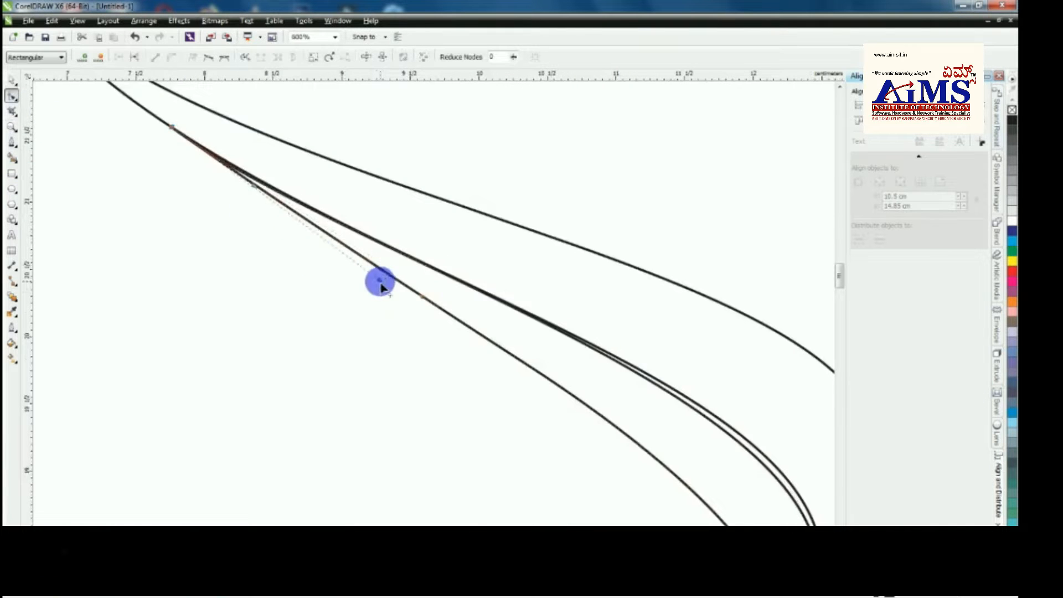
{"action": "scroll", "coordinate": [381, 282], "scroll_direction": "down", "scroll_amount": 1}
{"action": "scroll", "coordinate": [621, 404], "scroll_direction": "up", "scroll_amount": 1}
{"action": "left_click_drag", "start_coordinate": [732, 313], "coordinate": [748, 302]}
{"action": "scroll", "coordinate": [308, 214], "scroll_direction": "up", "scroll_amount": 1}
{"action": "left_click", "coordinate": [332, 194]}
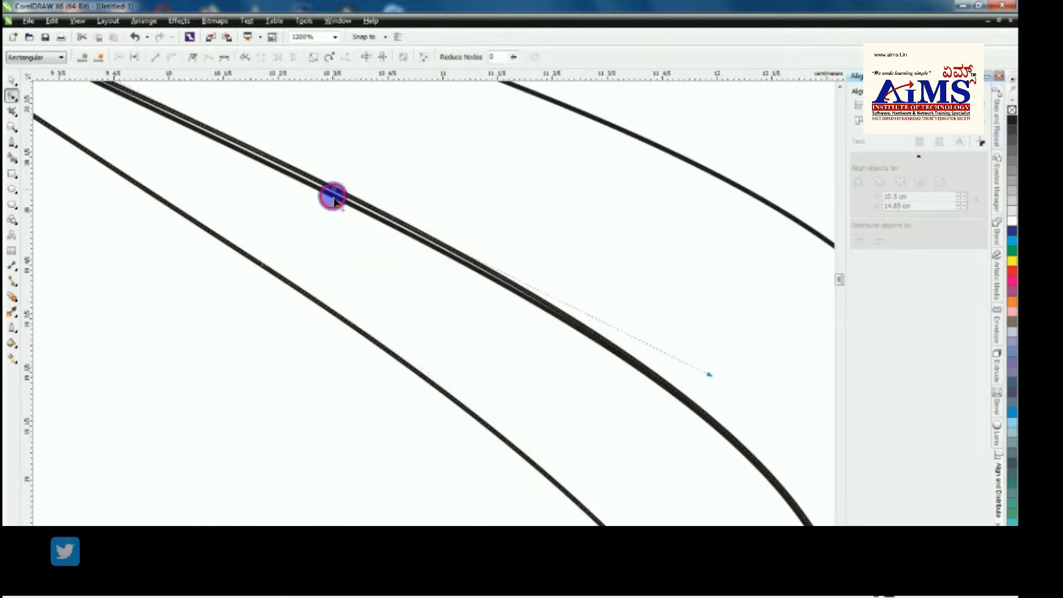
Step: Fine-tune the handle near the second shape's narrow upper-left end to align its inner edge with the first shape
{"action": "scroll", "coordinate": [325, 199], "scroll_direction": "down", "scroll_amount": 1}
{"action": "scroll", "coordinate": [399, 279], "scroll_direction": "down", "scroll_amount": 1}
{"action": "scroll", "coordinate": [231, 168], "scroll_direction": "up", "scroll_amount": 1}
{"action": "scroll", "coordinate": [271, 201], "scroll_direction": "up", "scroll_amount": 1}
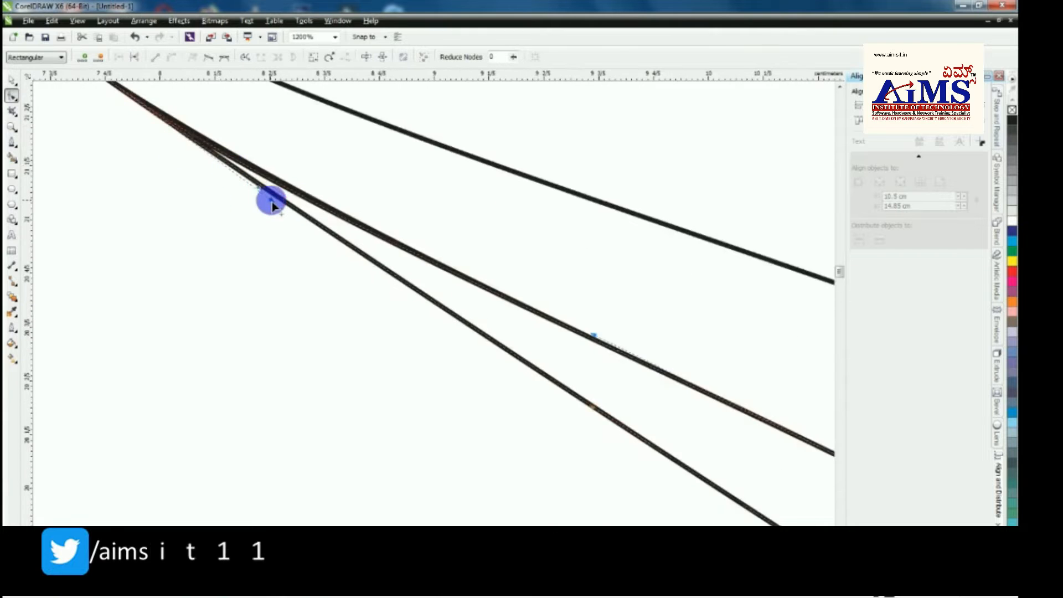
{"action": "scroll", "coordinate": [380, 242], "scroll_direction": "down", "scroll_amount": 2}
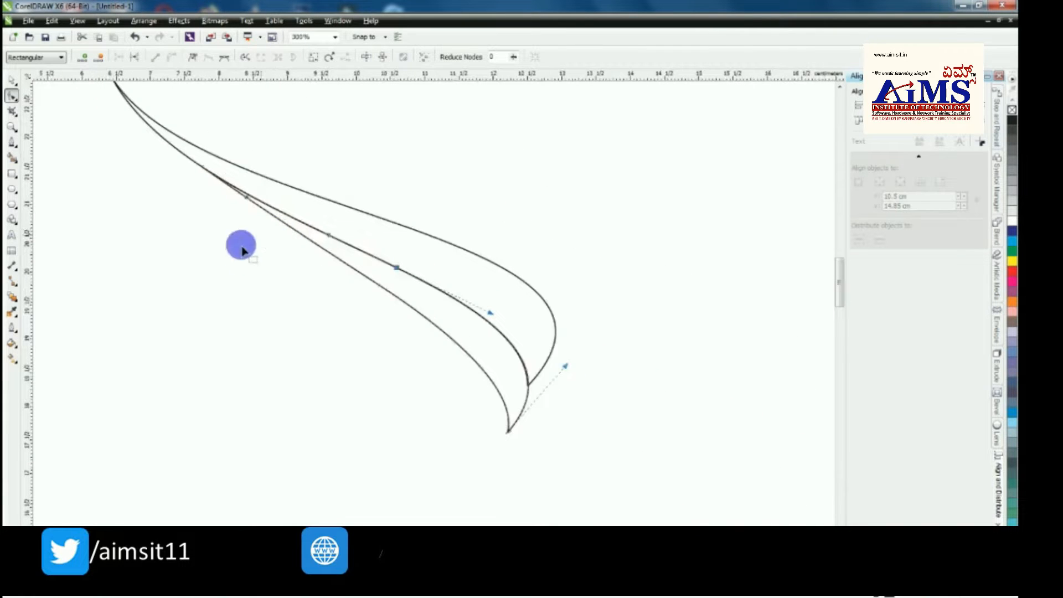
Step: Adjust the handle at the second shape's lower tip, fit the drawing in view and deselect the shape
{"action": "scroll", "coordinate": [240, 244], "scroll_direction": "up", "scroll_amount": 1}
{"action": "scroll", "coordinate": [291, 216], "scroll_direction": "down", "scroll_amount": 1}
{"action": "scroll", "coordinate": [482, 374], "scroll_direction": "up", "scroll_amount": 1}
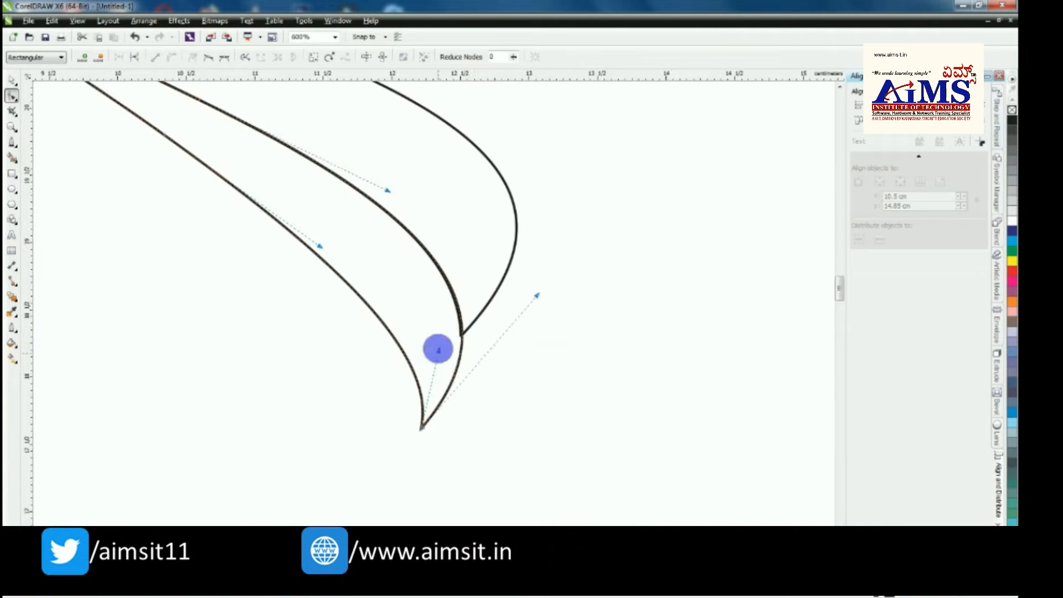
{"action": "left_click", "coordinate": [550, 320]}
{"action": "key", "text": "F4"}
{"action": "key", "text": "space"}
{"action": "left_click", "coordinate": [113, 168]}
{"action": "scroll", "coordinate": [162, 204], "scroll_direction": "down", "scroll_amount": 1}
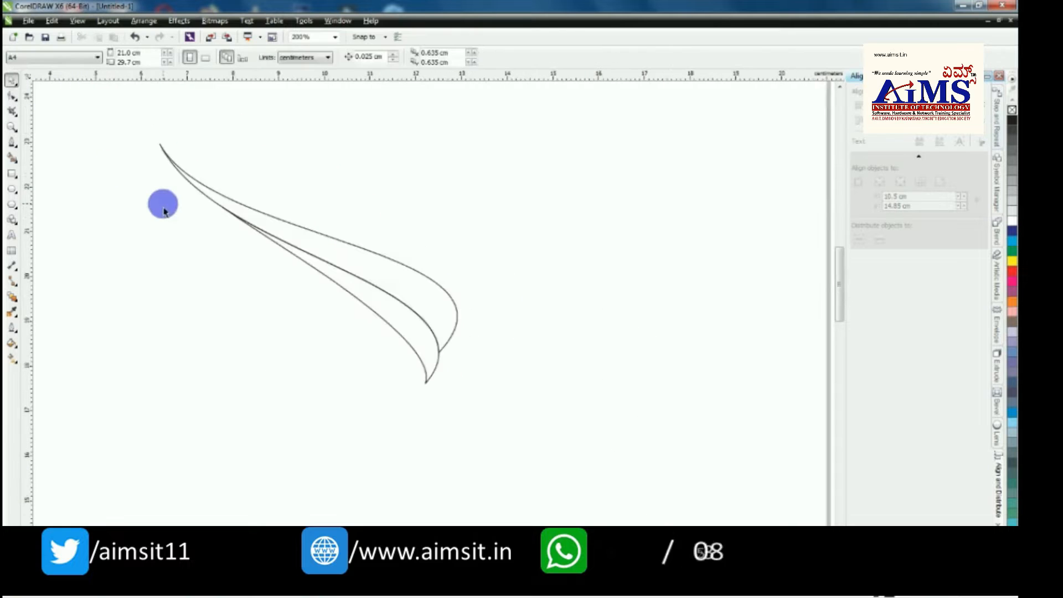
Step: Refine the curve running into the second shape's lower tip with its handle, and end node editing
{"action": "left_click", "coordinate": [12, 96]}
{"action": "scroll", "coordinate": [434, 395], "scroll_direction": "up", "scroll_amount": 1}
{"action": "left_click", "coordinate": [418, 374]}
{"action": "left_click_drag", "start_coordinate": [432, 324], "coordinate": [428, 317]}
{"action": "left_click", "coordinate": [339, 349]}
{"action": "scroll", "coordinate": [333, 349], "scroll_direction": "down", "scroll_amount": 1}
{"action": "key", "text": "space"}
{"action": "left_click", "coordinate": [133, 293]}
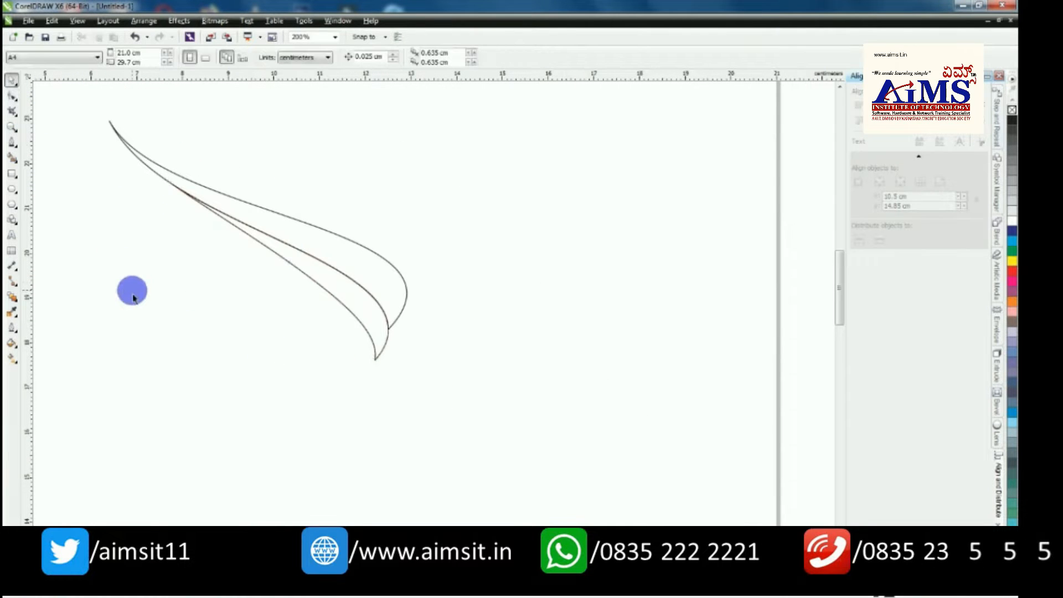
{"action": "scroll", "coordinate": [244, 283], "scroll_direction": "down", "scroll_amount": 1}
{"action": "scroll", "coordinate": [162, 277], "scroll_direction": "up", "scroll_amount": 1}
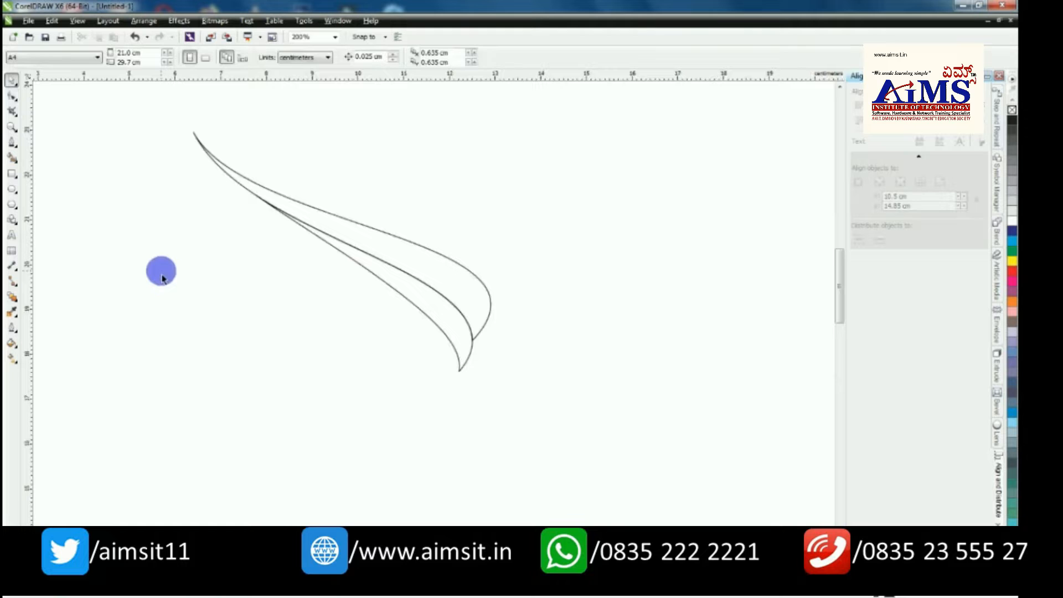
{"action": "left_click", "coordinate": [13, 95]}
{"action": "left_click", "coordinate": [374, 274]}
{"action": "left_click", "coordinate": [12, 81]}
{"action": "left_click", "coordinate": [157, 201]}
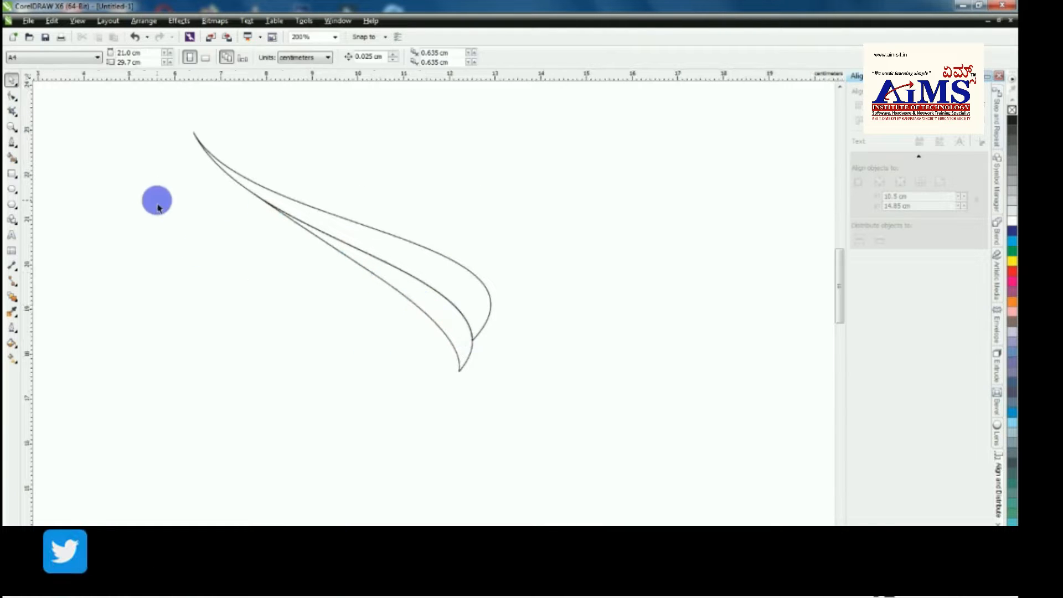
Step: Reopen the second shape for node editing, nudge its lower tip handle slightly and deselect it
{"action": "scroll", "coordinate": [222, 205], "scroll_direction": "down", "scroll_amount": 1}
{"action": "scroll", "coordinate": [295, 255], "scroll_direction": "up", "scroll_amount": 1}
{"action": "double_click", "coordinate": [386, 320]}
{"action": "left_click", "coordinate": [386, 321]}
{"action": "scroll", "coordinate": [392, 314], "scroll_direction": "up", "scroll_amount": 1}
{"action": "left_click_drag", "start_coordinate": [386, 271], "coordinate": [383, 272]}
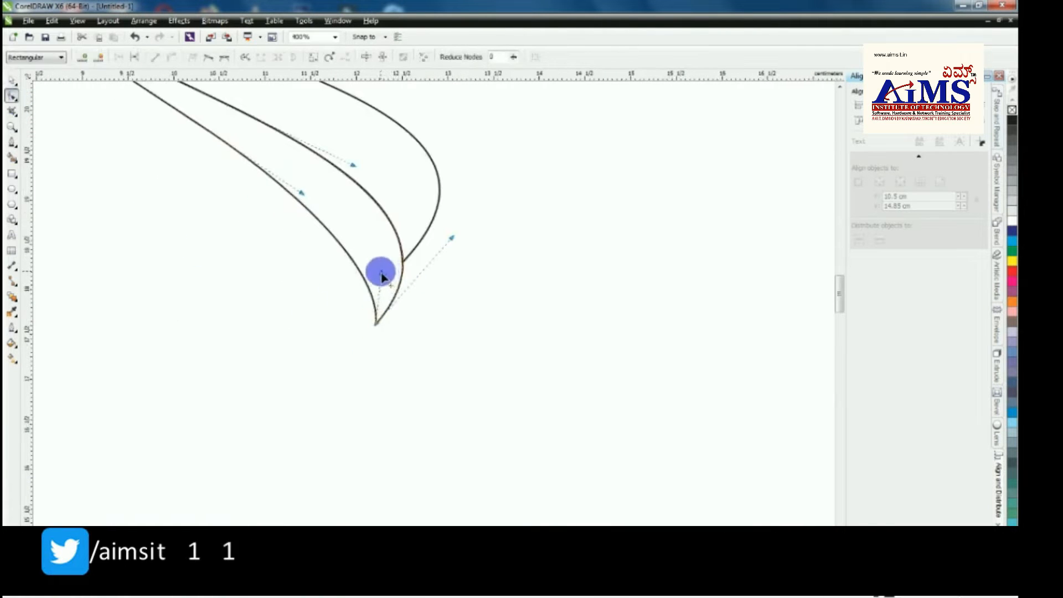
{"action": "scroll", "coordinate": [381, 276], "scroll_direction": "down", "scroll_amount": 1}
{"action": "left_click", "coordinate": [12, 81]}
{"action": "left_click", "coordinate": [137, 211]}
Step: Draw a straight Pen path about 2.75 by 2.10 cm, sloping down to the right below the second shape's tip
{"action": "scroll", "coordinate": [429, 429], "scroll_direction": "down", "scroll_amount": 1}
{"action": "scroll", "coordinate": [327, 330], "scroll_direction": "up", "scroll_amount": 1}
{"action": "left_click", "coordinate": [12, 143]}
{"action": "scroll", "coordinate": [432, 351], "scroll_direction": "down", "scroll_amount": 1}
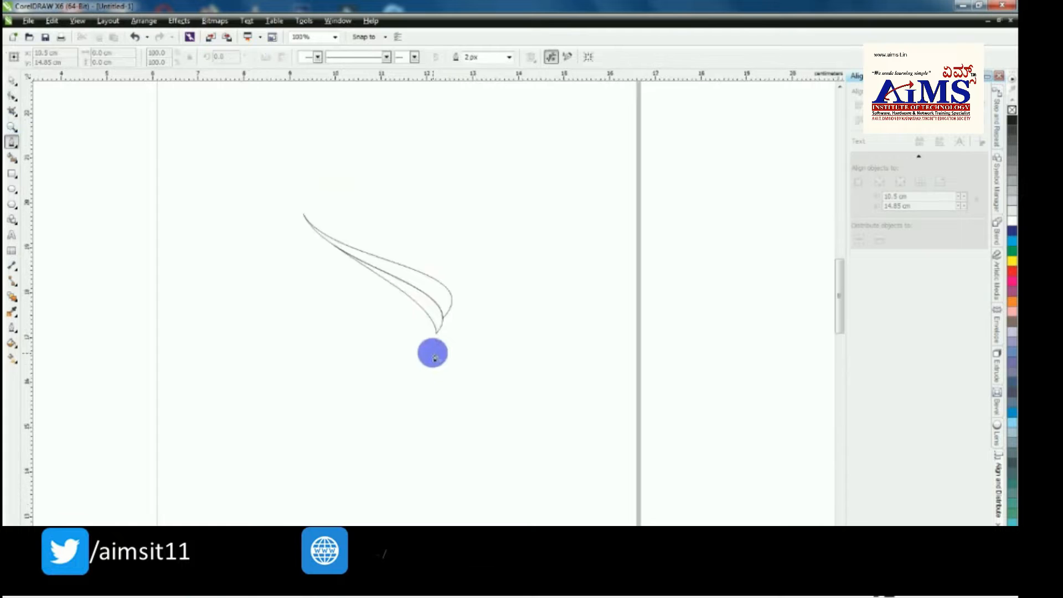
{"action": "scroll", "coordinate": [408, 295], "scroll_direction": "up", "scroll_amount": 1}
{"action": "left_click", "coordinate": [404, 295]}
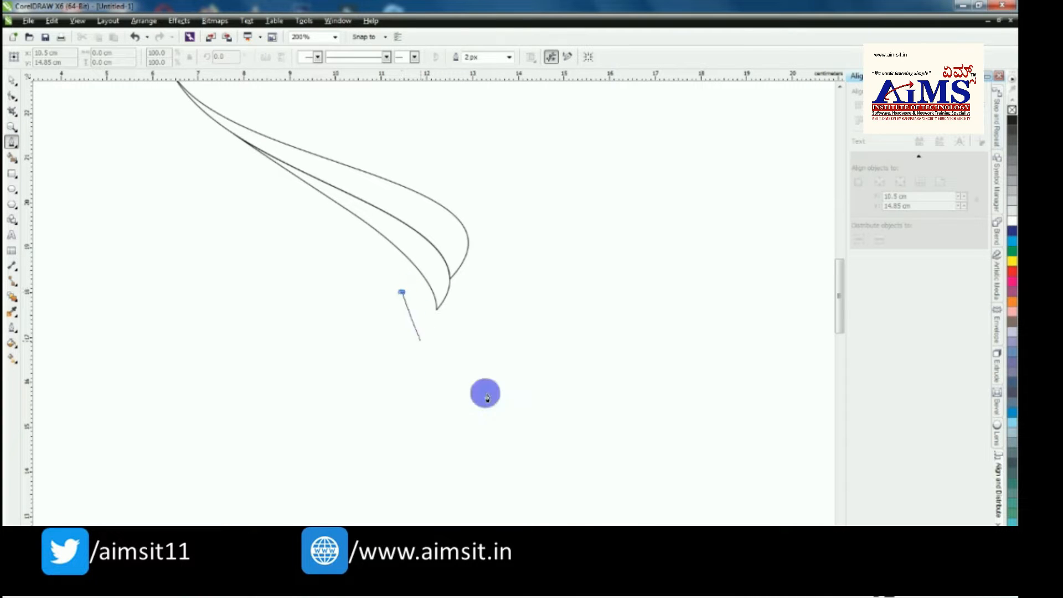
{"action": "left_click", "coordinate": [528, 390]}
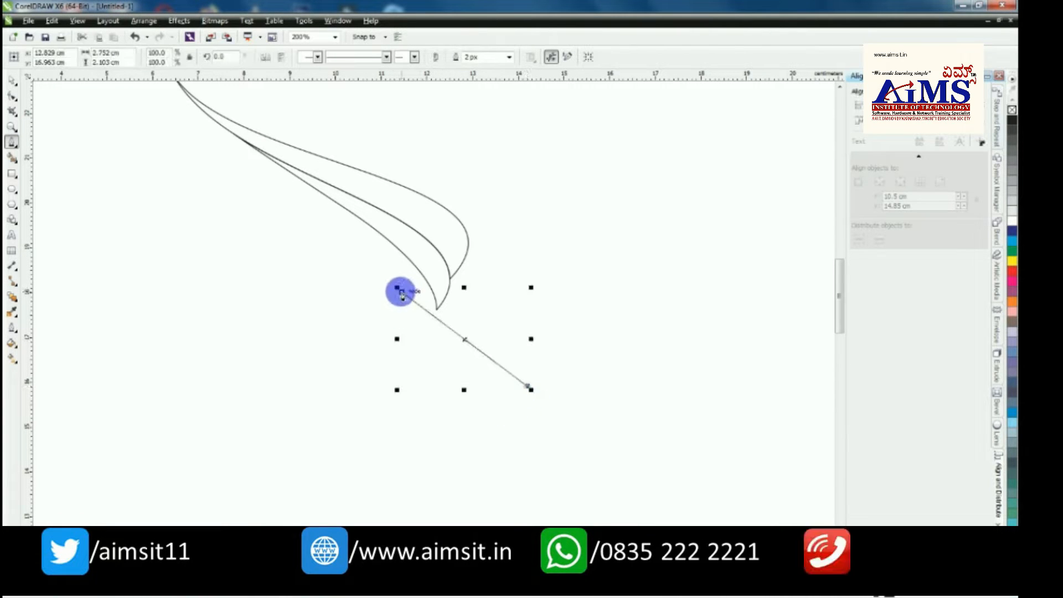
Step: Convert the third path's segments to curves and bend its upper and lower edges apart
{"action": "left_click", "coordinate": [11, 96]}
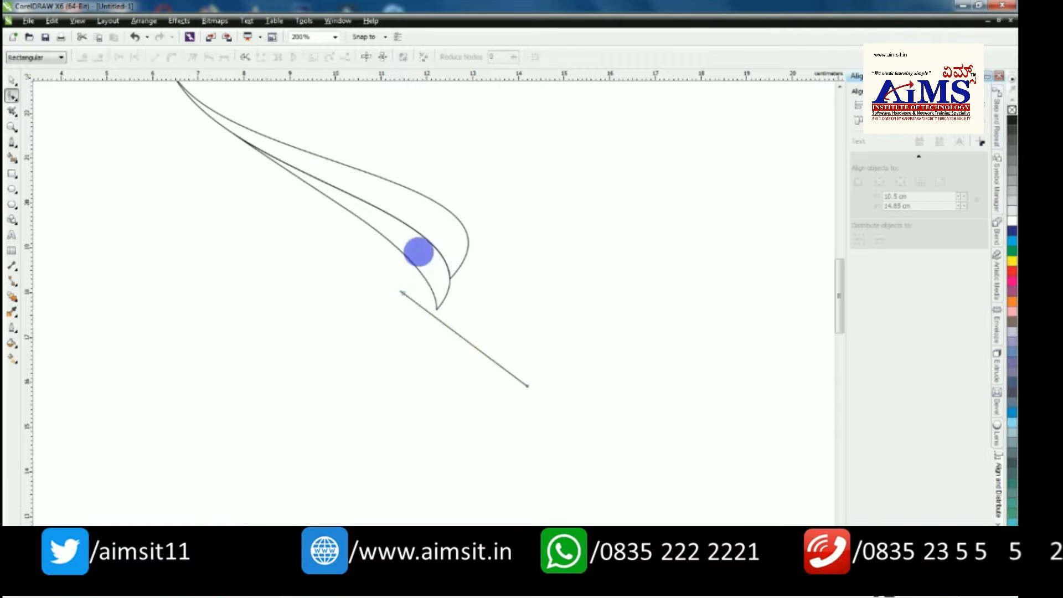
{"action": "left_click_drag", "start_coordinate": [352, 266], "coordinate": [588, 446]}
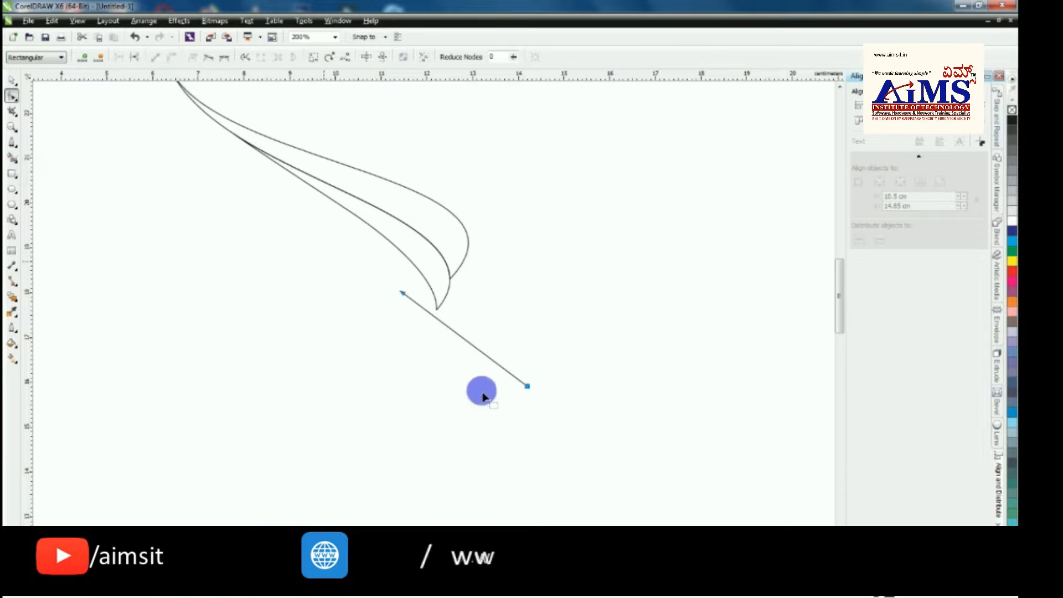
{"action": "scroll", "coordinate": [535, 407], "scroll_direction": "up", "scroll_amount": 2}
{"action": "left_click_drag", "start_coordinate": [427, 289], "coordinate": [534, 276]}
{"action": "left_click_drag", "start_coordinate": [561, 309], "coordinate": [461, 409]}
{"action": "left_click_drag", "start_coordinate": [428, 294], "coordinate": [176, 268]}
Step: Adjust the nodes and handles at the third shape's upper-left end to round its left side
{"action": "scroll", "coordinate": [208, 212], "scroll_direction": "up", "scroll_amount": 2}
{"action": "left_click_drag", "start_coordinate": [198, 198], "coordinate": [167, 213]}
{"action": "left_click_drag", "start_coordinate": [276, 244], "coordinate": [258, 272]}
{"action": "left_click_drag", "start_coordinate": [152, 240], "coordinate": [120, 241]}
{"action": "scroll", "coordinate": [259, 299], "scroll_direction": "down", "scroll_amount": 1}
{"action": "left_click_drag", "start_coordinate": [210, 222], "coordinate": [198, 210]}
{"action": "left_click_drag", "start_coordinate": [242, 272], "coordinate": [240, 289]}
Step: Reshape the third shape's lower-right end into a pointed tip by moving its tip node and handles
{"action": "left_click_drag", "start_coordinate": [498, 374], "coordinate": [487, 392]}
{"action": "left_click_drag", "start_coordinate": [525, 318], "coordinate": [532, 293]}
{"action": "left_click_drag", "start_coordinate": [437, 356], "coordinate": [488, 346]}
{"action": "left_click_drag", "start_coordinate": [532, 294], "coordinate": [540, 276]}
{"action": "scroll", "coordinate": [546, 307], "scroll_direction": "down", "scroll_amount": 1}
{"action": "scroll", "coordinate": [522, 317], "scroll_direction": "down", "scroll_amount": 1}
{"action": "scroll", "coordinate": [557, 324], "scroll_direction": "up", "scroll_amount": 1}
{"action": "left_click_drag", "start_coordinate": [482, 342], "coordinate": [475, 356]}
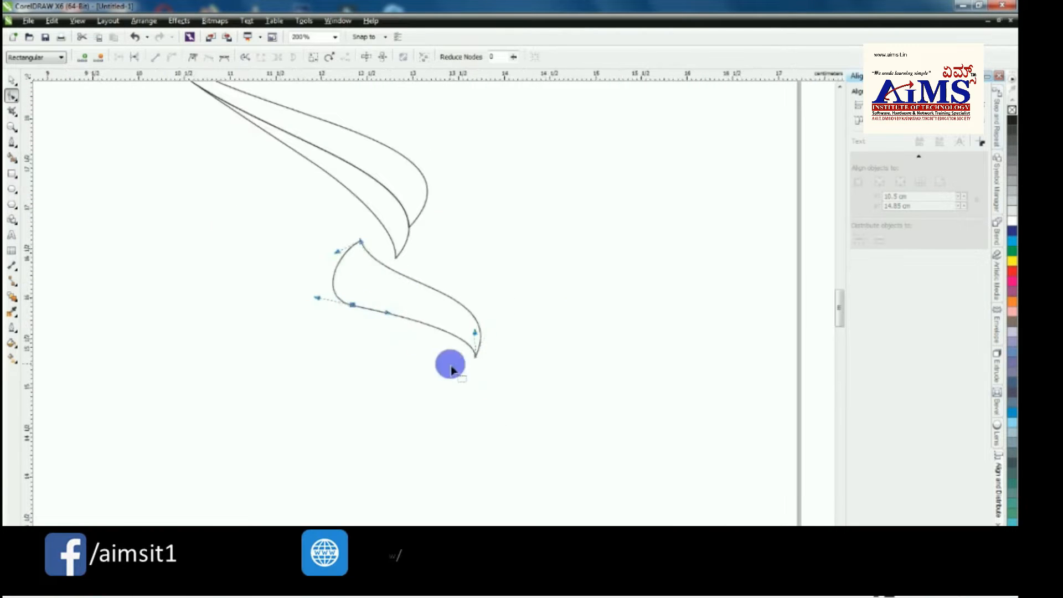
Step: Refine the third shape's rounded left side and lower-right tip by adjusting its nodes and curve handles
{"action": "scroll", "coordinate": [451, 363], "scroll_direction": "up", "scroll_amount": 1}
{"action": "left_click", "coordinate": [359, 263]}
{"action": "scroll", "coordinate": [332, 285], "scroll_direction": "down", "scroll_amount": 1}
{"action": "scroll", "coordinate": [292, 254], "scroll_direction": "up", "scroll_amount": 1}
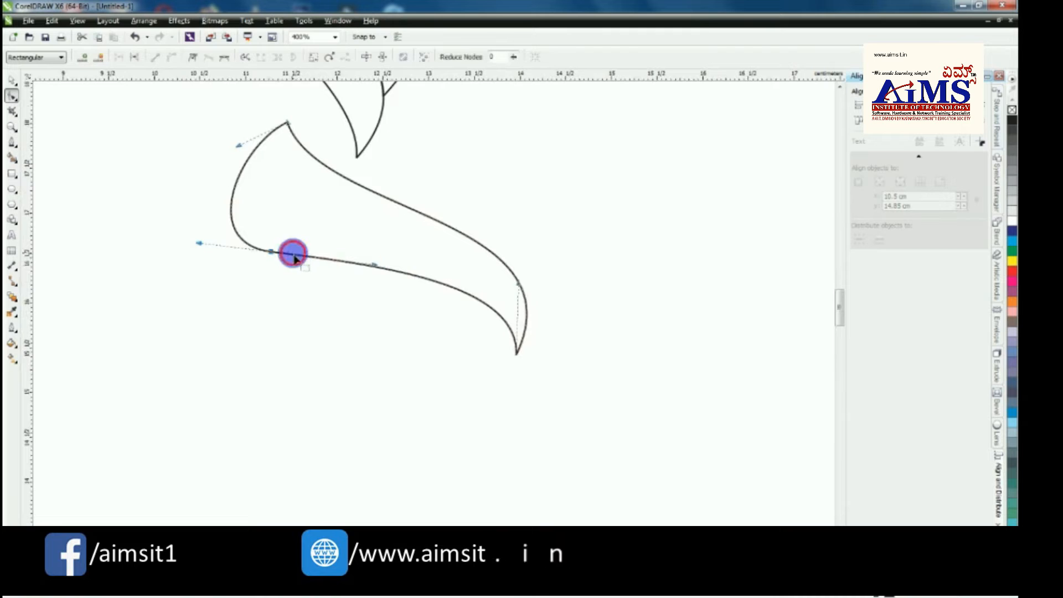
{"action": "scroll", "coordinate": [238, 291], "scroll_direction": "down", "scroll_amount": 1}
{"action": "scroll", "coordinate": [310, 288], "scroll_direction": "up", "scroll_amount": 1}
{"action": "left_click_drag", "start_coordinate": [444, 358], "coordinate": [439, 368]}
{"action": "left_click_drag", "start_coordinate": [503, 231], "coordinate": [521, 227]}
{"action": "left_click_drag", "start_coordinate": [441, 304], "coordinate": [452, 307]}
{"action": "left_click_drag", "start_coordinate": [247, 218], "coordinate": [234, 223]}
{"action": "left_click_drag", "start_coordinate": [520, 227], "coordinate": [534, 216]}
{"action": "scroll", "coordinate": [398, 198], "scroll_direction": "down", "scroll_amount": 1}
{"action": "scroll", "coordinate": [392, 272], "scroll_direction": "down", "scroll_amount": 1}
Step: Widen the third shape's rounded left end by moving the node on its lower edge slightly down, and deselect the shape
{"action": "left_click", "coordinate": [12, 81]}
{"action": "left_click", "coordinate": [262, 226]}
{"action": "left_click", "coordinate": [366, 250]}
{"action": "left_click", "coordinate": [13, 102]}
{"action": "scroll", "coordinate": [366, 246], "scroll_direction": "up", "scroll_amount": 2}
{"action": "left_click_drag", "start_coordinate": [301, 264], "coordinate": [299, 278]}
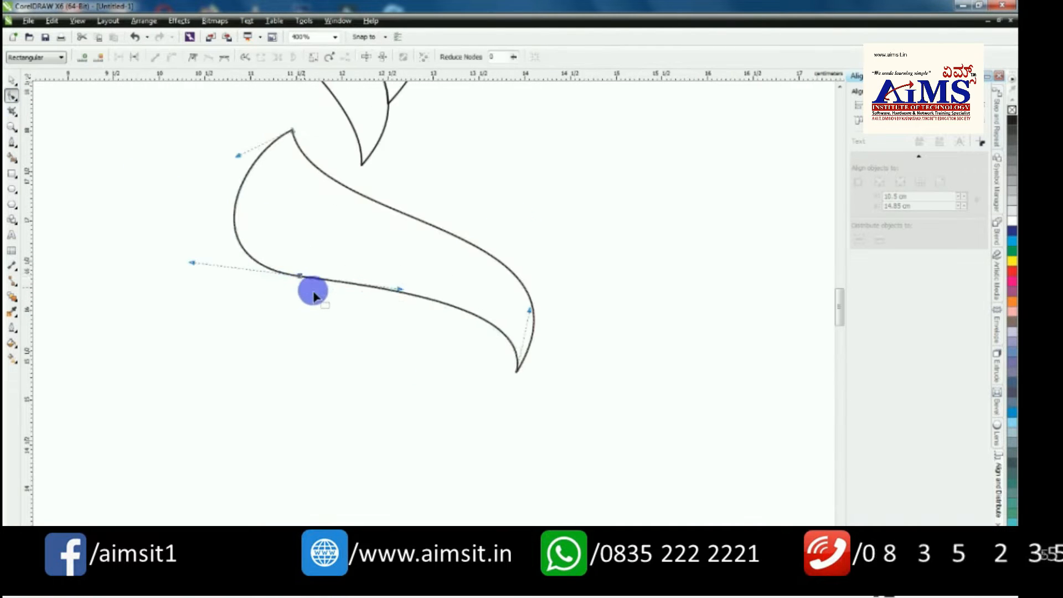
{"action": "scroll", "coordinate": [313, 290], "scroll_direction": "down", "scroll_amount": 1}
{"action": "left_click", "coordinate": [12, 81]}
{"action": "scroll", "coordinate": [321, 238], "scroll_direction": "up", "scroll_amount": 1}
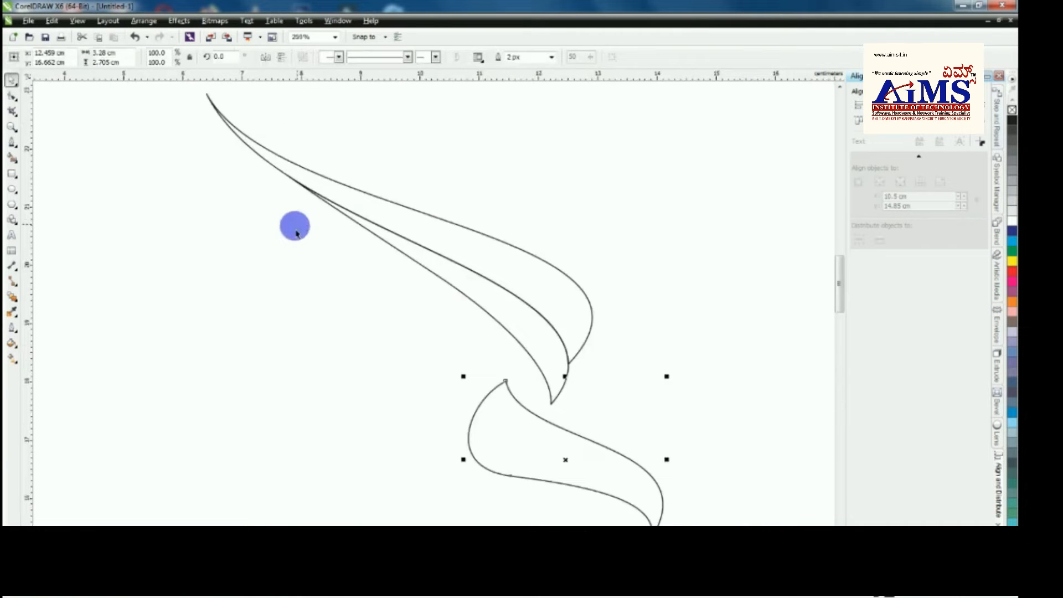
{"action": "scroll", "coordinate": [214, 290], "scroll_direction": "down", "scroll_amount": 2}
{"action": "left_click", "coordinate": [215, 297]}
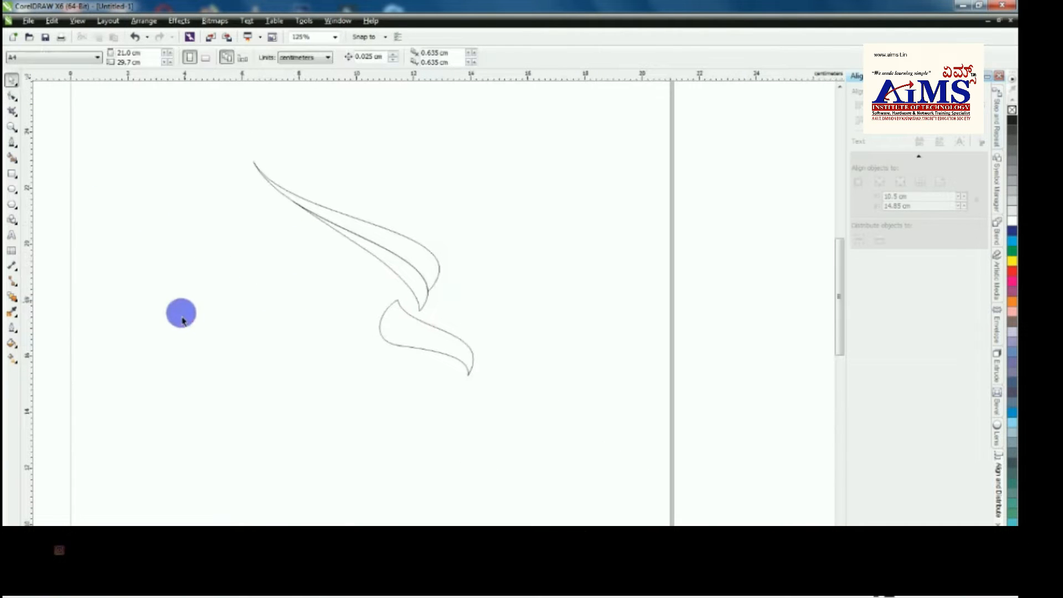
Step: Draw a closed triangular Pen path about 0.88 by 2.03 cm, hanging point-down from the third shape's lower-left edge
{"action": "scroll", "coordinate": [410, 335], "scroll_direction": "up", "scroll_amount": 1}
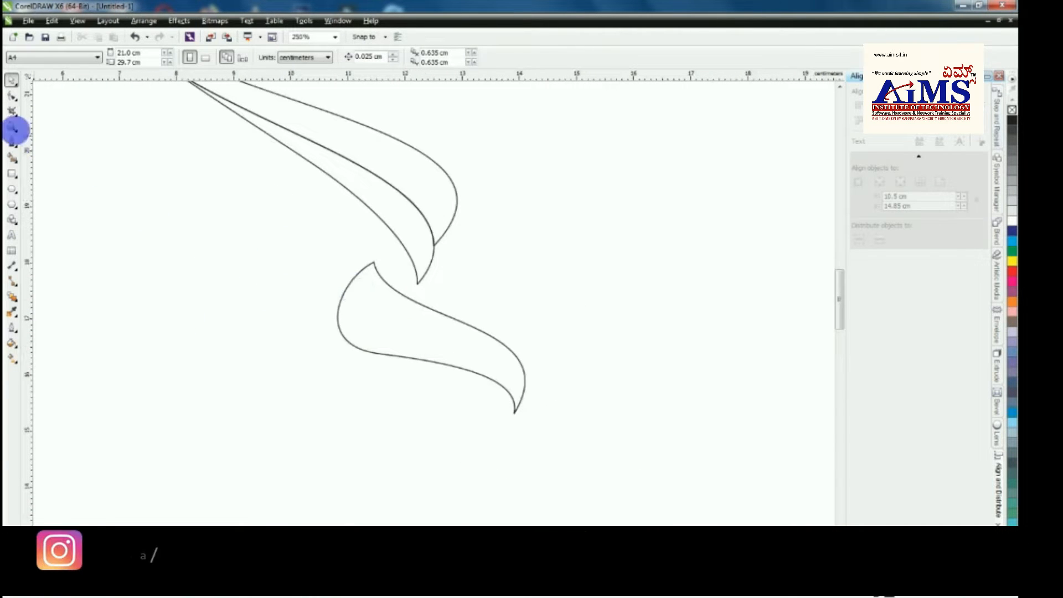
{"action": "left_click", "coordinate": [12, 139]}
{"action": "scroll", "coordinate": [145, 118], "scroll_direction": "down", "scroll_amount": 1}
{"action": "scroll", "coordinate": [300, 254], "scroll_direction": "up", "scroll_amount": 1}
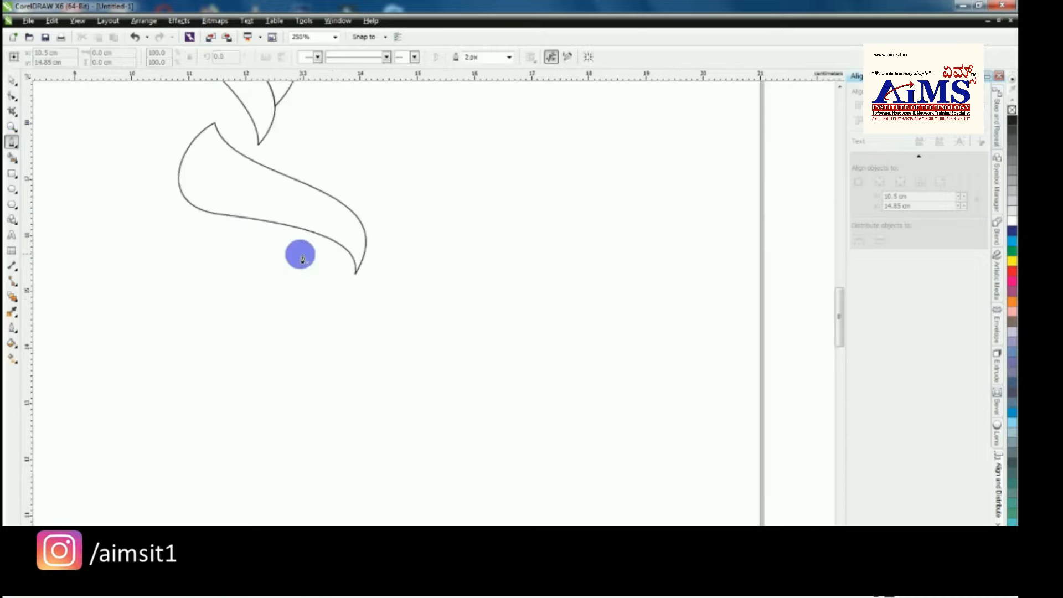
{"action": "scroll", "coordinate": [187, 202], "scroll_direction": "up", "scroll_amount": 1}
{"action": "left_click", "coordinate": [191, 198]}
{"action": "double_click", "coordinate": [294, 229]}
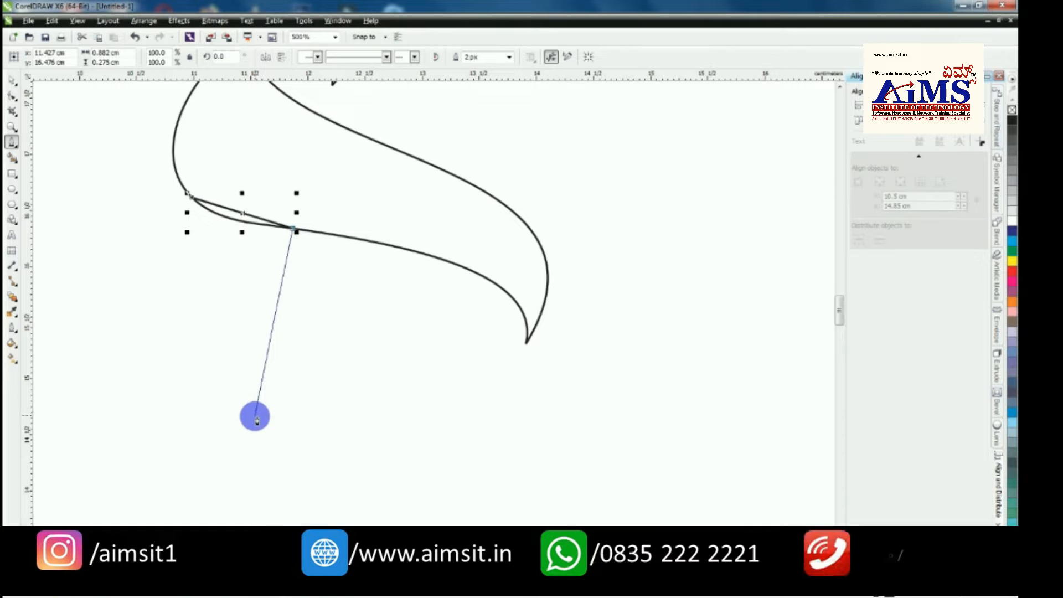
{"action": "left_click", "coordinate": [254, 426]}
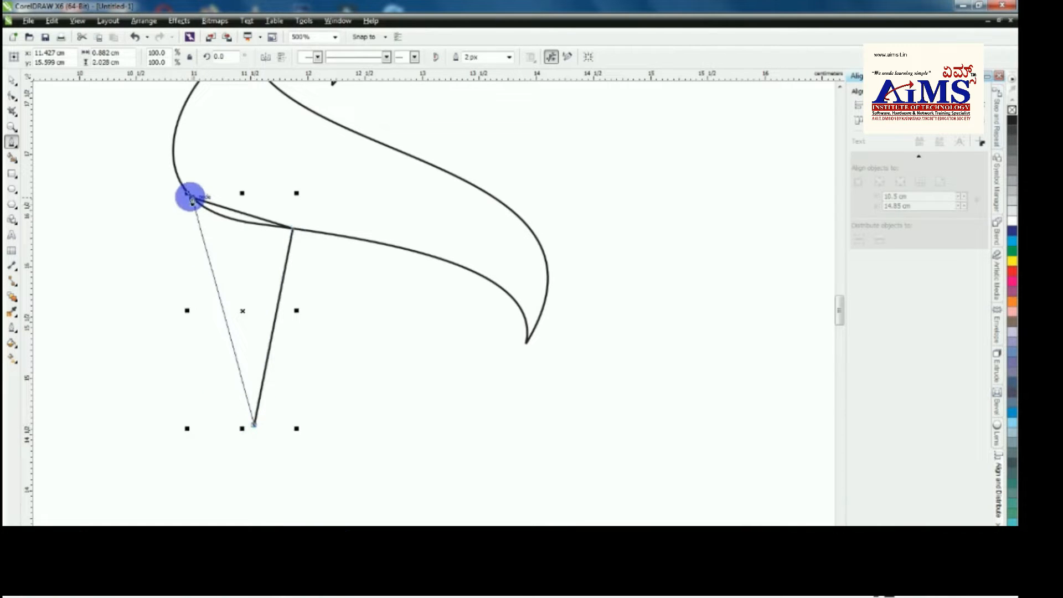
{"action": "left_click", "coordinate": [190, 194]}
Step: Convert the triangle's upper segment to a curve and fit it along the third shape's lower edge using its handles
{"action": "left_click", "coordinate": [12, 96]}
{"action": "left_click", "coordinate": [220, 216]}
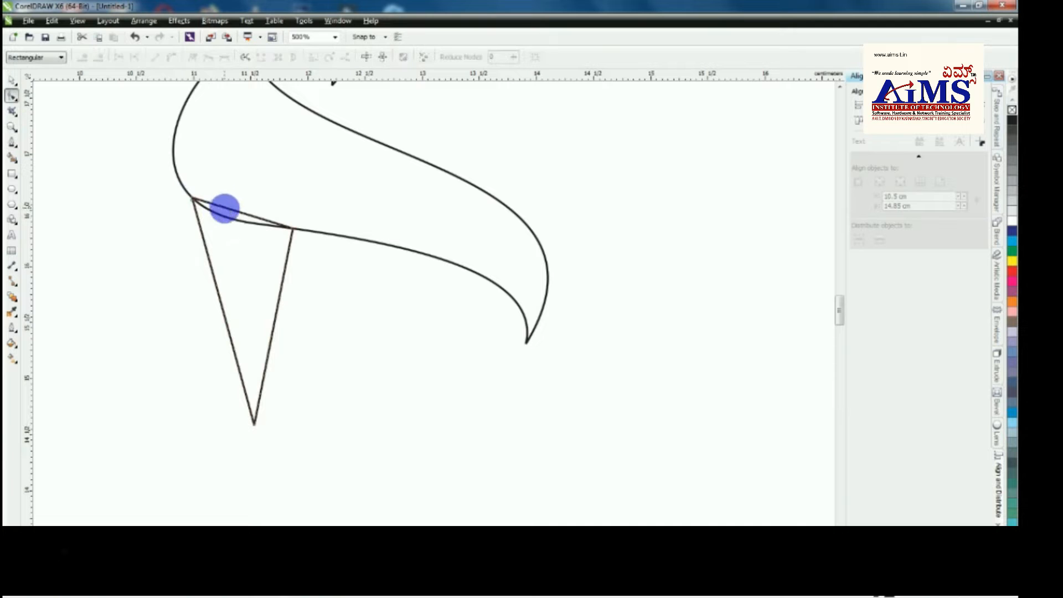
{"action": "left_click", "coordinate": [171, 58]}
{"action": "scroll", "coordinate": [228, 211], "scroll_direction": "up", "scroll_amount": 1}
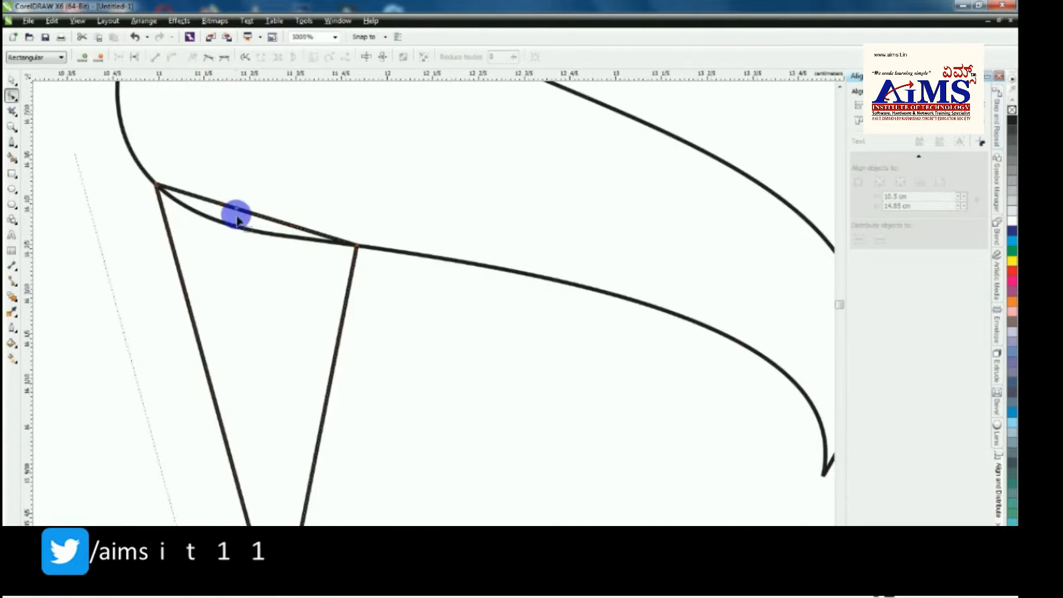
{"action": "scroll", "coordinate": [237, 208], "scroll_direction": "up", "scroll_amount": 1}
{"action": "left_click_drag", "start_coordinate": [230, 230], "coordinate": [399, 265]}
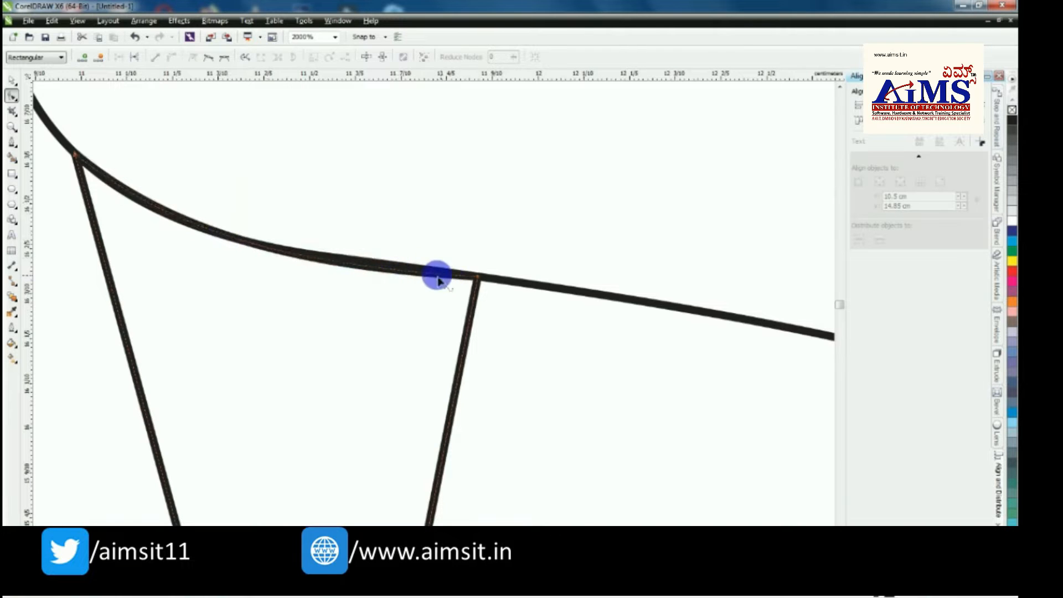
{"action": "left_click", "coordinate": [466, 280]}
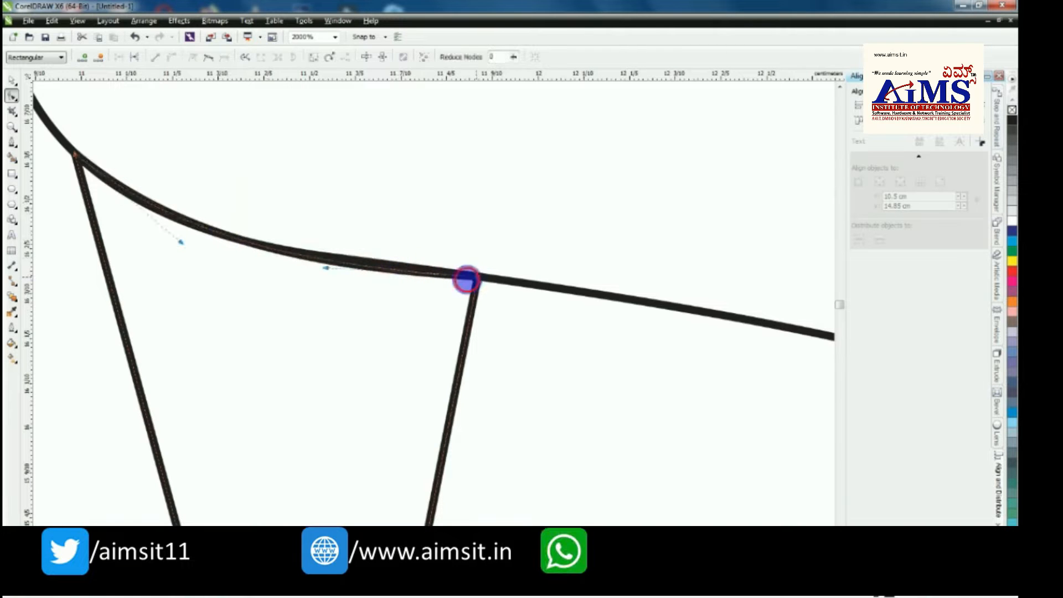
{"action": "left_click", "coordinate": [327, 270]}
{"action": "left_click_drag", "start_coordinate": [193, 258], "coordinate": [181, 242]}
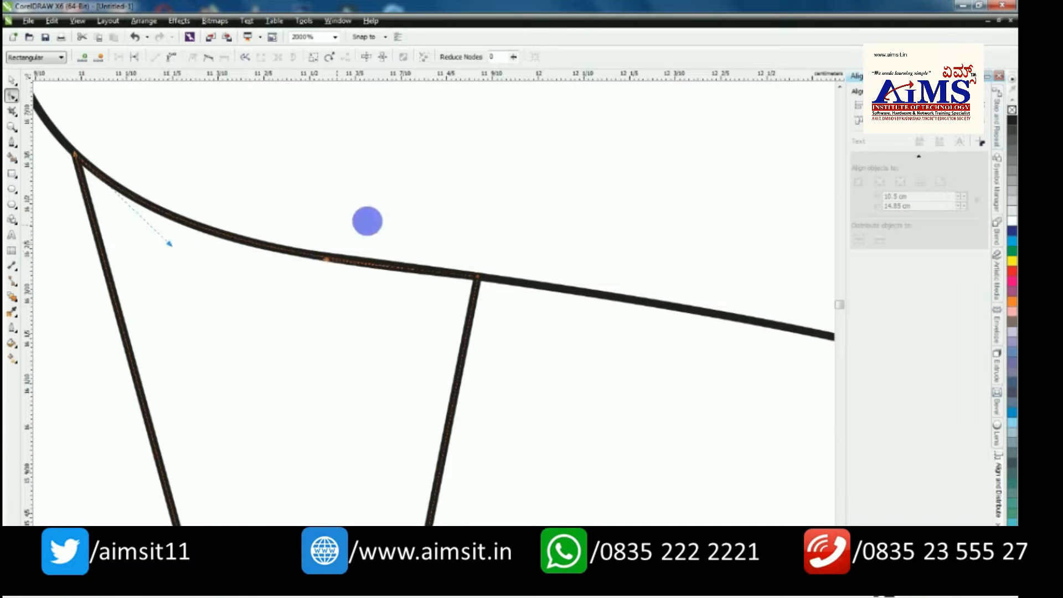
Step: Convert the triangle's two long sides to curves and bend them gently outward, leaving the shape deselected
{"action": "scroll", "coordinate": [368, 221], "scroll_direction": "down", "scroll_amount": 4}
{"action": "left_click_drag", "start_coordinate": [320, 317], "coordinate": [414, 470]}
{"action": "left_click", "coordinate": [171, 57]}
{"action": "left_click_drag", "start_coordinate": [368, 327], "coordinate": [384, 346]}
{"action": "left_click", "coordinate": [172, 58]}
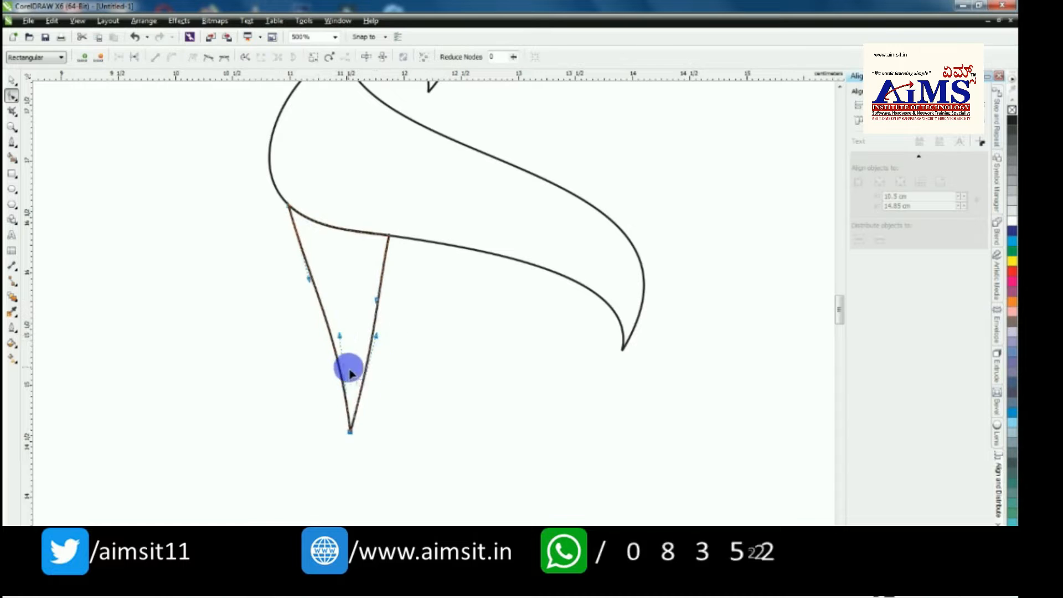
{"action": "left_click", "coordinate": [12, 80]}
{"action": "left_click", "coordinate": [108, 216]}
{"action": "scroll", "coordinate": [118, 235], "scroll_direction": "down", "scroll_amount": 2}
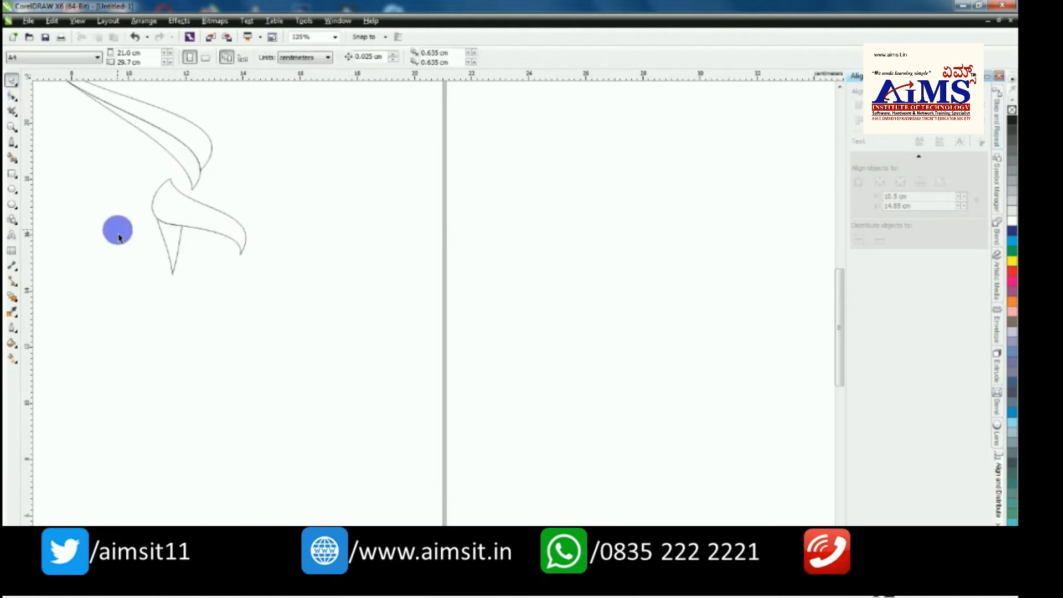
{"action": "scroll", "coordinate": [218, 273], "scroll_direction": "down", "scroll_amount": 1}
{"action": "scroll", "coordinate": [247, 264], "scroll_direction": "up", "scroll_amount": 1}
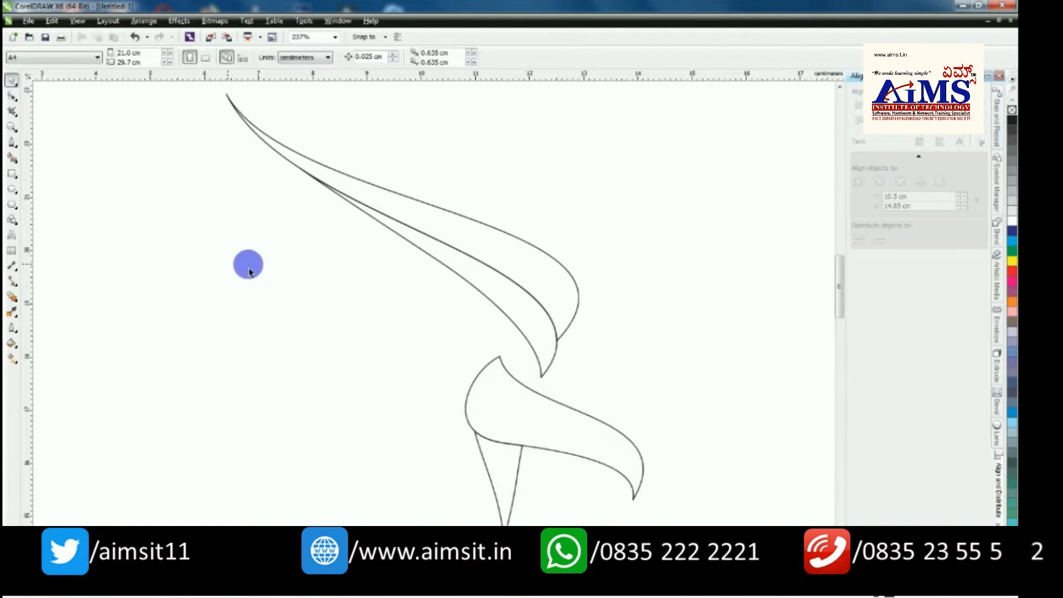
Step: Lengthen the triangular leg shape by moving its bottom tip node further down and slightly left
{"action": "left_click", "coordinate": [388, 361]}
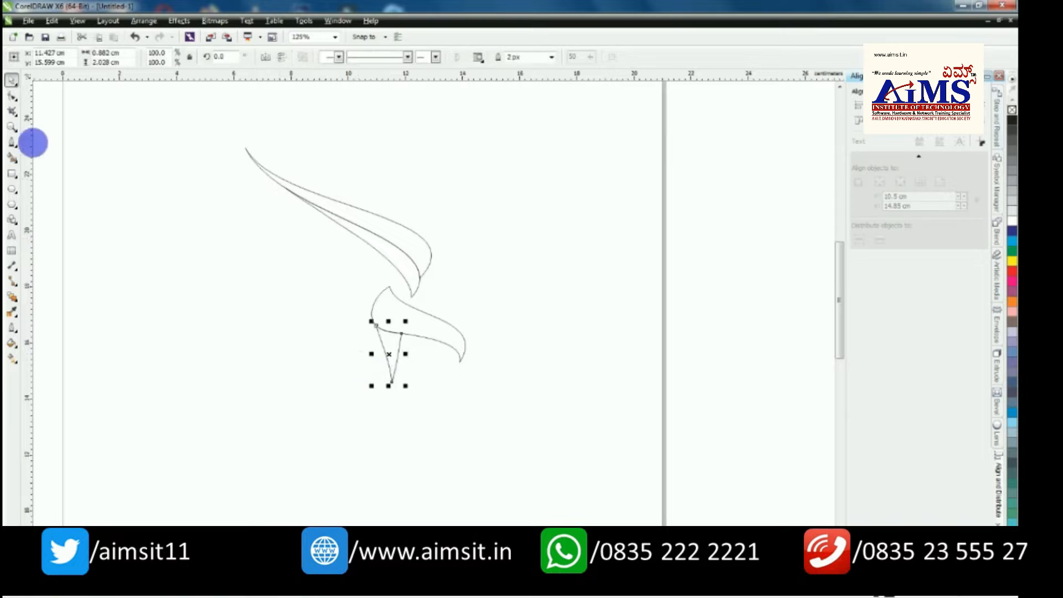
{"action": "scroll", "coordinate": [408, 429], "scroll_direction": "up", "scroll_amount": 1}
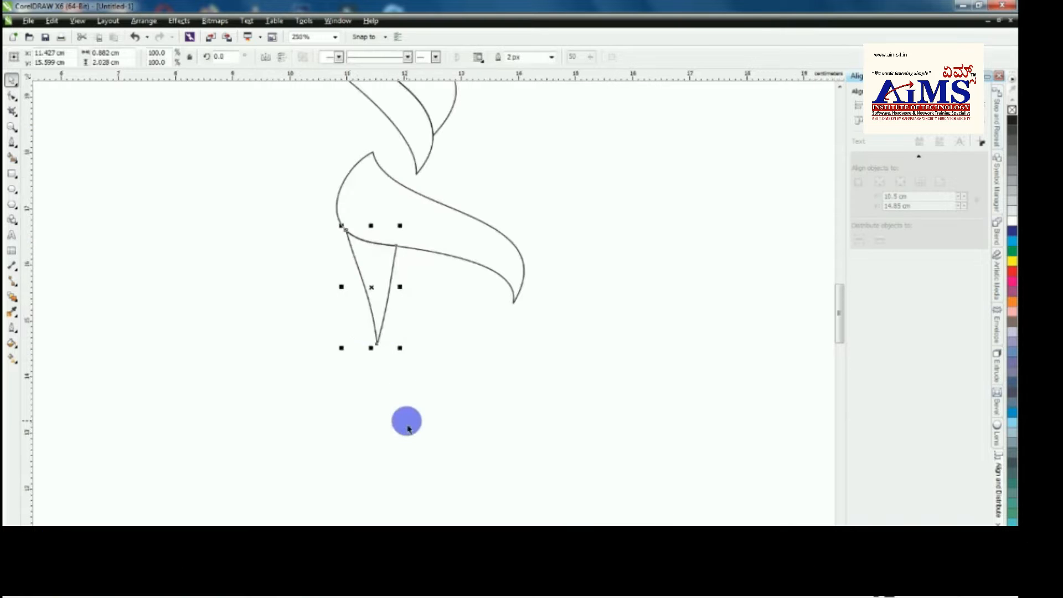
{"action": "left_click", "coordinate": [14, 105]}
{"action": "left_click_drag", "start_coordinate": [340, 327], "coordinate": [462, 402]}
{"action": "scroll", "coordinate": [384, 353], "scroll_direction": "up", "scroll_amount": 1}
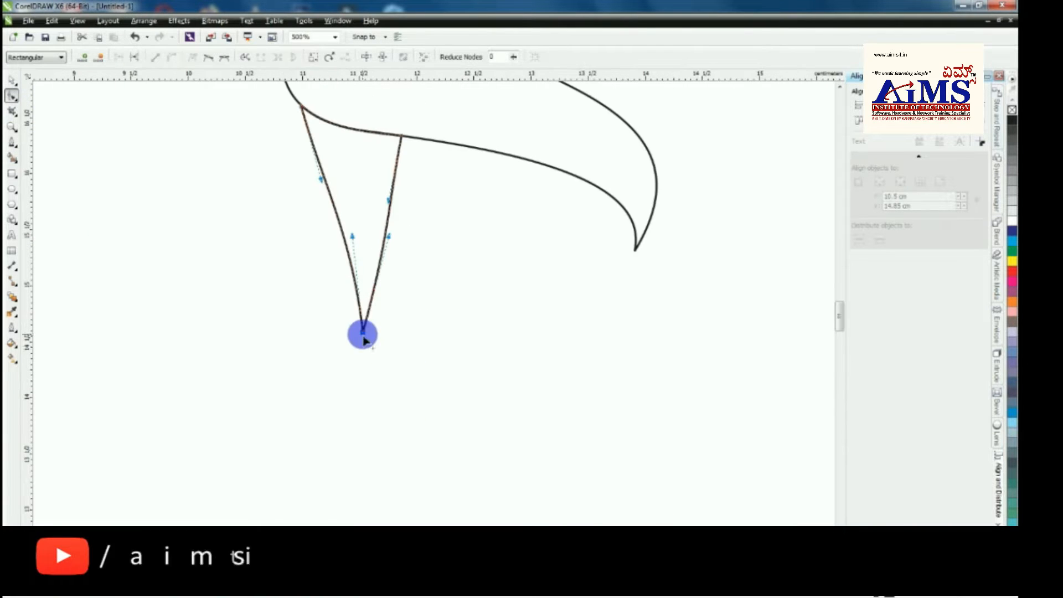
{"action": "left_click_drag", "start_coordinate": [363, 332], "coordinate": [368, 384]}
{"action": "key", "text": "ctrl+z"}
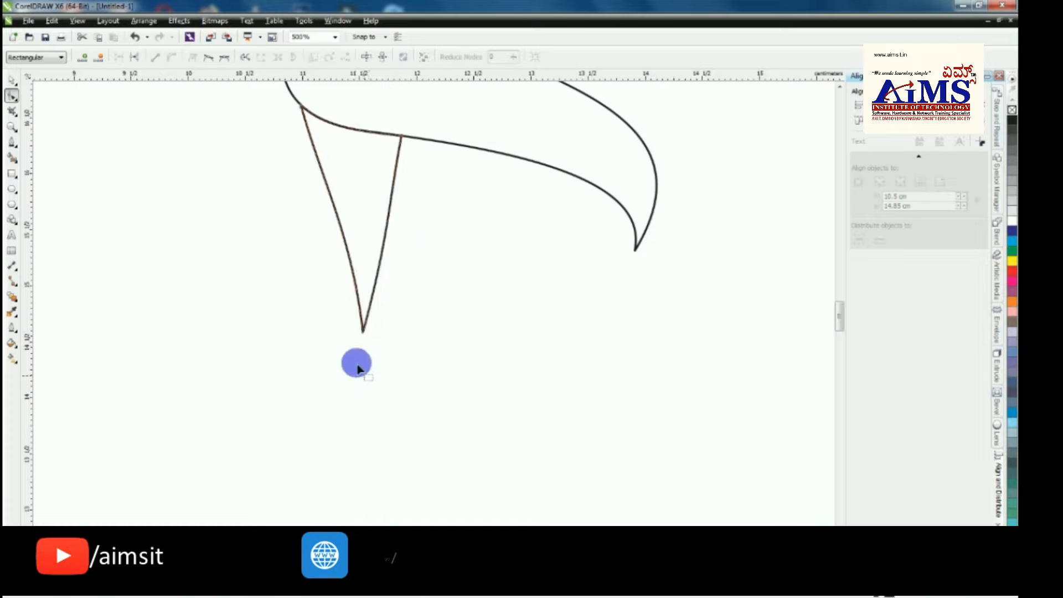
{"action": "left_click_drag", "start_coordinate": [364, 332], "coordinate": [352, 404]}
{"action": "scroll", "coordinate": [356, 367], "scroll_direction": "down", "scroll_amount": 2}
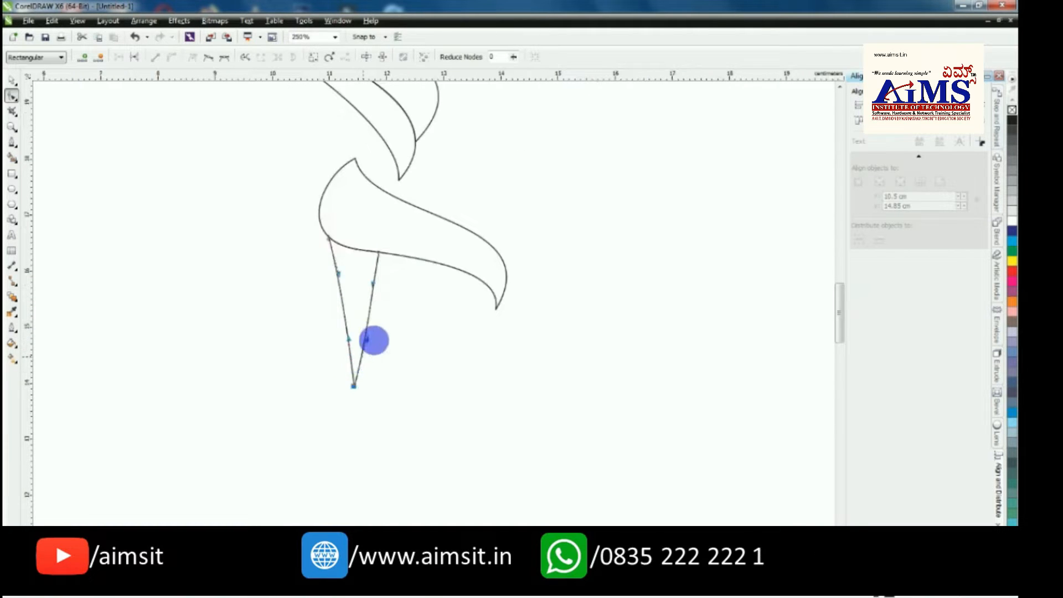
Step: Curve the leg shape's sides near the bottom tip by adjusting the tip node's handles, and deselect it
{"action": "scroll", "coordinate": [380, 348], "scroll_direction": "up", "scroll_amount": 2}
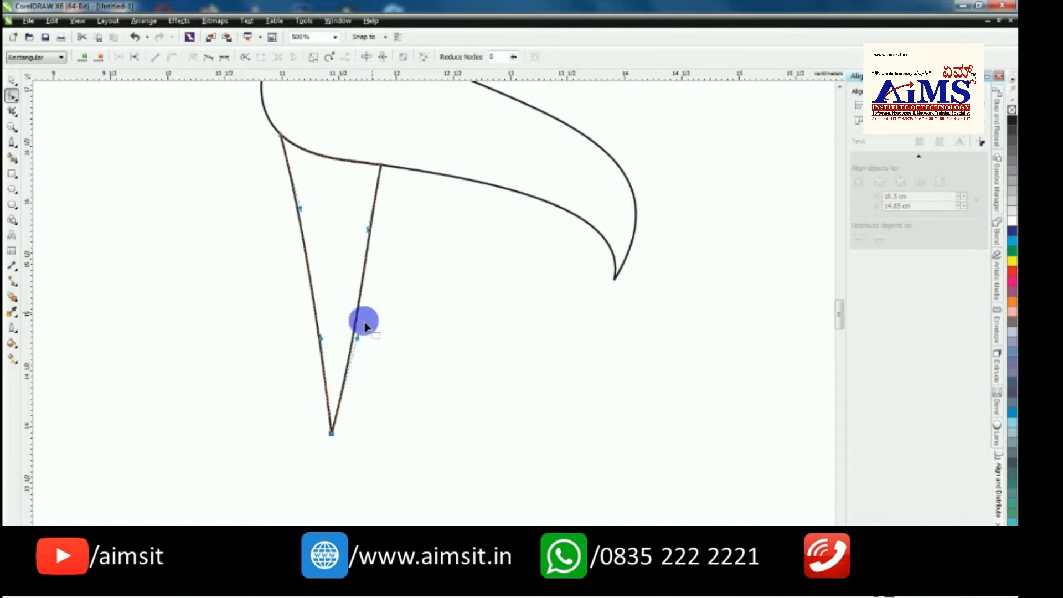
{"action": "left_click_drag", "start_coordinate": [358, 337], "coordinate": [330, 324]}
{"action": "scroll", "coordinate": [288, 311], "scroll_direction": "down", "scroll_amount": 2}
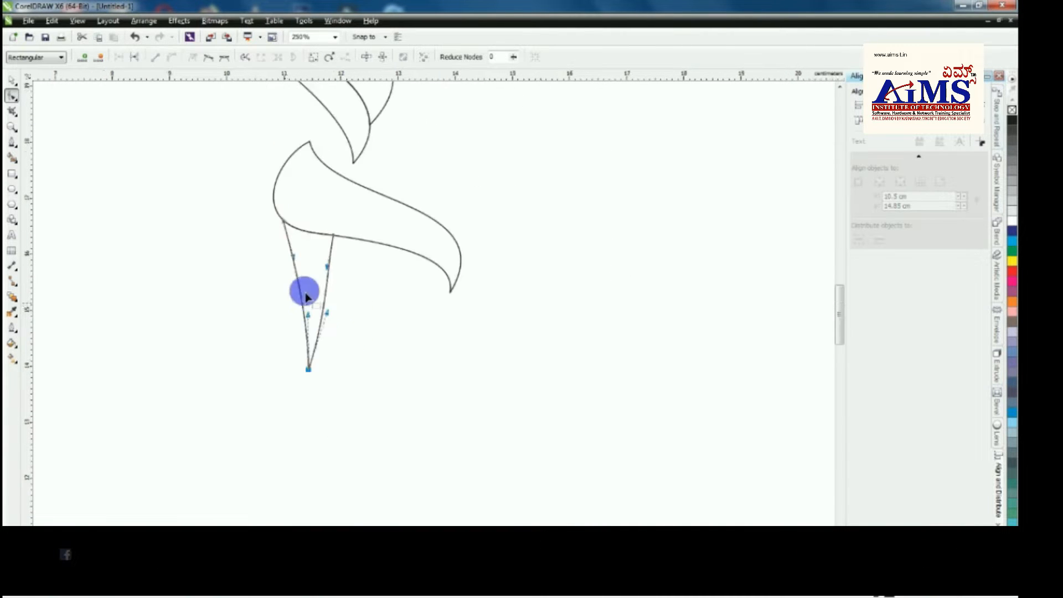
{"action": "scroll", "coordinate": [284, 294], "scroll_direction": "down", "scroll_amount": 1}
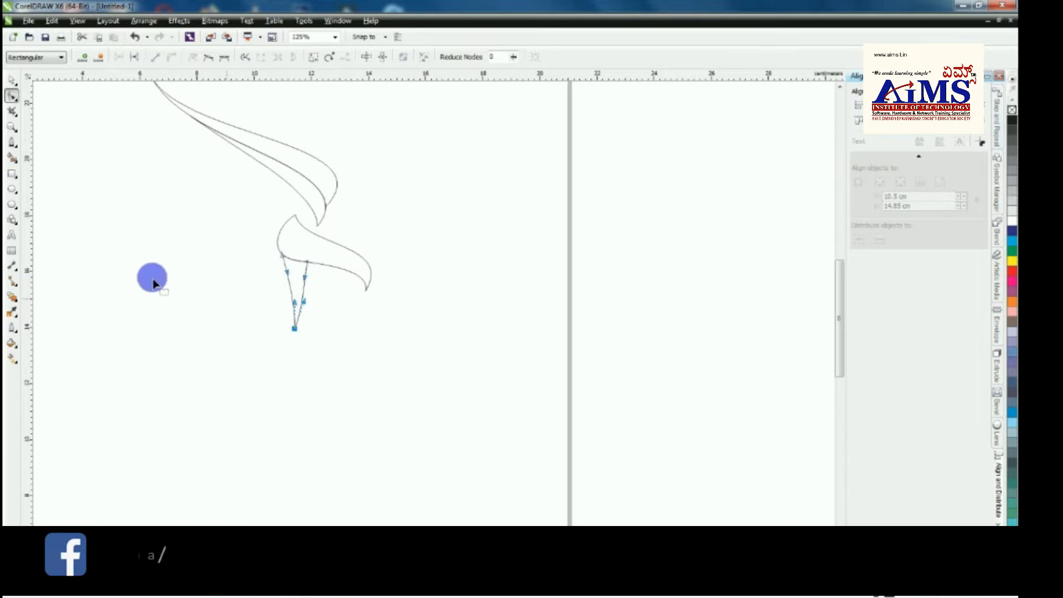
{"action": "left_click", "coordinate": [17, 82]}
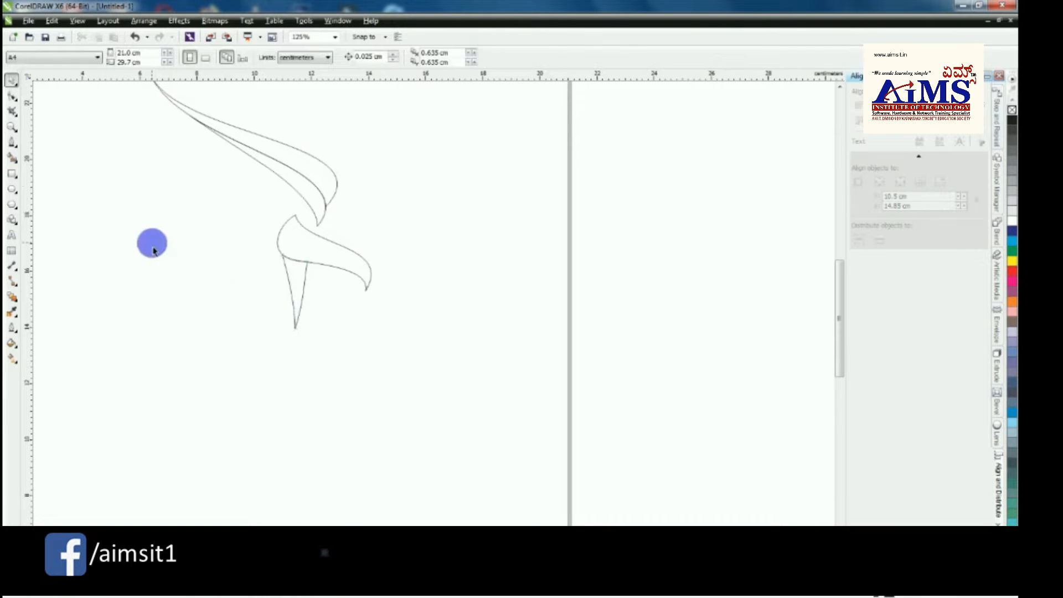
Step: Draw a narrow closed Pen triangle about 0.27 by 2.53 cm, extending downward from the leg shape's lower-left edge and tip
{"action": "left_click", "coordinate": [12, 147]}
{"action": "scroll", "coordinate": [292, 339], "scroll_direction": "up", "scroll_amount": 1}
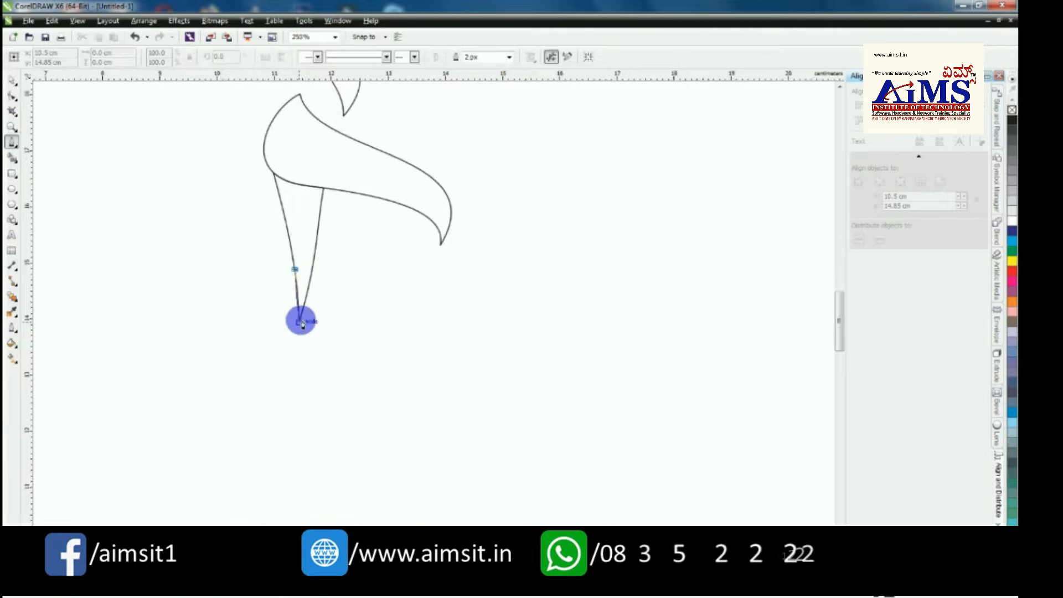
{"action": "left_click", "coordinate": [287, 416]}
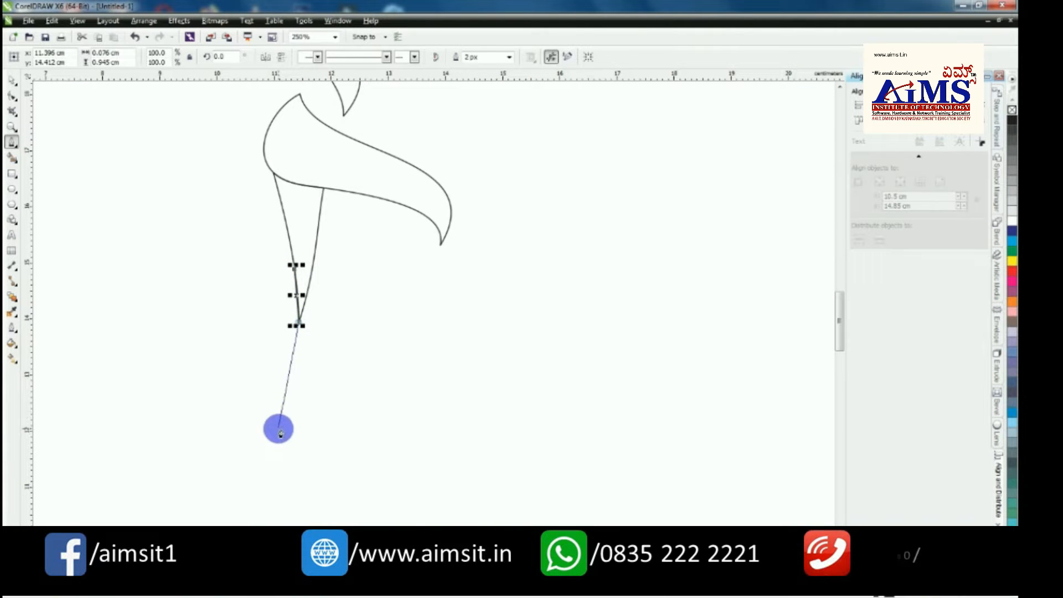
{"action": "left_click", "coordinate": [283, 410]}
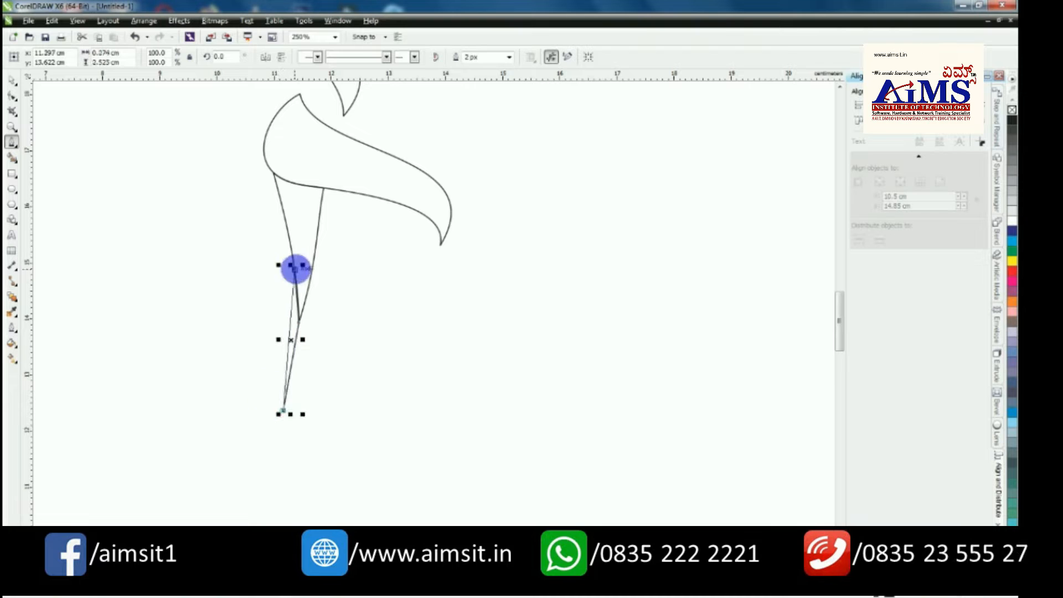
{"action": "left_click", "coordinate": [296, 270]}
Step: Convert the narrow triangle's segments to curves and fit its short upper edge along the leg shape's lower-left edge
{"action": "left_click", "coordinate": [20, 99]}
{"action": "scroll", "coordinate": [272, 364], "scroll_direction": "up", "scroll_amount": 1}
{"action": "left_click_drag", "start_coordinate": [260, 162], "coordinate": [363, 490]}
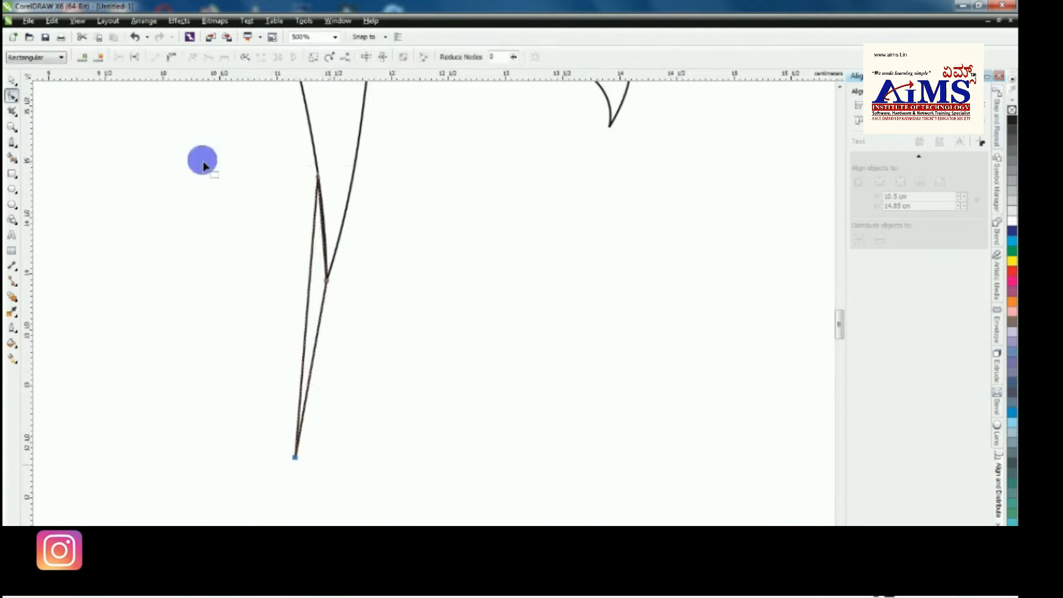
{"action": "left_click", "coordinate": [249, 249]}
{"action": "scroll", "coordinate": [346, 232], "scroll_direction": "up", "scroll_amount": 2}
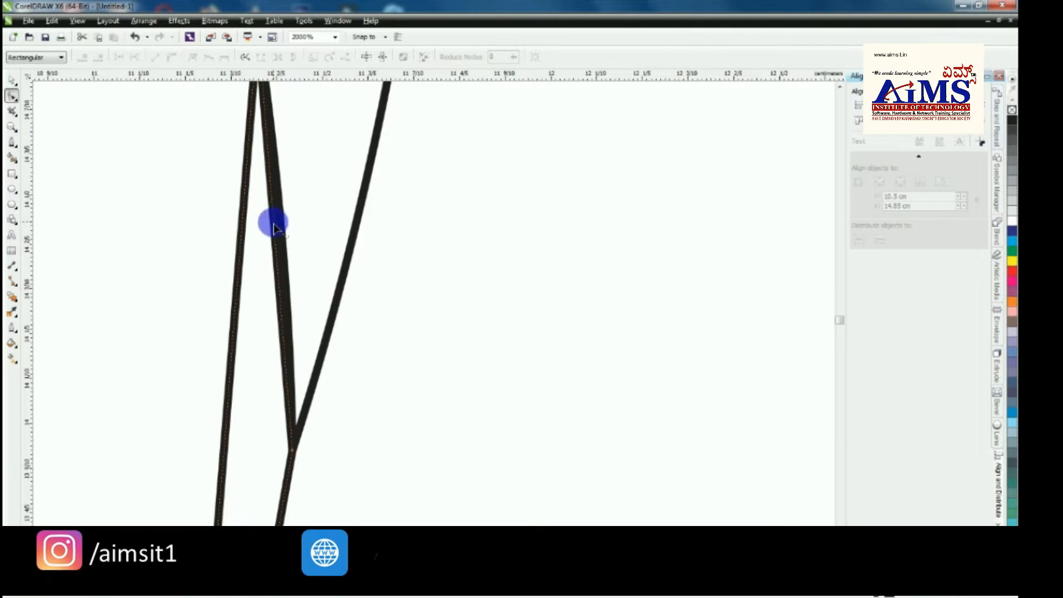
{"action": "left_click_drag", "start_coordinate": [274, 223], "coordinate": [278, 223]}
Step: Bend the narrow triangle's two long sides into a flowing S-shaped lower leg by adjusting its tip node and handles
{"action": "scroll", "coordinate": [278, 223], "scroll_direction": "down", "scroll_amount": 2}
{"action": "left_click_drag", "start_coordinate": [249, 399], "coordinate": [309, 458]}
{"action": "left_click_drag", "start_coordinate": [264, 347], "coordinate": [183, 267]}
{"action": "scroll", "coordinate": [311, 365], "scroll_direction": "down", "scroll_amount": 1}
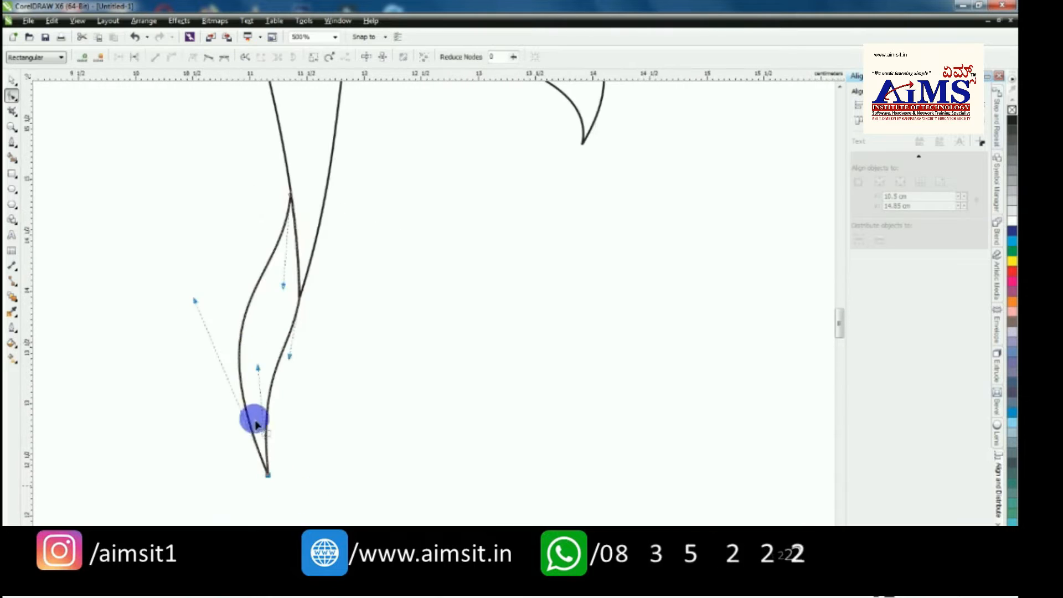
{"action": "left_click_drag", "start_coordinate": [254, 420], "coordinate": [173, 294]}
{"action": "left_click", "coordinate": [145, 346]}
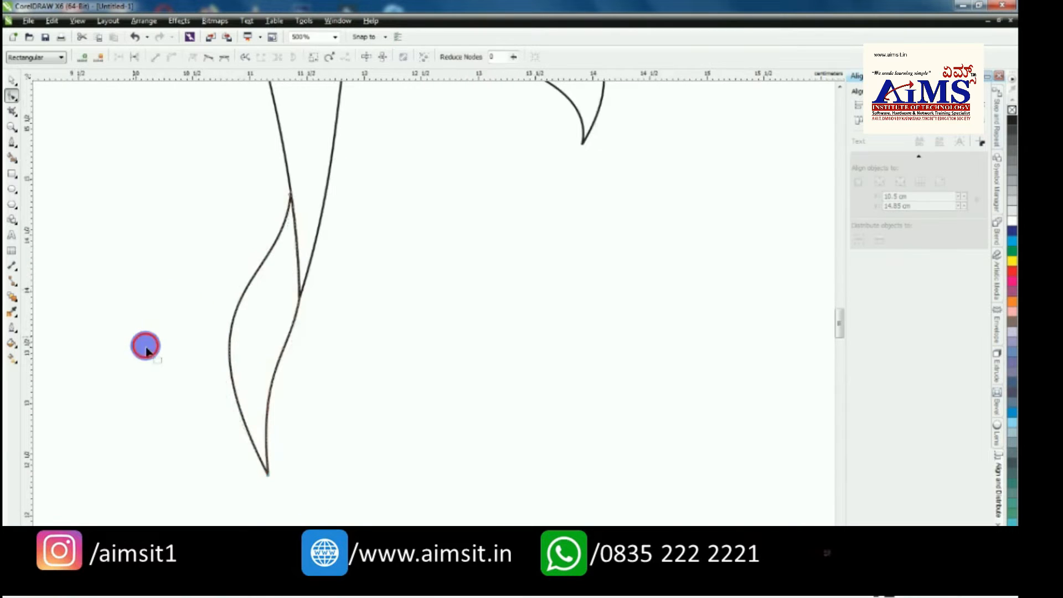
{"action": "scroll", "coordinate": [144, 346], "scroll_direction": "down", "scroll_amount": 1}
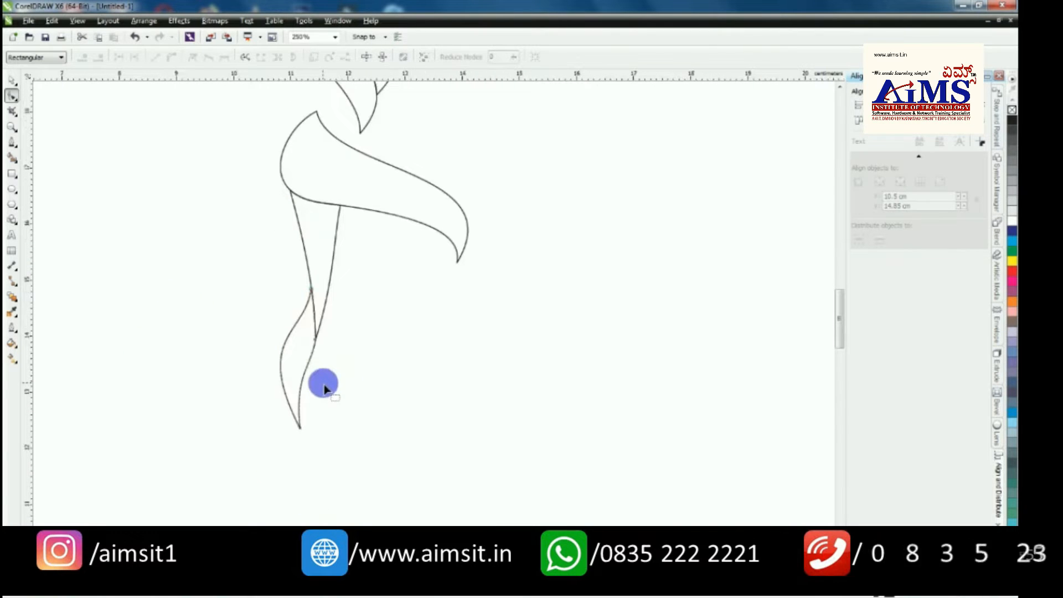
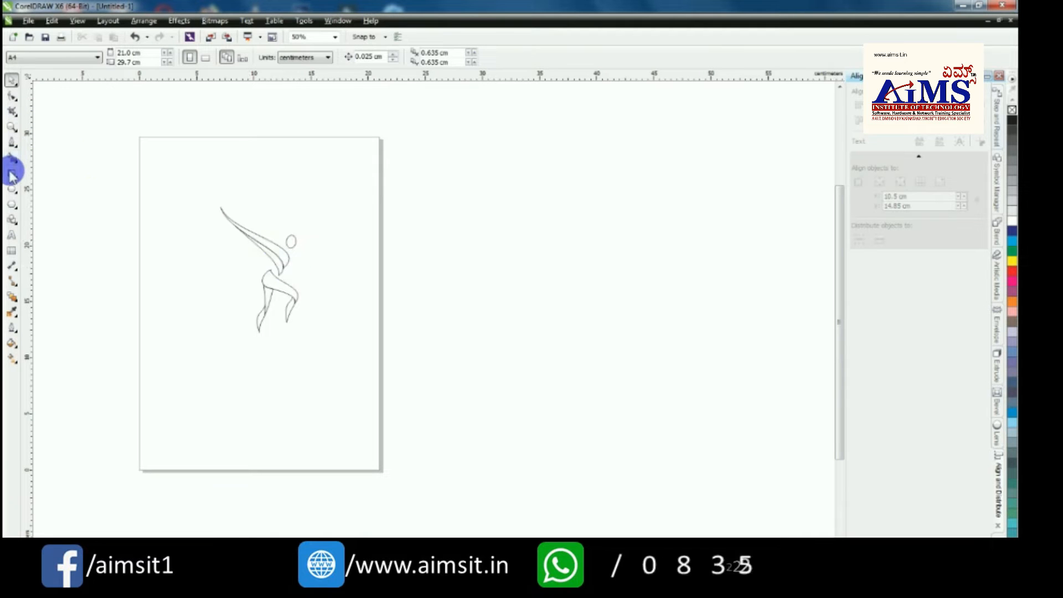
{"action": "scroll", "coordinate": [249, 260], "scroll_direction": "up", "scroll_amount": 2}
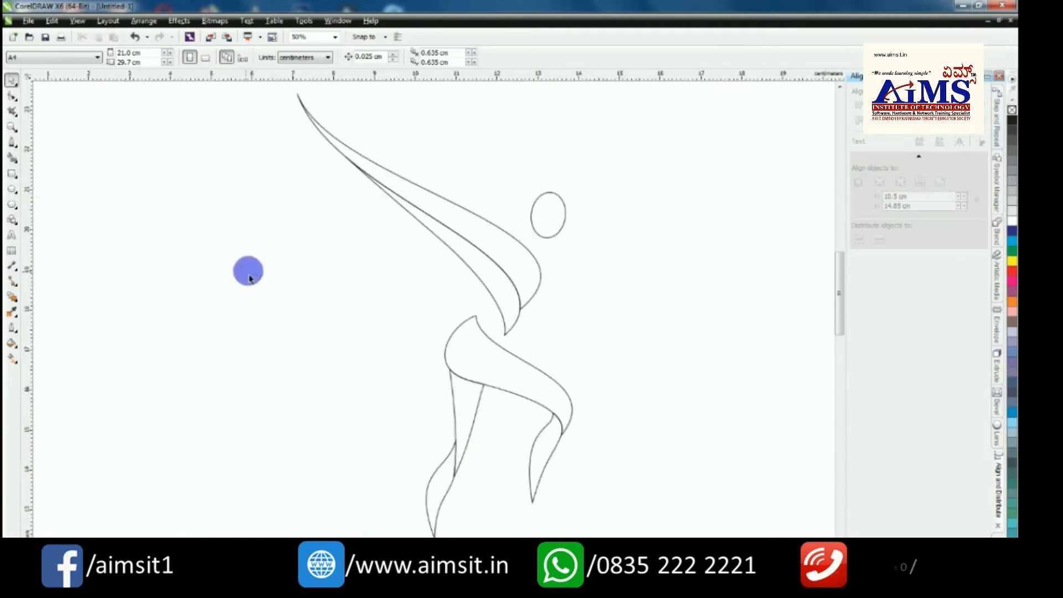
Step: Stretch the whole figure to a height of about 11.76 cm and rotate it slightly clockwise
{"action": "scroll", "coordinate": [232, 255], "scroll_direction": "down", "scroll_amount": 1}
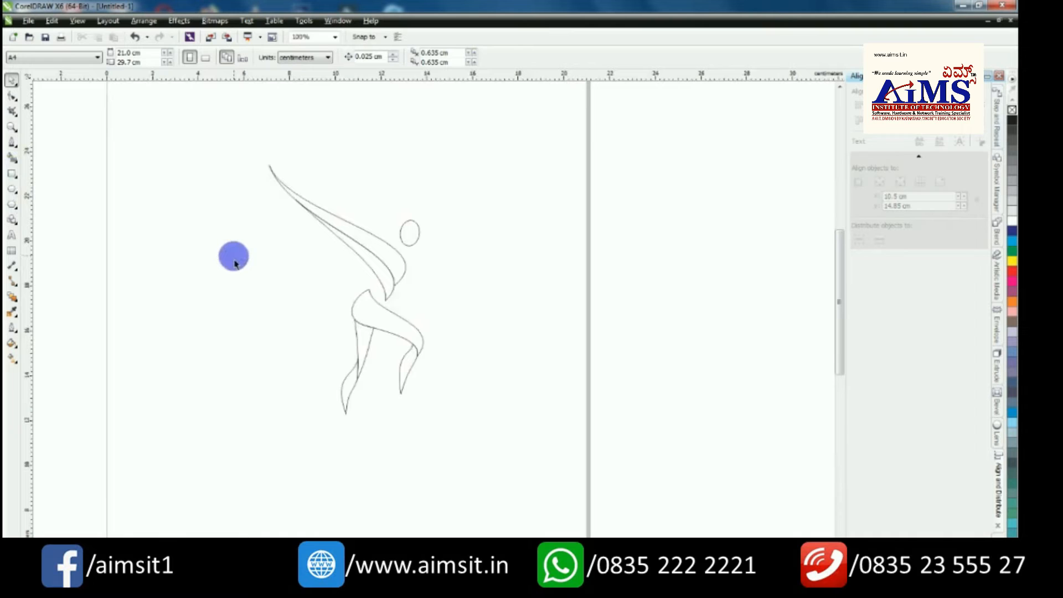
{"action": "left_click_drag", "start_coordinate": [223, 133], "coordinate": [501, 482]}
{"action": "left_click_drag", "start_coordinate": [346, 418], "coordinate": [335, 433]}
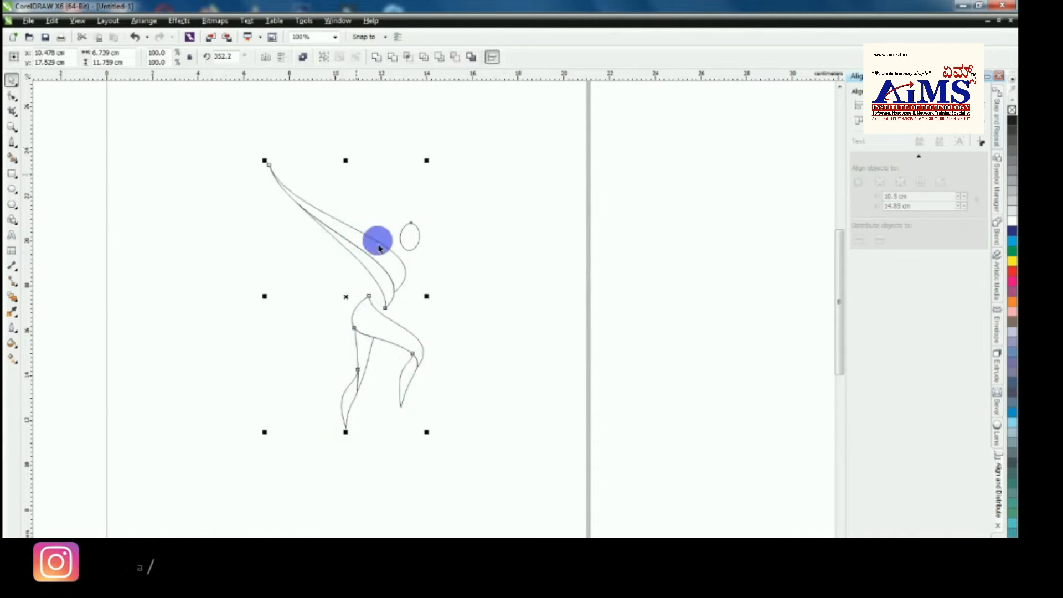
{"action": "left_click", "coordinate": [347, 298]}
{"action": "left_click_drag", "start_coordinate": [428, 162], "coordinate": [439, 168]}
{"action": "left_click", "coordinate": [487, 188]}
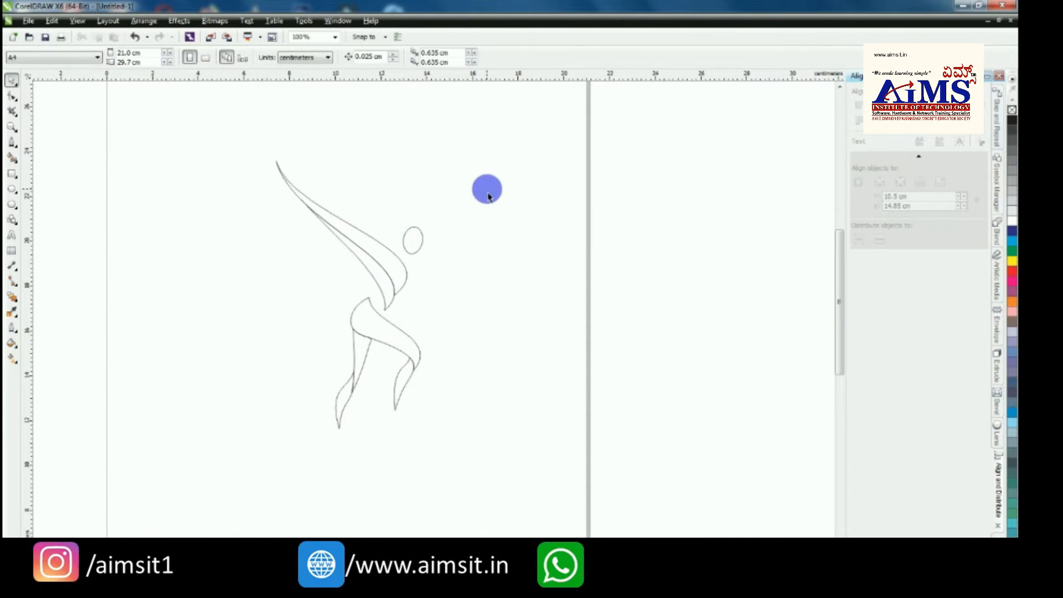
Step: Skew the head ellipse so that its upper end leans slightly left, and deselect it
{"action": "left_click", "coordinate": [418, 240]}
{"action": "scroll", "coordinate": [418, 239], "scroll_direction": "up", "scroll_amount": 2}
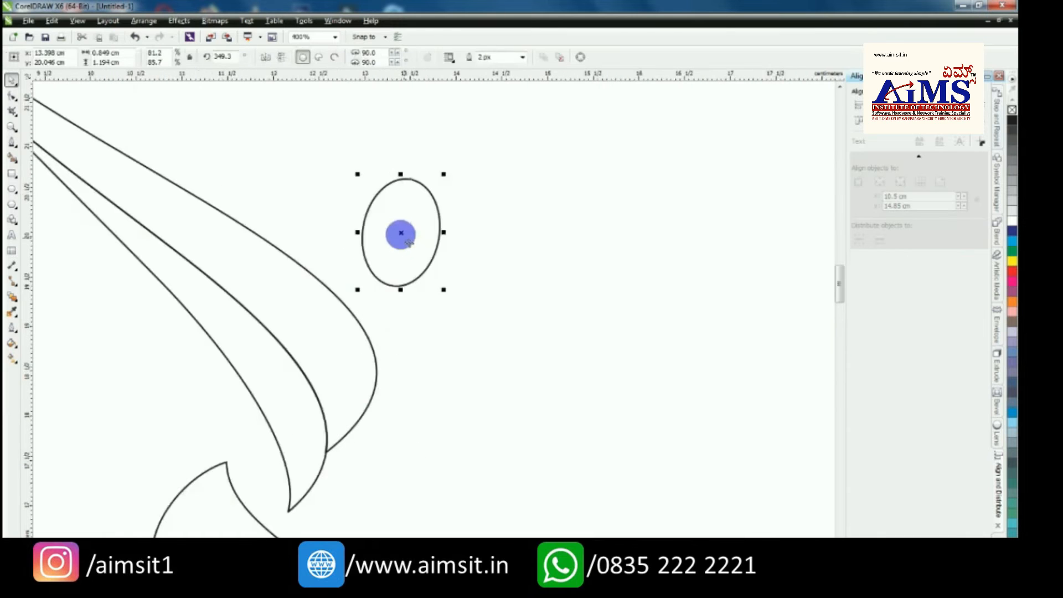
{"action": "left_click_drag", "start_coordinate": [389, 173], "coordinate": [378, 172]}
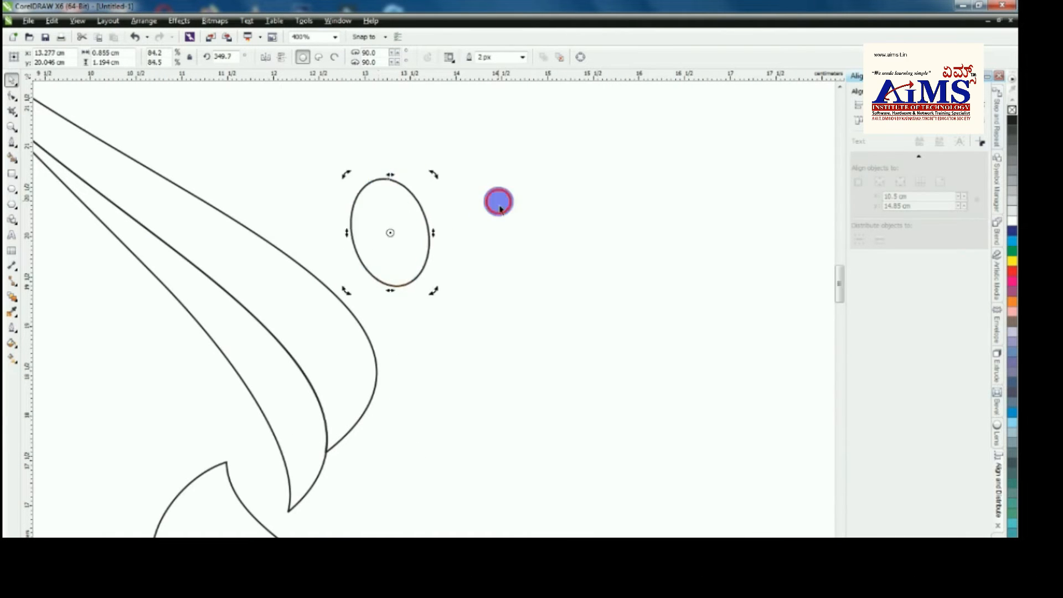
{"action": "left_click", "coordinate": [299, 202]}
{"action": "scroll", "coordinate": [302, 201], "scroll_direction": "down", "scroll_amount": 2}
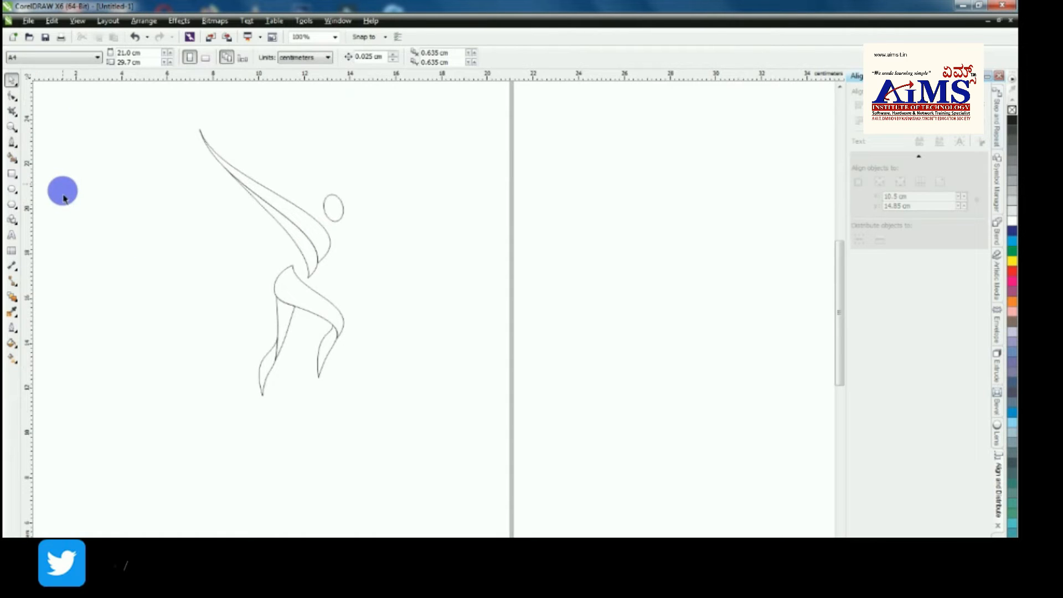
Step: Draw a wide ellipse about 11.3 by 4.3 cm on the page below the figure's legs
{"action": "left_click", "coordinate": [12, 191]}
{"action": "scroll", "coordinate": [166, 214], "scroll_direction": "down", "scroll_amount": 1}
{"action": "mouse_move", "coordinate": [174, 322]}
{"action": "left_mouse_down"}
{"action": "mouse_move", "coordinate": [282, 353]}
{"action": "mouse_move", "coordinate": [304, 370]}
{"action": "left_mouse_up"}
{"action": "left_click", "coordinate": [12, 81]}
{"action": "left_click", "coordinate": [247, 354]}
{"action": "left_click", "coordinate": [230, 366]}
Step: Add a smaller copy of the wide ellipse, about 10.77 by 3.88 cm, inside it with their upper edges touching
{"action": "scroll", "coordinate": [231, 366], "scroll_direction": "up", "scroll_amount": 2}
{"action": "left_click_drag", "start_coordinate": [522, 189], "coordinate": [480, 205]}
{"action": "scroll", "coordinate": [503, 206], "scroll_direction": "down", "scroll_amount": 2}
{"action": "left_click", "coordinate": [450, 255]}
{"action": "left_click", "coordinate": [399, 221]}
{"action": "scroll", "coordinate": [398, 221], "scroll_direction": "up", "scroll_amount": 2}
{"action": "left_click_drag", "start_coordinate": [371, 191], "coordinate": [373, 178]}
{"action": "left_click_drag", "start_coordinate": [580, 264], "coordinate": [624, 259]}
{"action": "left_click", "coordinate": [699, 255]}
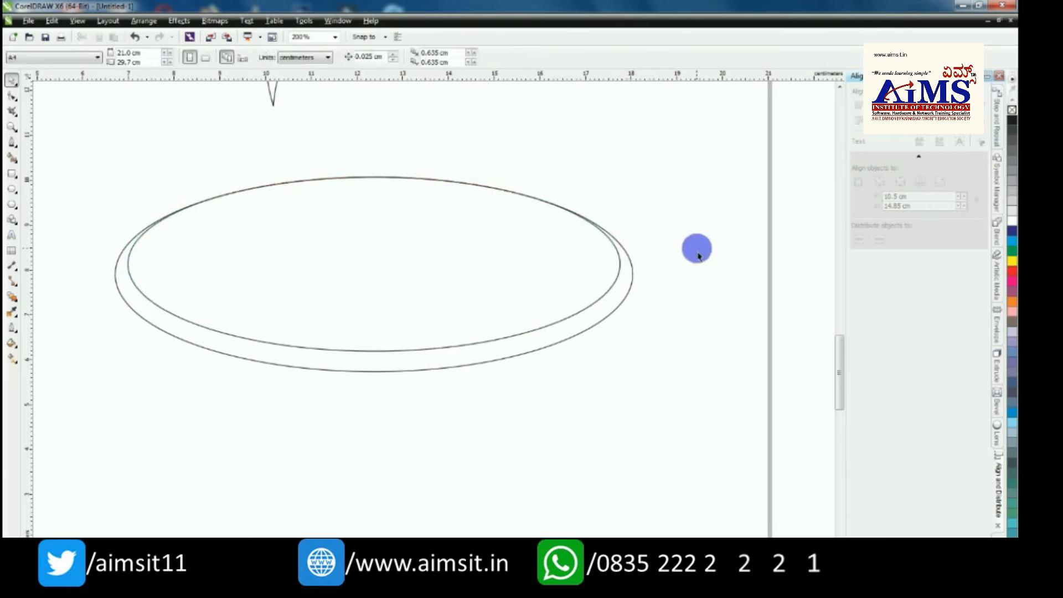
Step: Draw a flat ellipse about 8.73 cm wide centred below the two large ellipses, and increase its height to about 1.46 cm
{"action": "scroll", "coordinate": [562, 314], "scroll_direction": "down", "scroll_amount": 1}
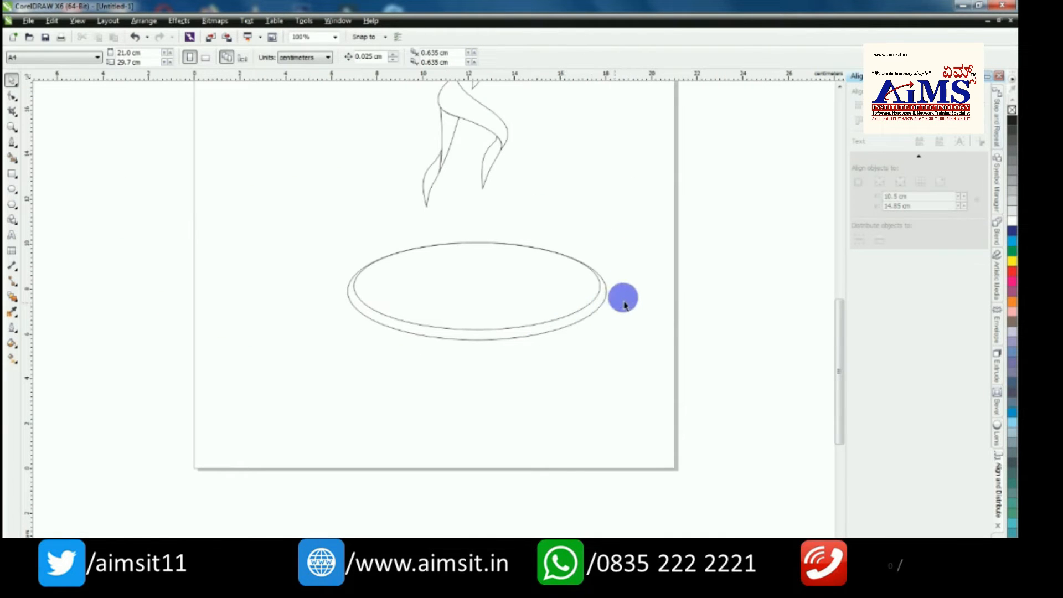
{"action": "scroll", "coordinate": [633, 286], "scroll_direction": "up", "scroll_amount": 1}
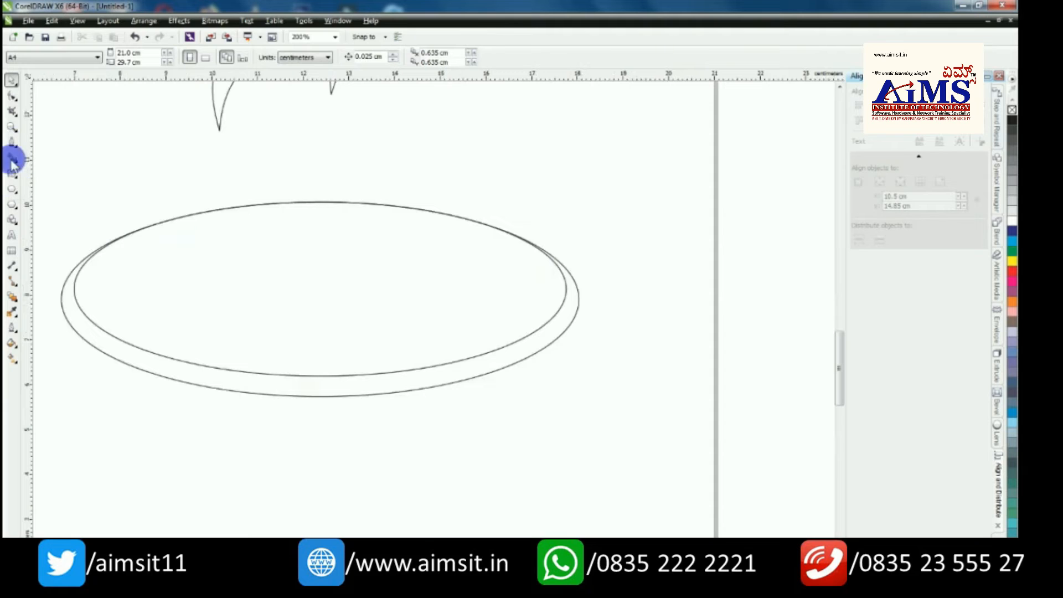
{"action": "scroll", "coordinate": [154, 176], "scroll_direction": "down", "scroll_amount": 1}
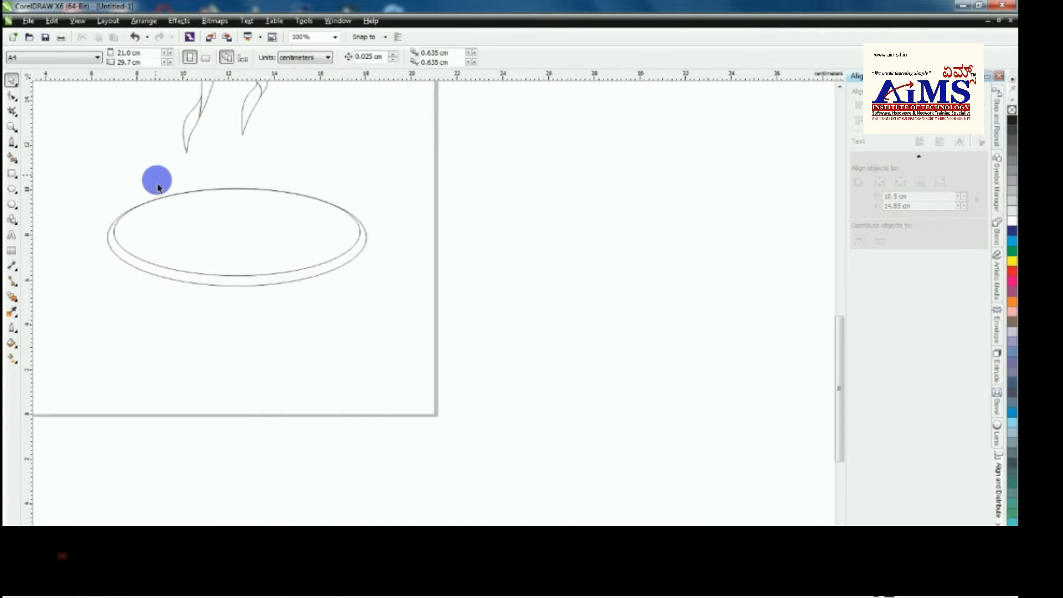
{"action": "left_click", "coordinate": [12, 189]}
{"action": "left_click_drag", "start_coordinate": [150, 295], "coordinate": [358, 324]}
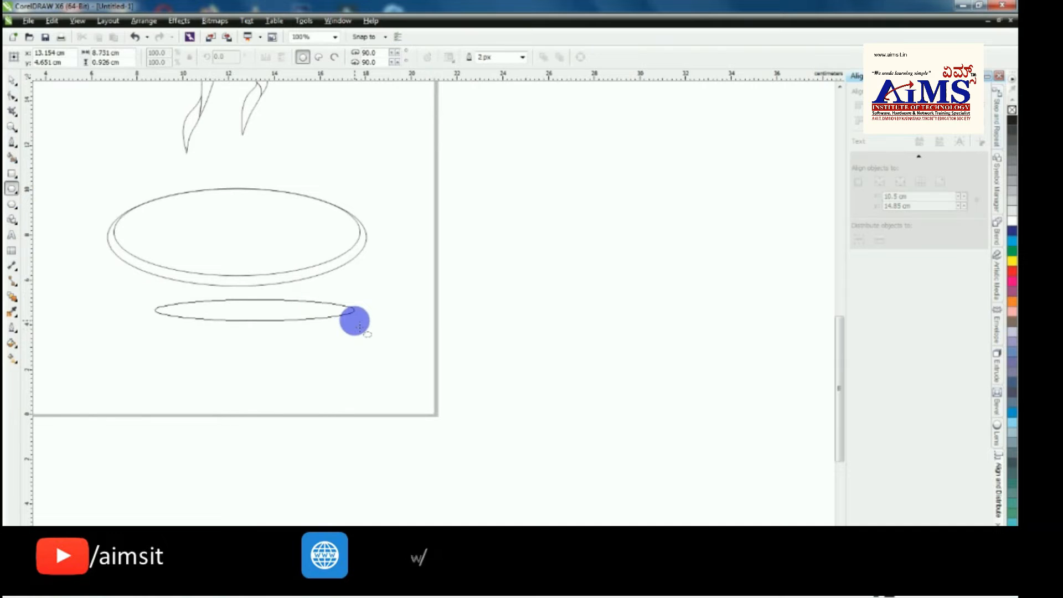
{"action": "left_click", "coordinate": [11, 80]}
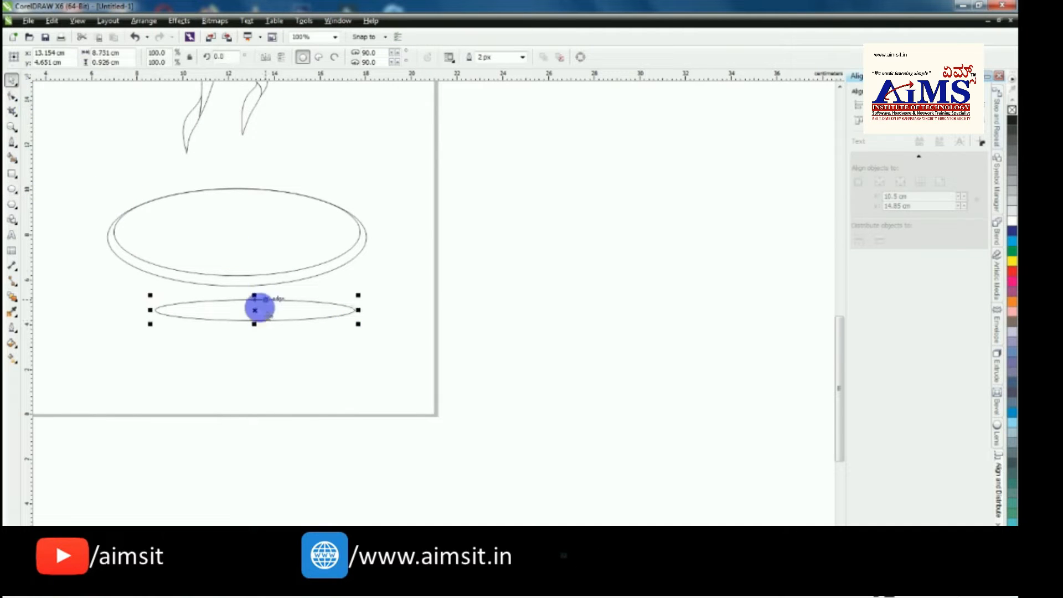
{"action": "scroll", "coordinate": [257, 306], "scroll_direction": "up", "scroll_amount": 1}
{"action": "left_click_drag", "start_coordinate": [444, 238], "coordinate": [445, 215]}
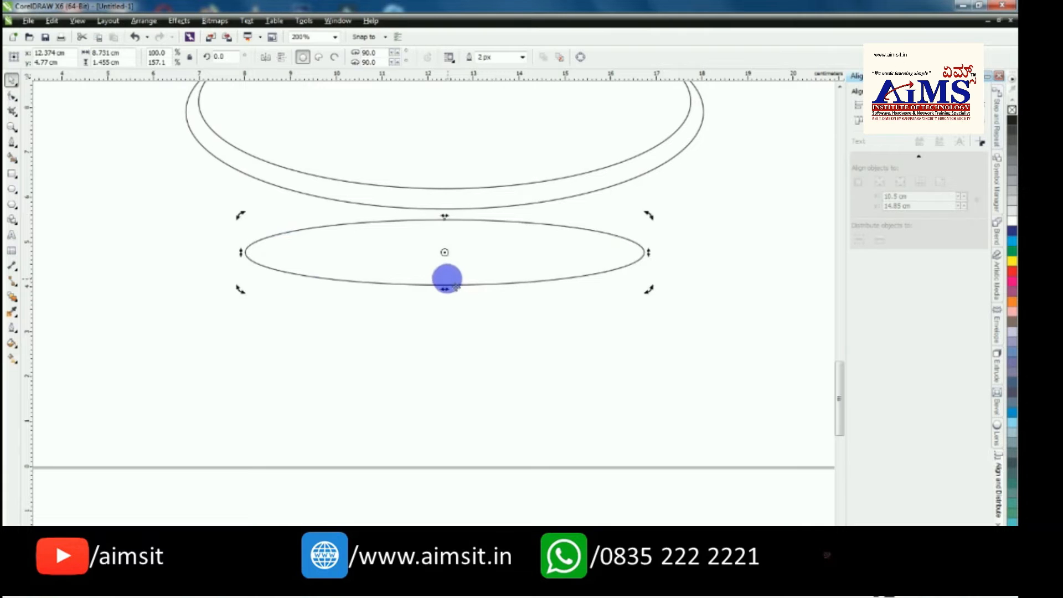
Step: Create two copies of the flat ellipse, each placed slightly higher, and widen them to about 9.37 cm and 12.57 cm
{"action": "left_click_drag", "start_coordinate": [454, 286], "coordinate": [456, 277]}
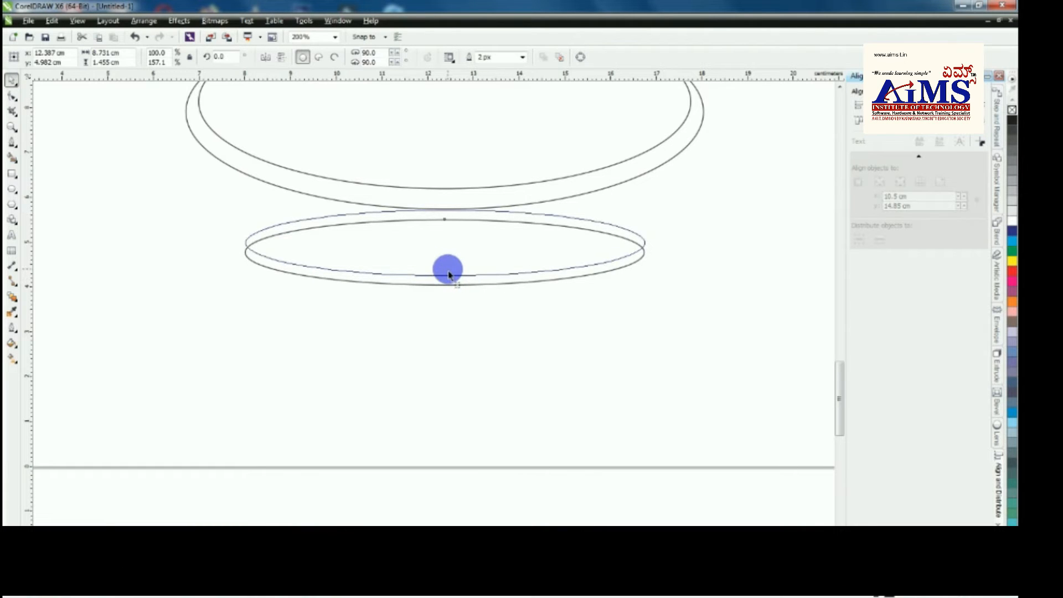
{"action": "left_click_drag", "start_coordinate": [650, 242], "coordinate": [667, 242]}
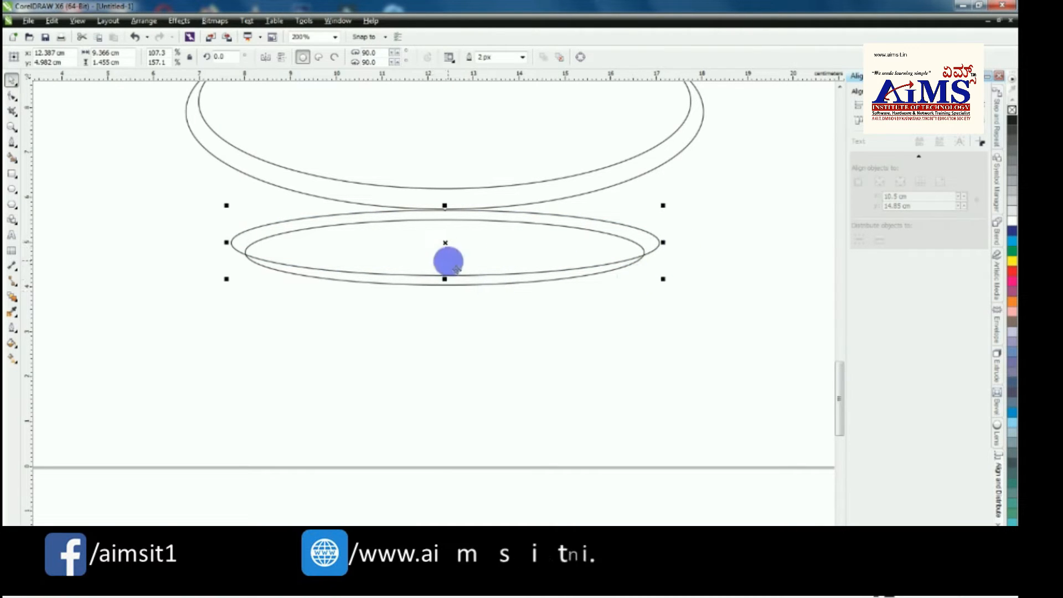
{"action": "left_click_drag", "start_coordinate": [448, 272], "coordinate": [446, 232]}
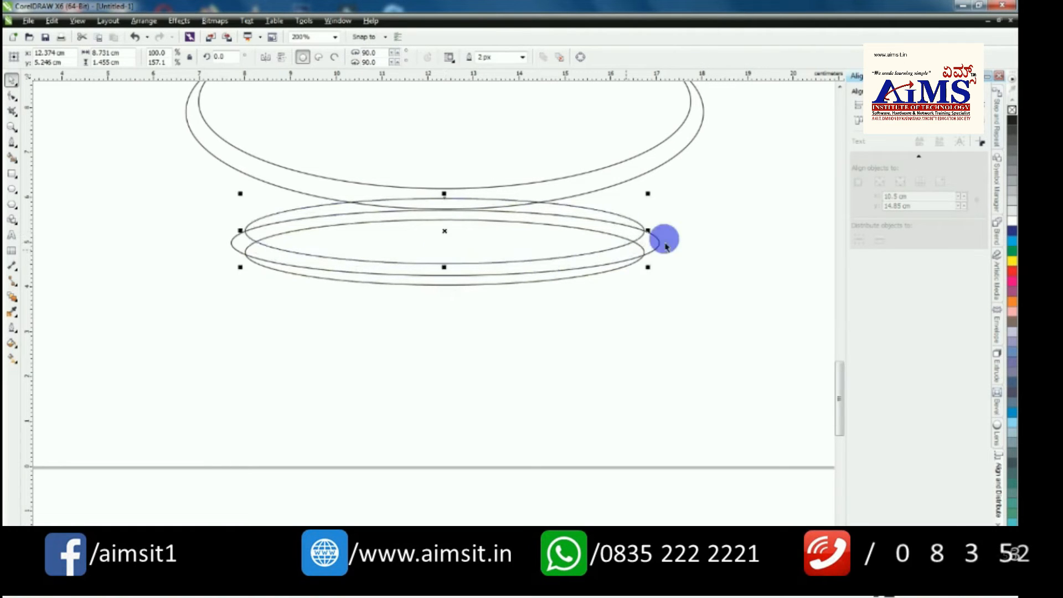
{"action": "left_click_drag", "start_coordinate": [649, 229], "coordinate": [739, 234]}
{"action": "left_click", "coordinate": [393, 303]}
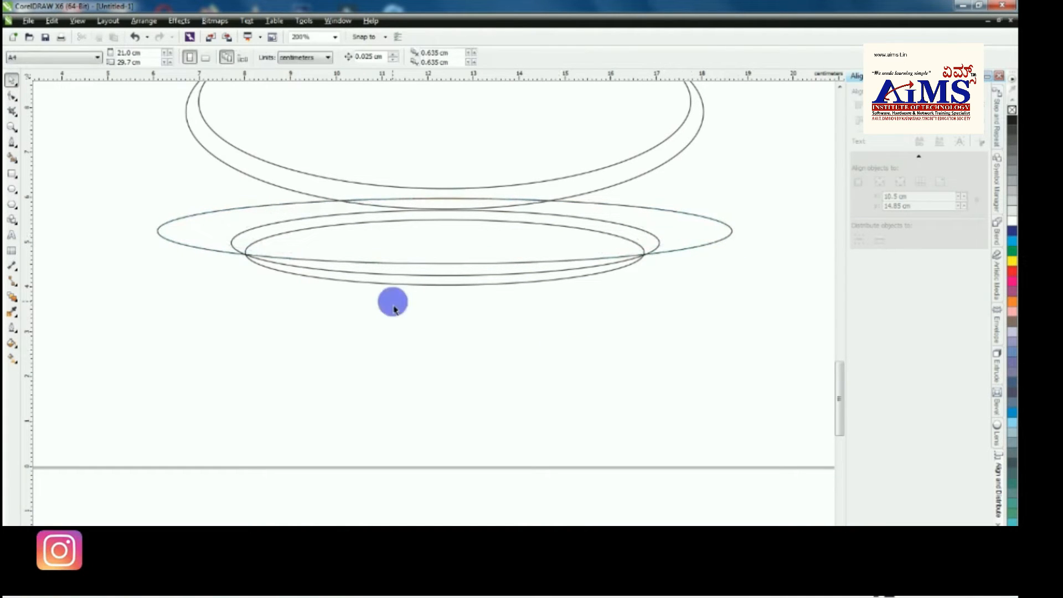
Step: Smart-fill the lower crescent areas between the flat ellipses with the blue-grey fill and 2 px green outline
{"action": "left_click", "coordinate": [12, 158]}
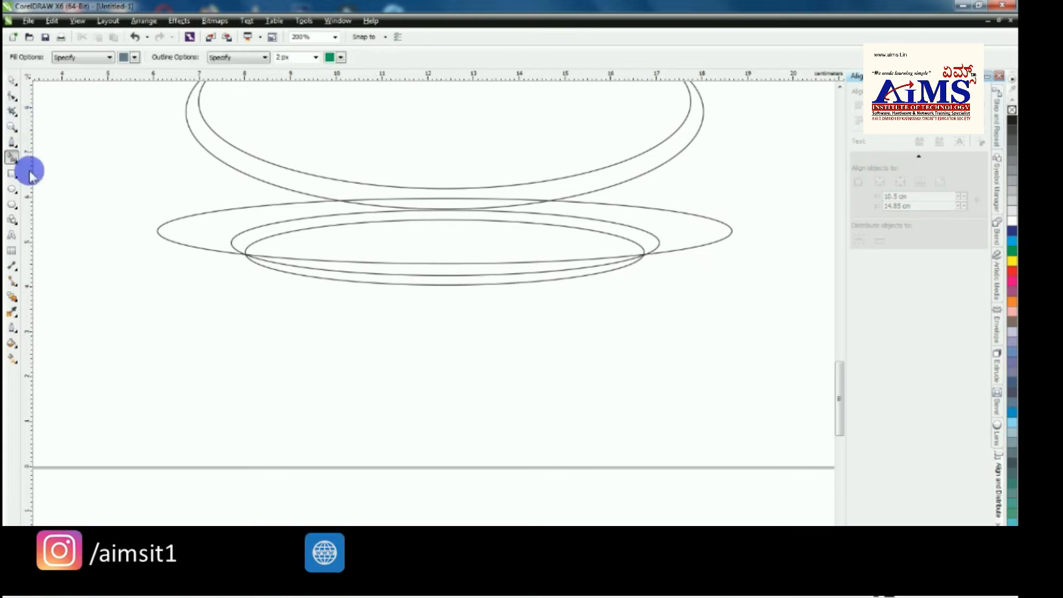
{"action": "left_click", "coordinate": [366, 268]}
{"action": "left_click", "coordinate": [429, 280]}
{"action": "scroll", "coordinate": [358, 310], "scroll_direction": "down", "scroll_amount": 2}
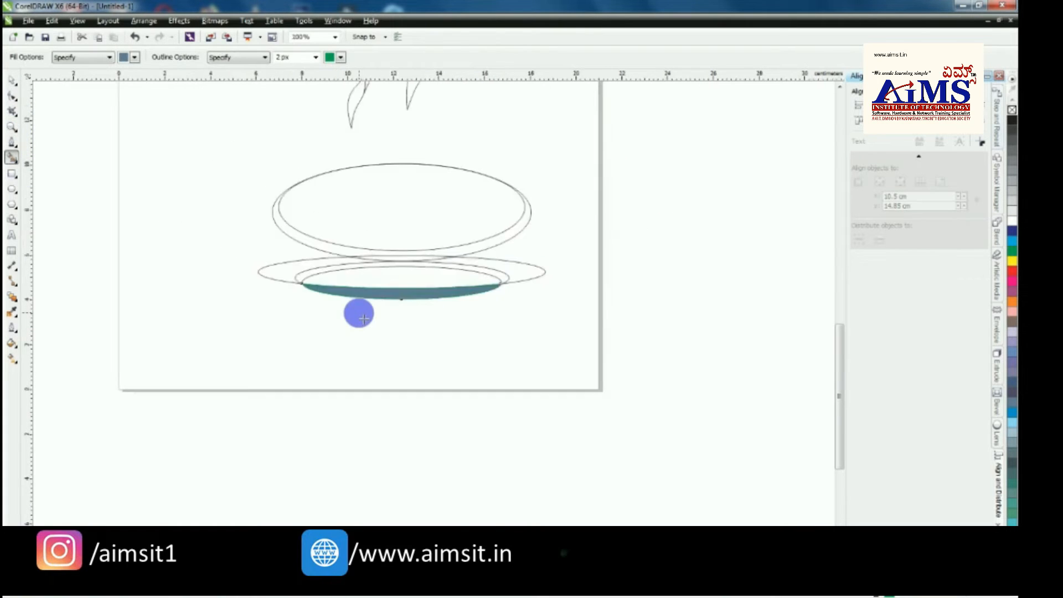
{"action": "key", "text": "space"}
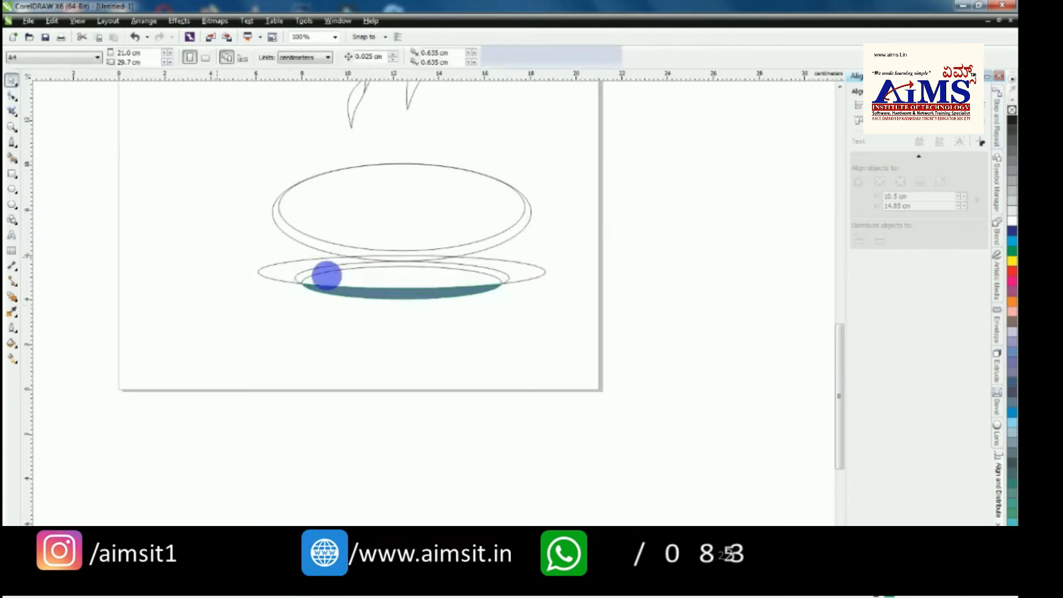
Step: Delete the flat construction ellipses, keeping only the filled crescent
{"action": "left_click", "coordinate": [276, 268]}
{"action": "right_click", "coordinate": [276, 268]}
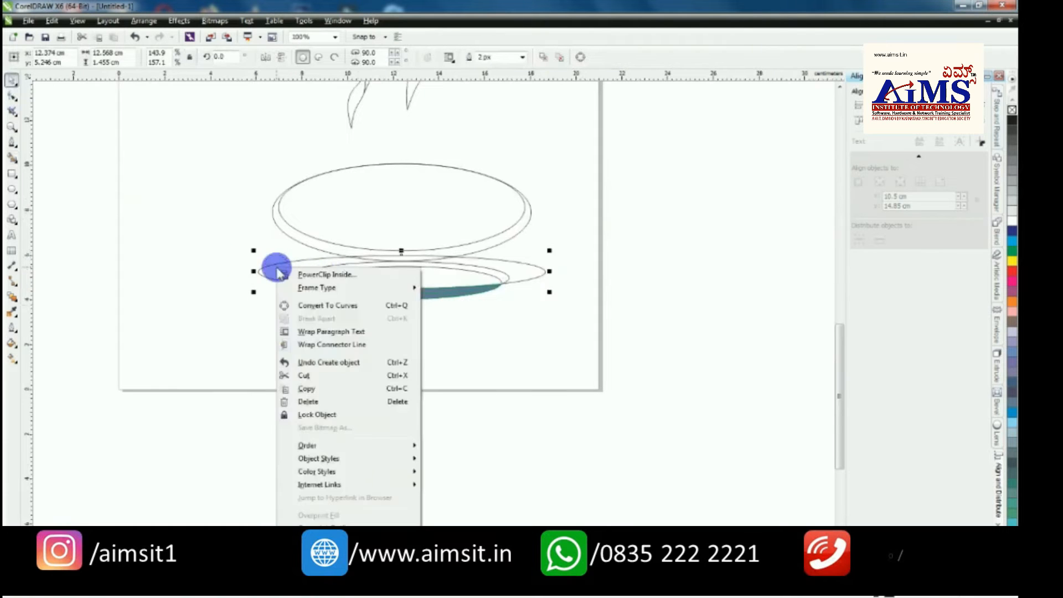
{"action": "left_click", "coordinate": [332, 402]}
{"action": "left_click", "coordinate": [309, 281]}
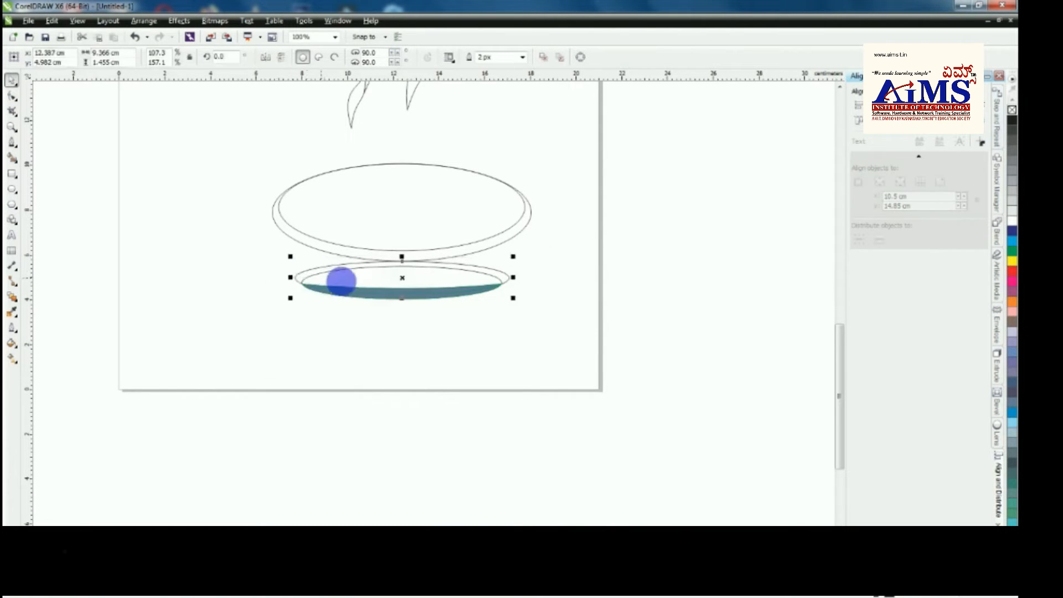
{"action": "key", "text": "Delete"}
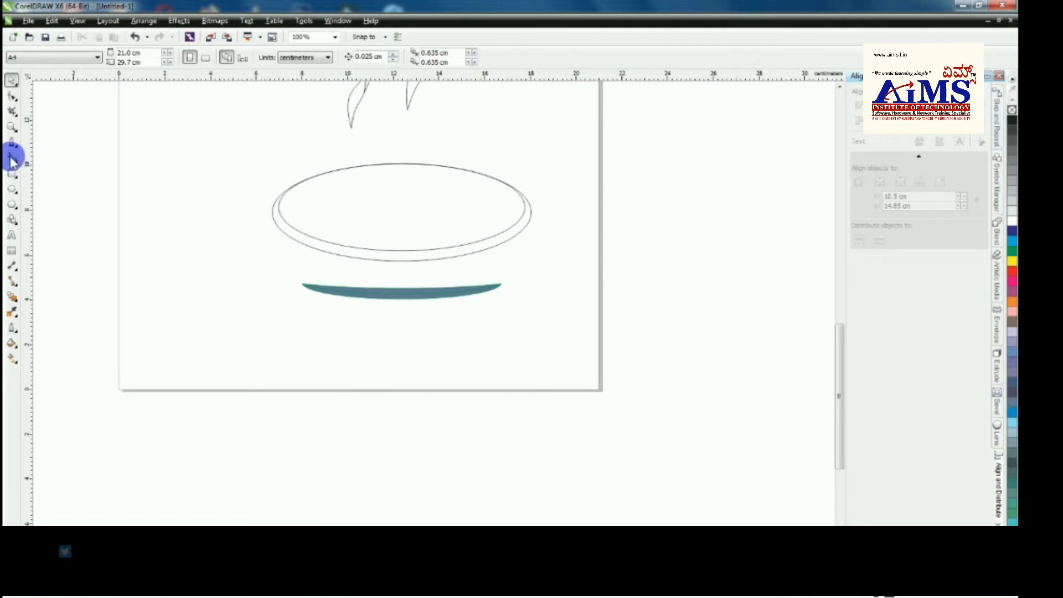
Step: Smart-fill the ring between the two large ellipses in blue-grey, and delete the construction ellipses
{"action": "left_click", "coordinate": [12, 159]}
{"action": "left_click", "coordinate": [337, 251]}
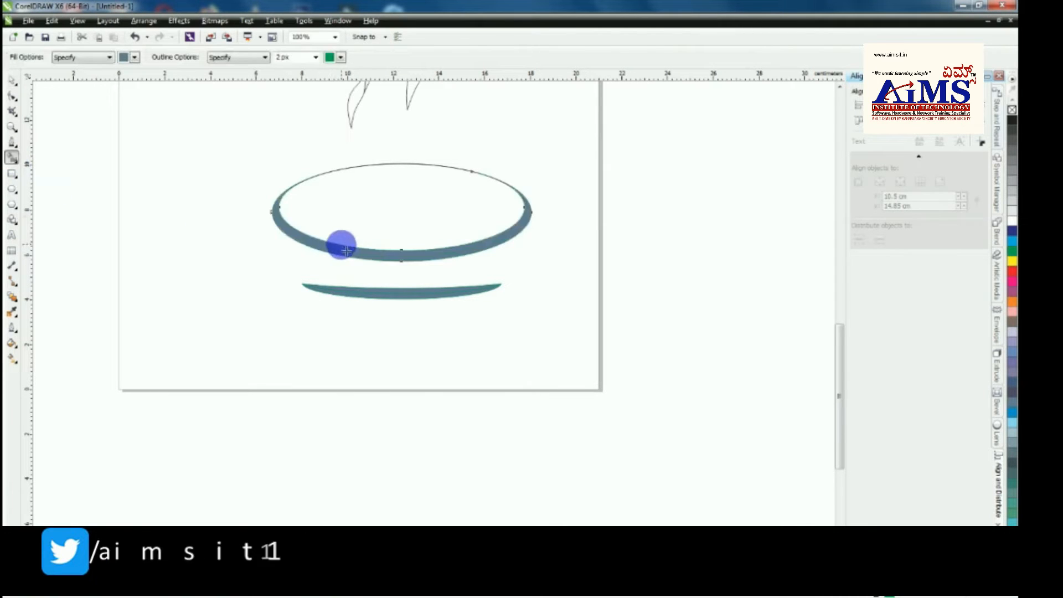
{"action": "left_click", "coordinate": [13, 82]}
{"action": "left_click", "coordinate": [360, 190]}
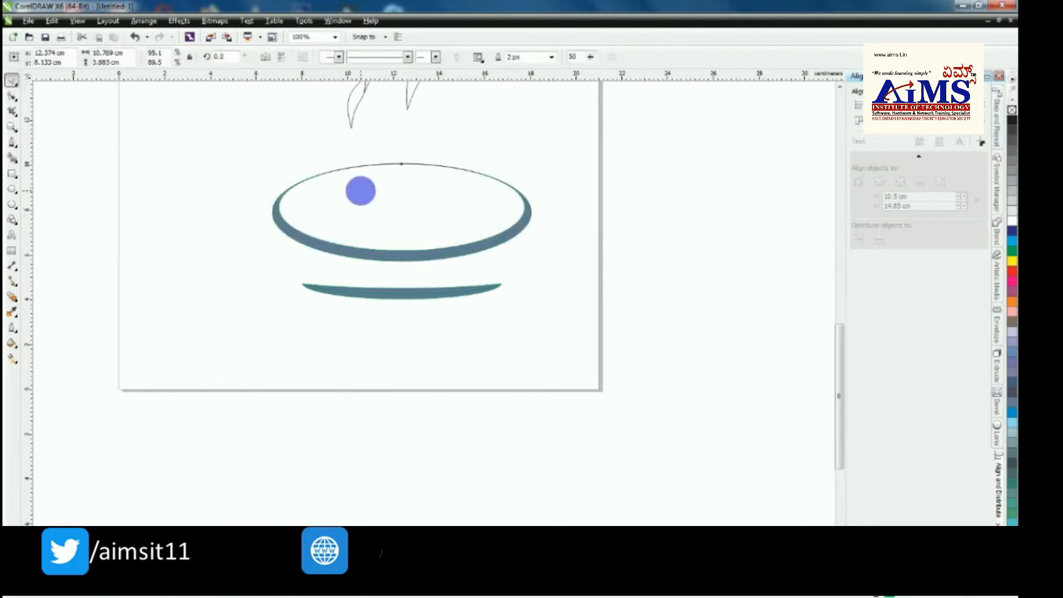
{"action": "key", "text": "Delete"}
{"action": "left_click", "coordinate": [156, 203]}
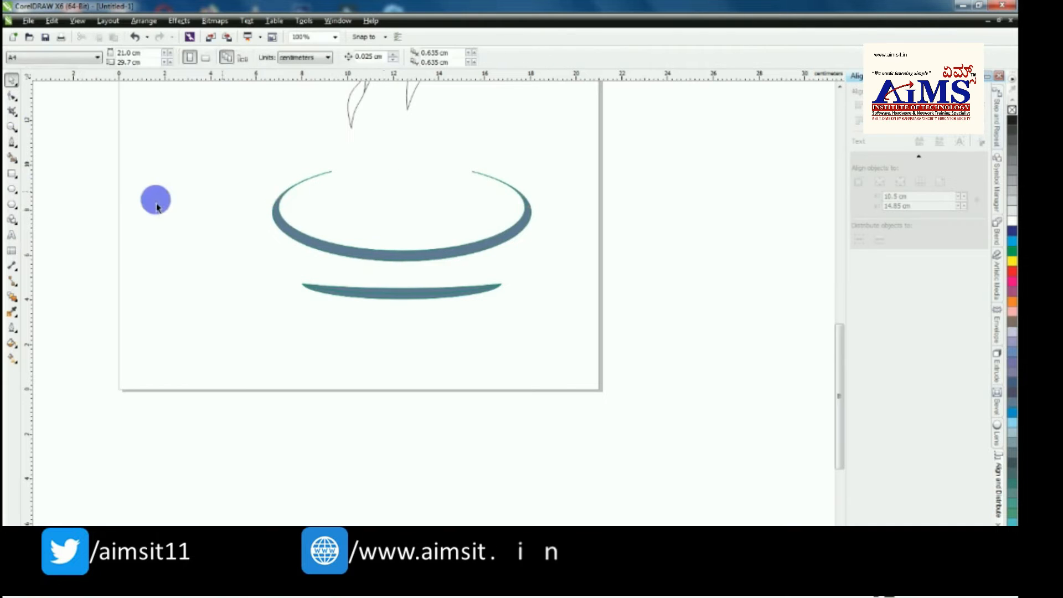
Step: Enlarge the filled ring and crescent together to about 14.02 by 7.04 cm and move them up around the figure's feet
{"action": "scroll", "coordinate": [158, 235], "scroll_direction": "down", "scroll_amount": 2}
{"action": "scroll", "coordinate": [238, 178], "scroll_direction": "up", "scroll_amount": 2}
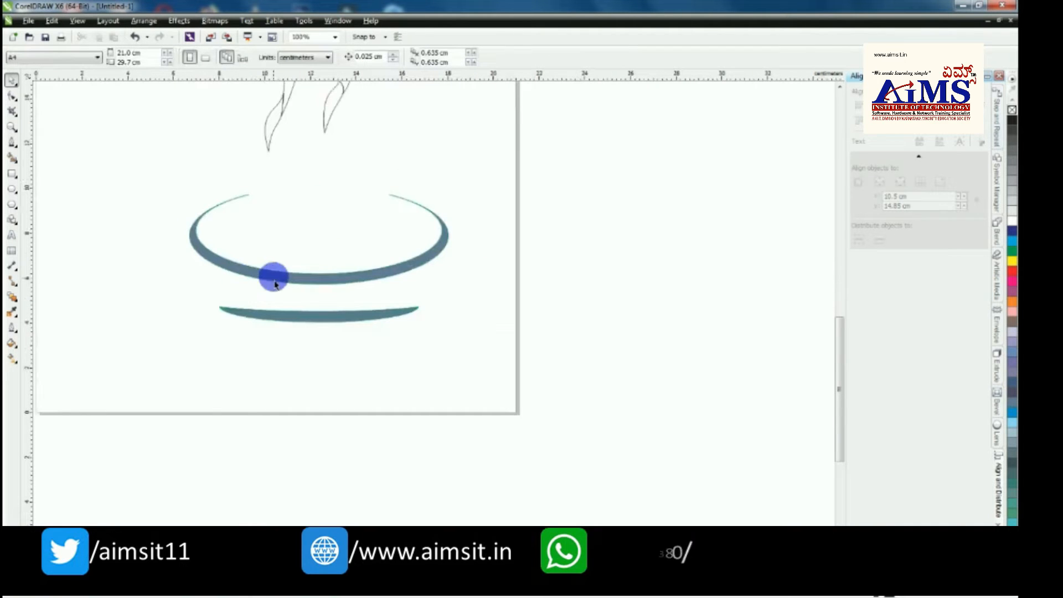
{"action": "scroll", "coordinate": [242, 339], "scroll_direction": "down", "scroll_amount": 2}
{"action": "left_click_drag", "start_coordinate": [148, 245], "coordinate": [453, 403]}
{"action": "left_click_drag", "start_coordinate": [351, 260], "coordinate": [365, 253]}
{"action": "left_click_drag", "start_coordinate": [282, 299], "coordinate": [276, 243]}
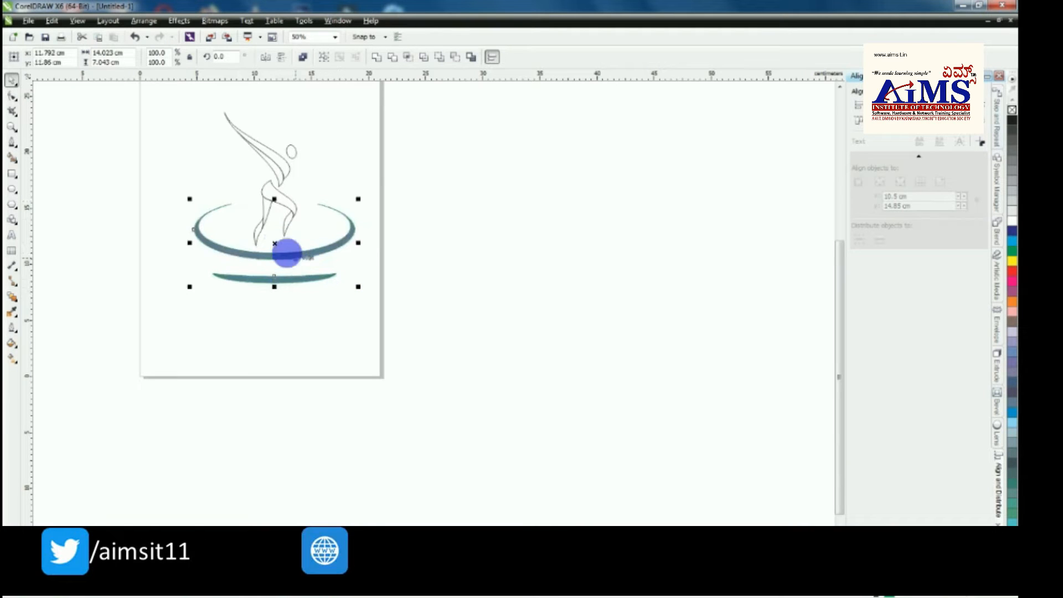
Step: Tilt the ring and crescent 19.5 degrees counterclockwise and enlarge them to about 14.65 by 10 cm around the figure's feet
{"action": "left_click", "coordinate": [275, 243]}
{"action": "left_click_drag", "start_coordinate": [358, 287], "coordinate": [375, 266]}
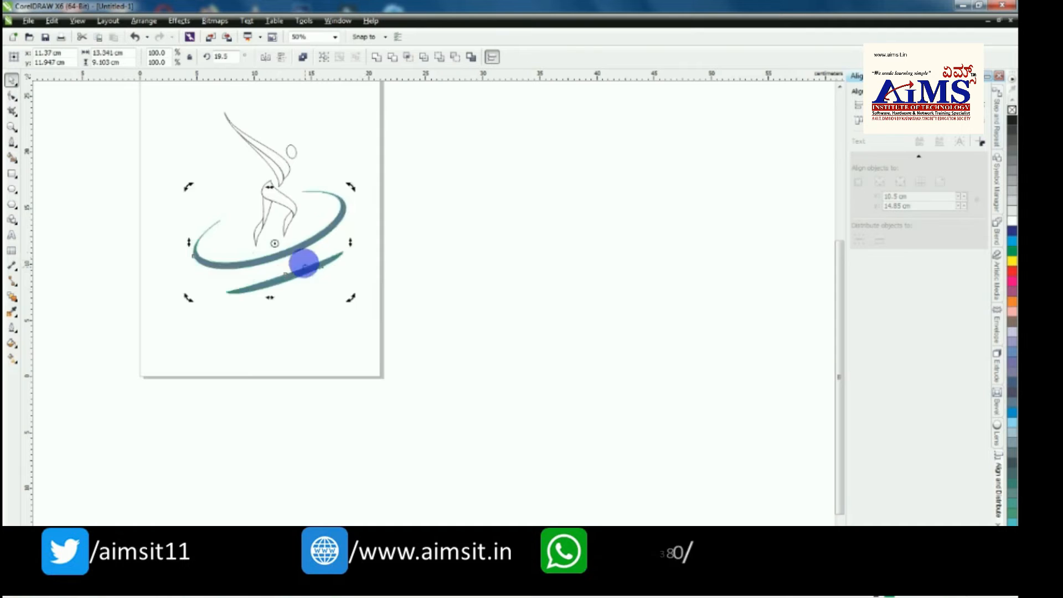
{"action": "left_click", "coordinate": [276, 248]}
{"action": "mouse_move", "coordinate": [269, 242]}
{"action": "left_mouse_down"}
{"action": "mouse_move", "coordinate": [268, 231]}
{"action": "mouse_move", "coordinate": [275, 239]}
{"action": "left_mouse_up"}
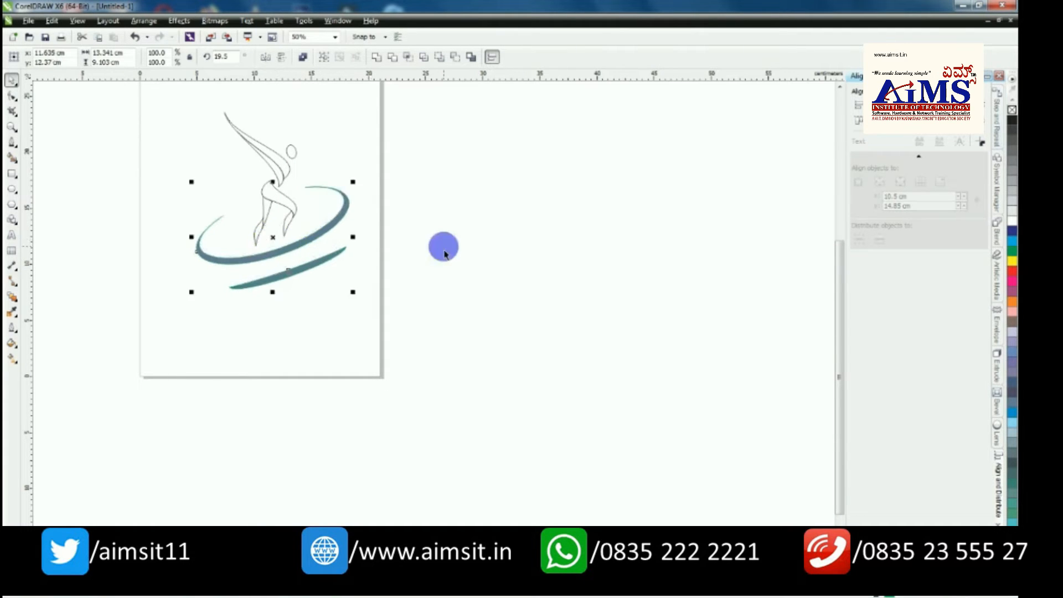
{"action": "left_click_drag", "start_coordinate": [353, 181], "coordinate": [391, 187]}
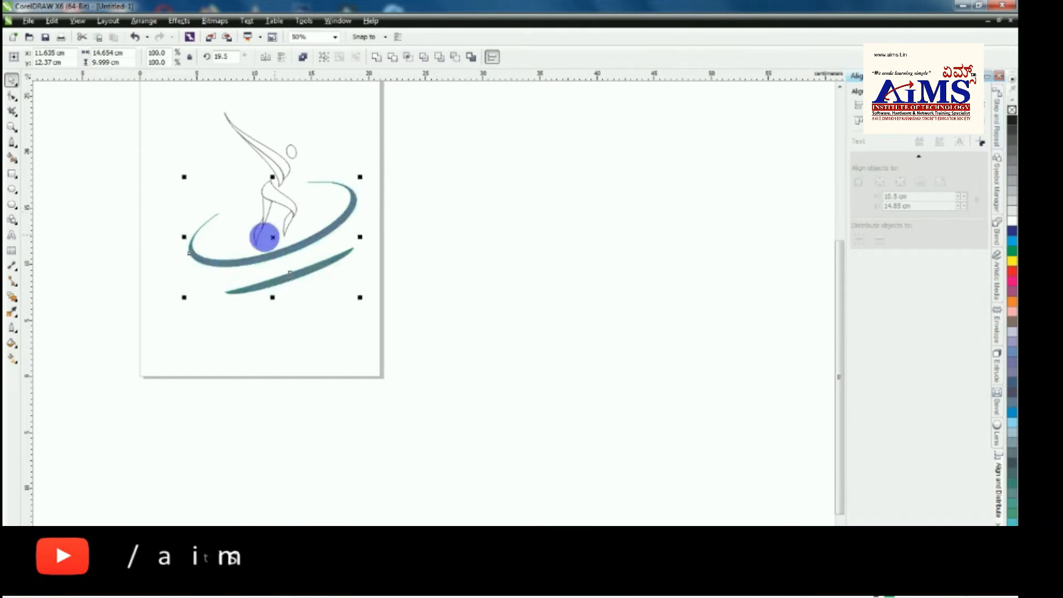
Step: Try moving the tilted ring and crescent slightly higher around the figure, and undo the move
{"action": "left_click_drag", "start_coordinate": [271, 235], "coordinate": [277, 238]}
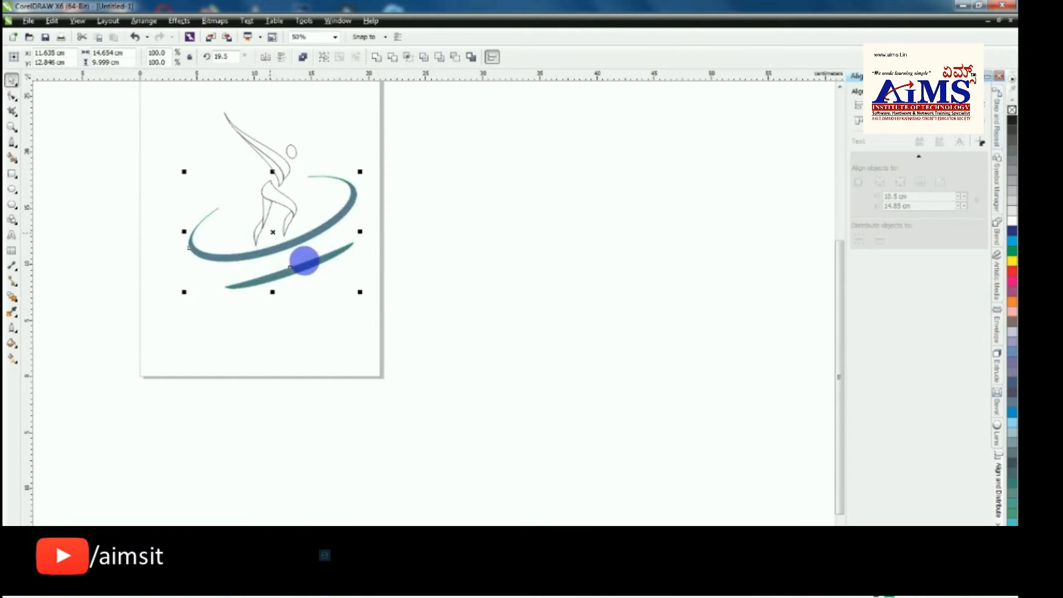
{"action": "left_click", "coordinate": [433, 270]}
{"action": "scroll", "coordinate": [430, 292], "scroll_direction": "down", "scroll_amount": 2}
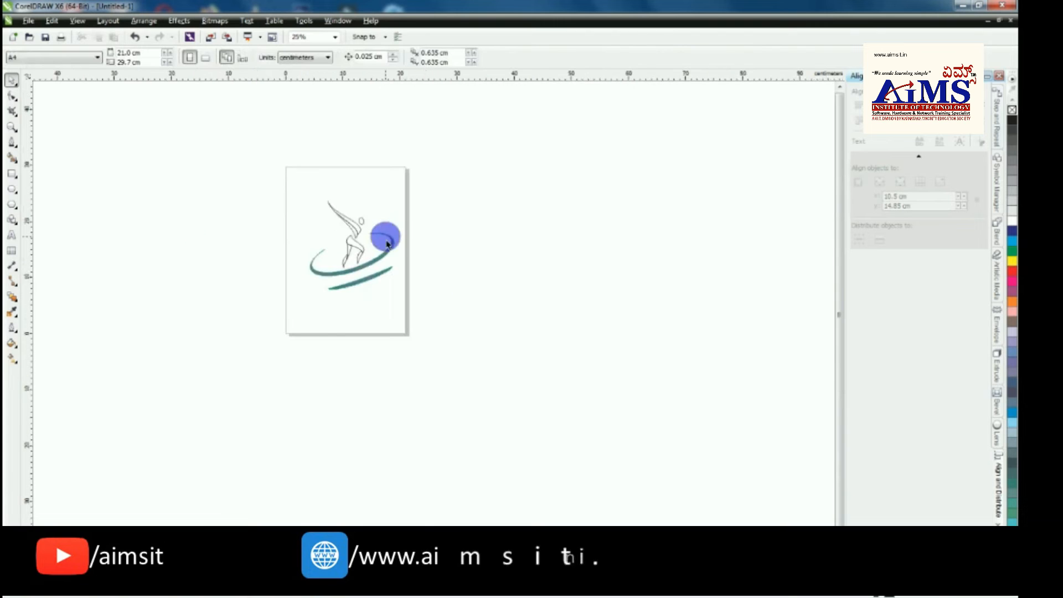
{"action": "scroll", "coordinate": [387, 235], "scroll_direction": "up", "scroll_amount": 2}
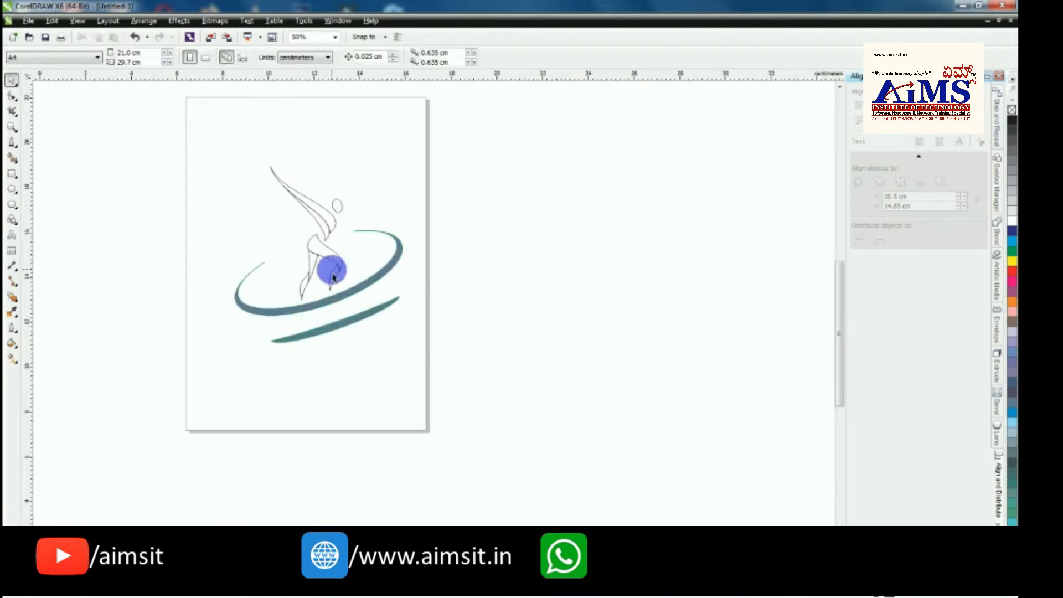
{"action": "scroll", "coordinate": [332, 271], "scroll_direction": "up", "scroll_amount": 2}
{"action": "key", "text": "ctrl+z"}
{"action": "key", "text": "ctrl+z"}
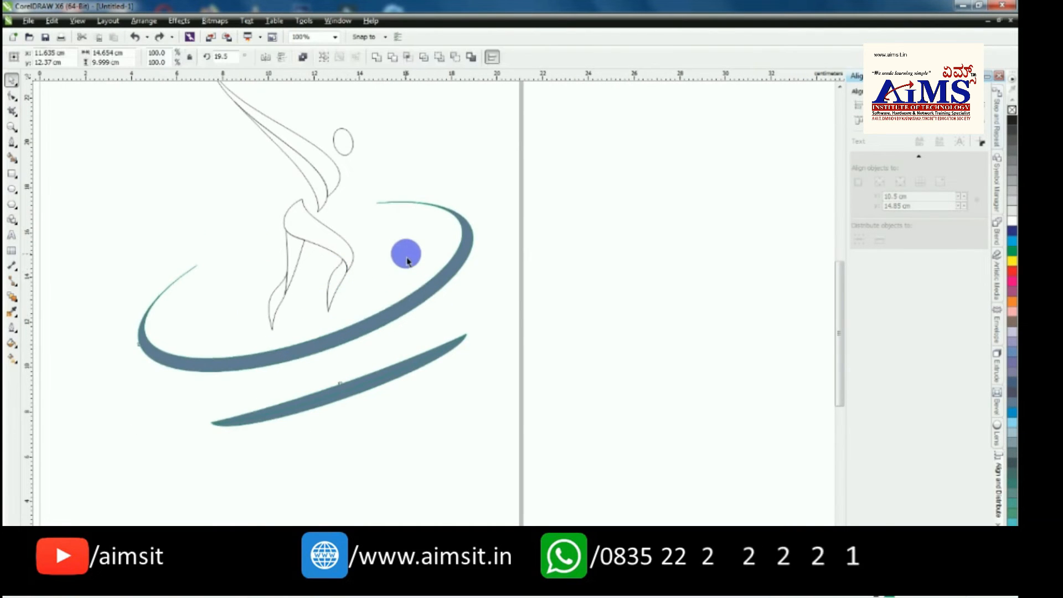
Step: Shrink the ring and crescent together to about 12.33 by 8.41 cm and shift them slightly up and right around the figure's feet
{"action": "left_click_drag", "start_coordinate": [462, 208], "coordinate": [449, 212]}
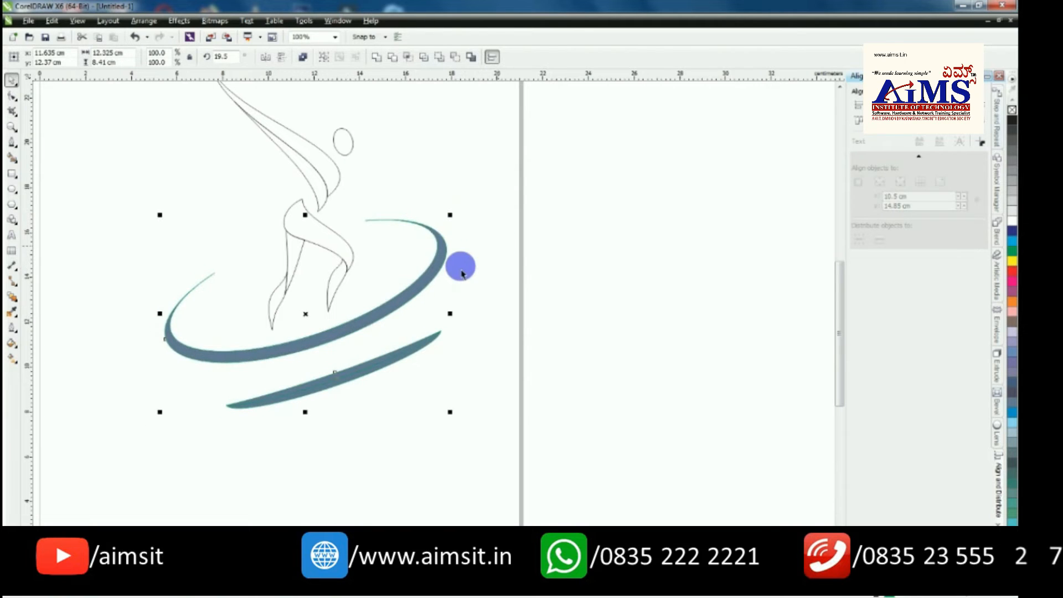
{"action": "left_click_drag", "start_coordinate": [429, 275], "coordinate": [440, 272]}
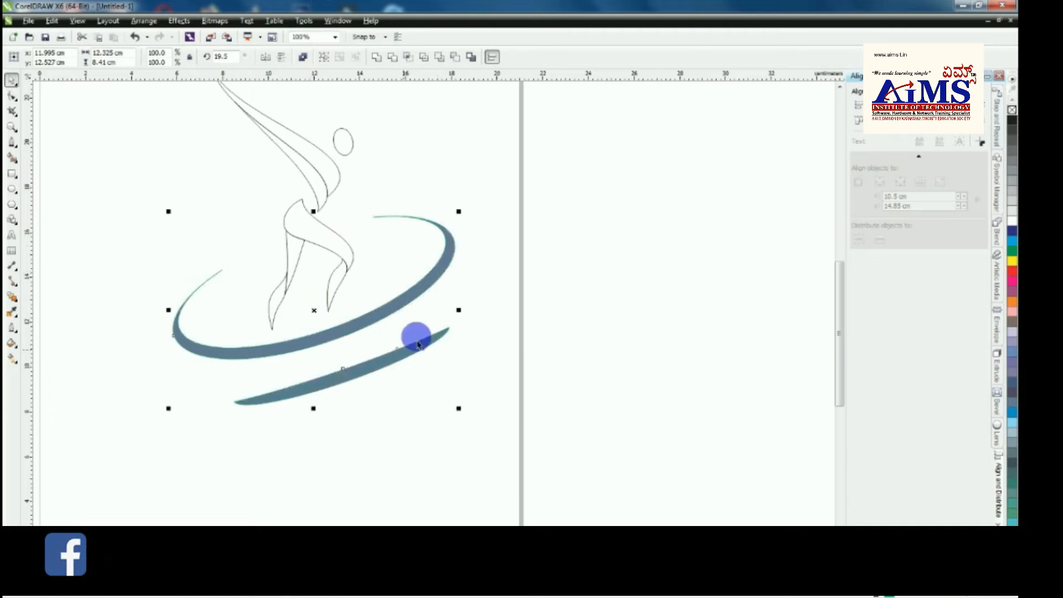
{"action": "scroll", "coordinate": [470, 308], "scroll_direction": "up", "scroll_amount": 1}
{"action": "key", "text": "shift+F4"}
{"action": "left_click", "coordinate": [621, 301]}
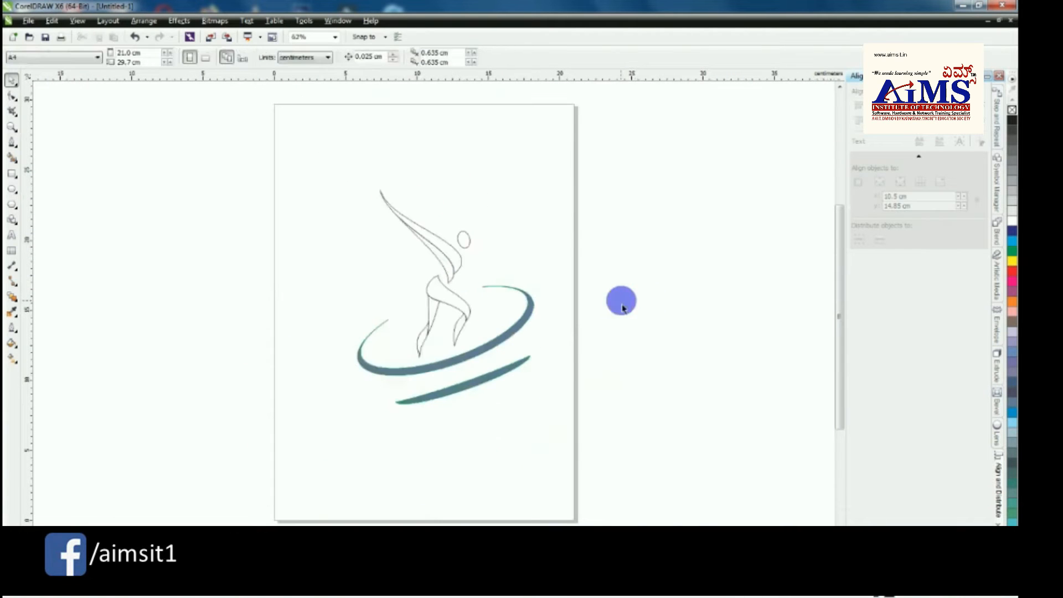
Step: Move the two-part crescent slightly upward, closer to the underside of the ring
{"action": "key", "text": "Tab"}
{"action": "scroll", "coordinate": [453, 423], "scroll_direction": "up", "scroll_amount": 3}
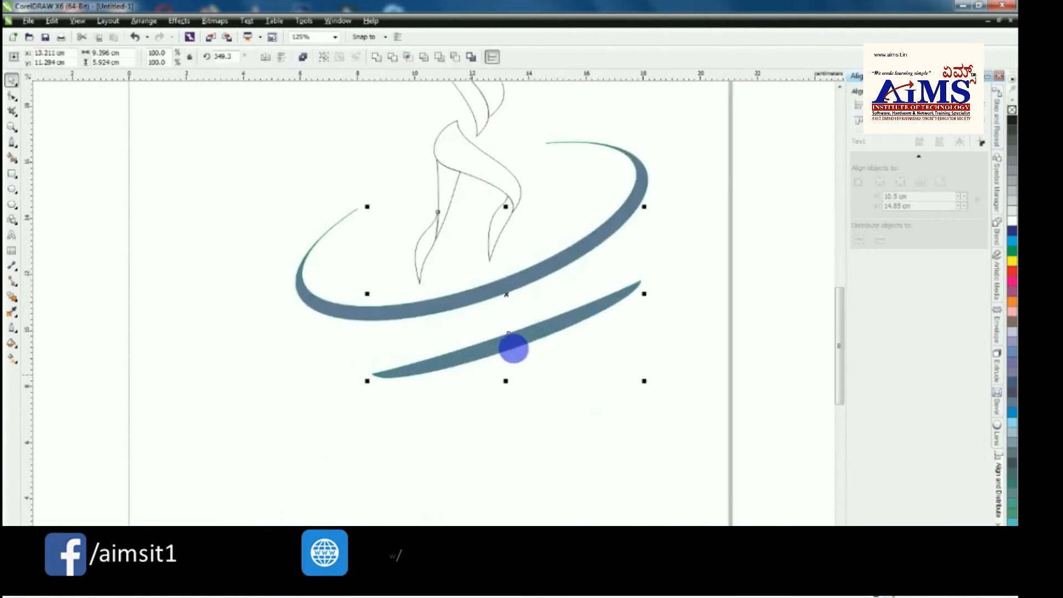
{"action": "left_click", "coordinate": [308, 385]}
{"action": "left_click_drag", "start_coordinate": [695, 254], "coordinate": [329, 454]}
{"action": "left_click_drag", "start_coordinate": [506, 322], "coordinate": [504, 314]}
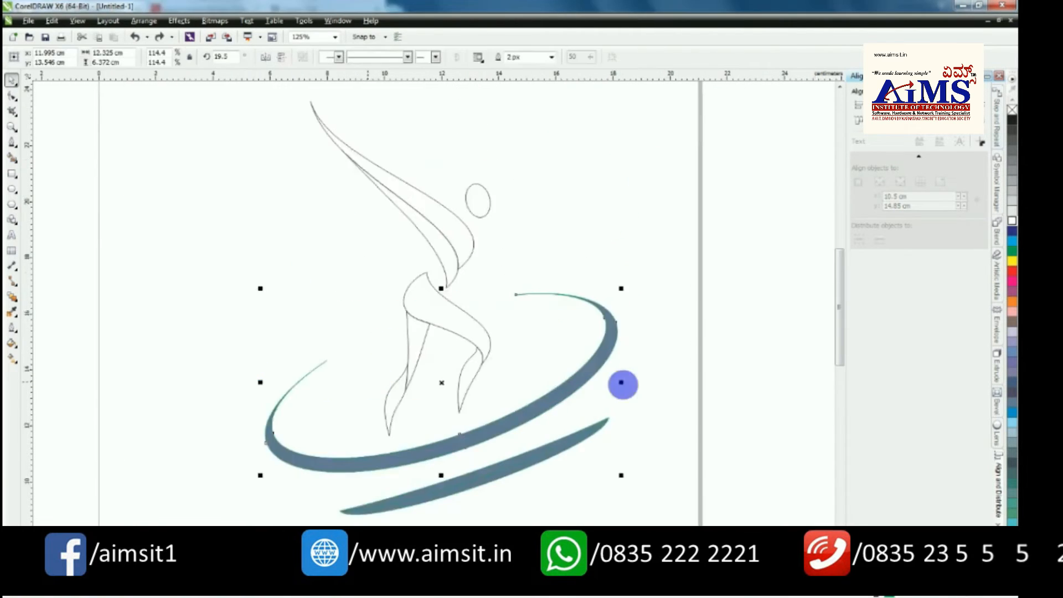
Step: Fill the ring blue without an outline and apply a linear fountain fill from blue to cyan
{"action": "left_click", "coordinate": [1013, 232]}
{"action": "right_click", "coordinate": [1013, 110]}
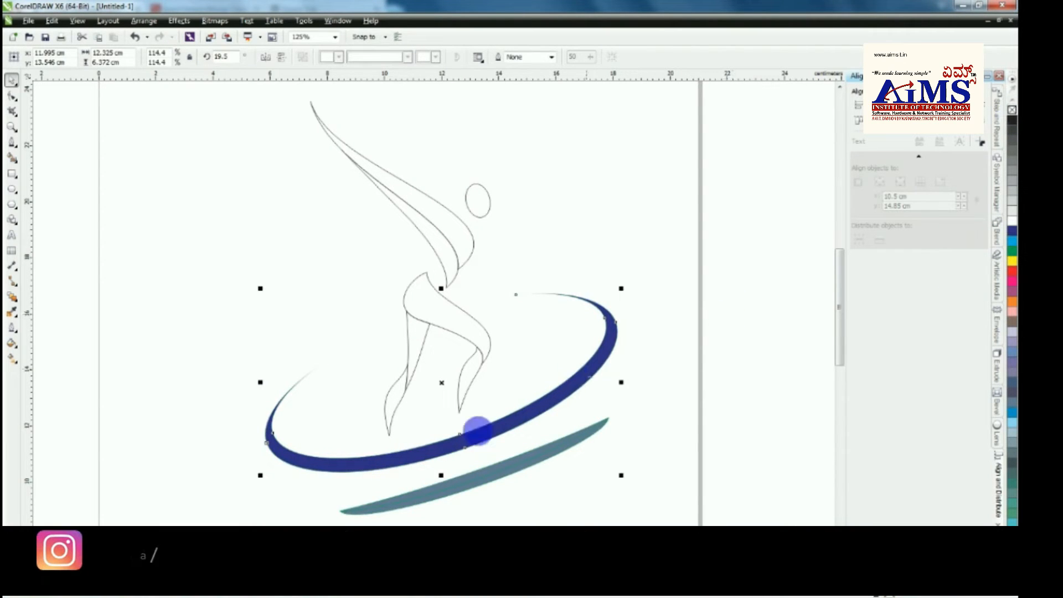
{"action": "left_click", "coordinate": [12, 358]}
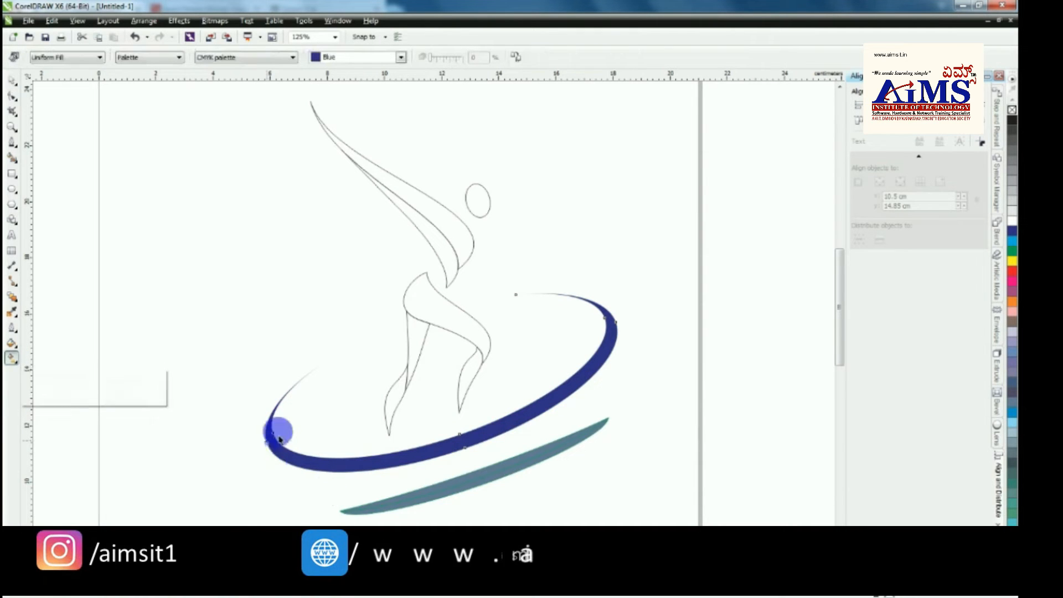
{"action": "left_click_drag", "start_coordinate": [267, 445], "coordinate": [468, 446]}
{"action": "left_click", "coordinate": [1012, 241]}
{"action": "left_click_drag", "start_coordinate": [440, 301], "coordinate": [431, 338]}
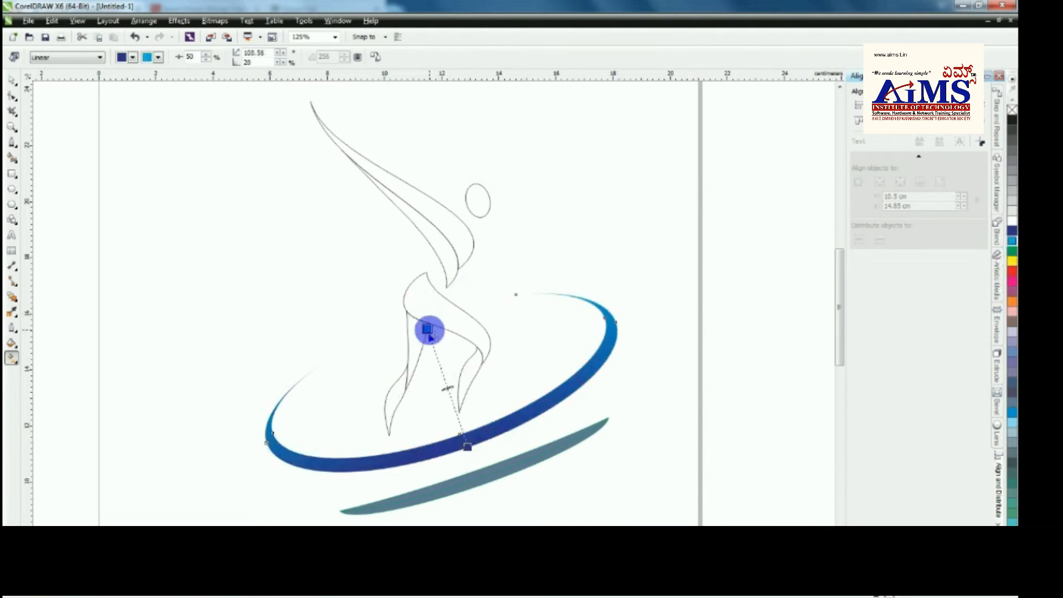
{"action": "left_click_drag", "start_coordinate": [468, 447], "coordinate": [474, 465]}
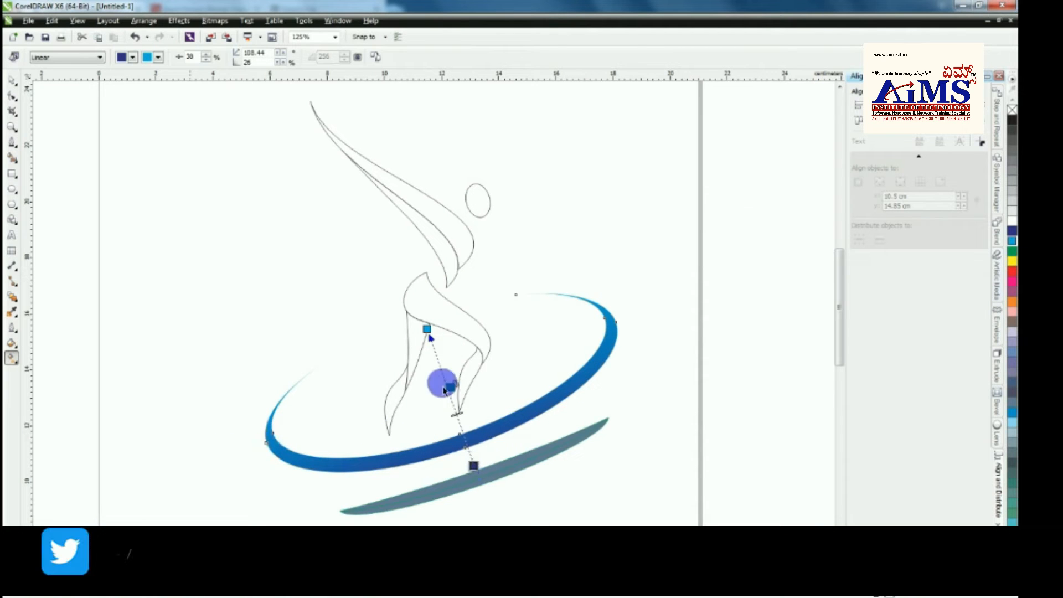
Step: Stretch the ring's linear fill across its width from cyan to dark blue, without the green middle colour
{"action": "left_click_drag", "start_coordinate": [427, 329], "coordinate": [335, 363]}
{"action": "left_click_drag", "start_coordinate": [473, 466], "coordinate": [657, 363]}
{"action": "left_click_drag", "start_coordinate": [335, 363], "coordinate": [257, 405]}
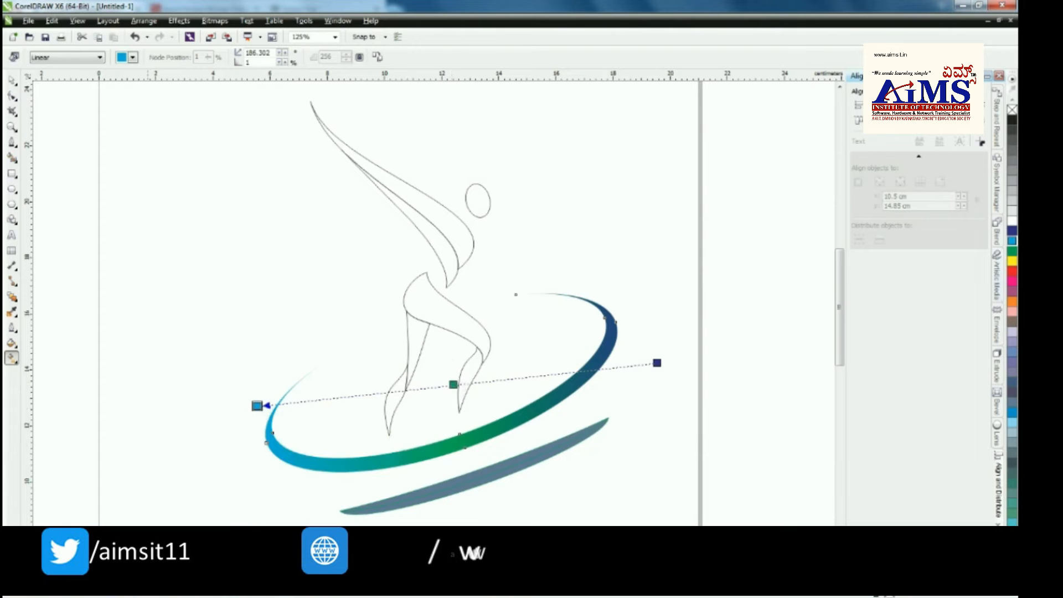
{"action": "left_click", "coordinate": [453, 384]}
{"action": "left_click_drag", "start_coordinate": [653, 363], "coordinate": [651, 294]}
{"action": "left_click_drag", "start_coordinate": [453, 350], "coordinate": [524, 330]}
{"action": "left_click_drag", "start_coordinate": [257, 405], "coordinate": [259, 498]}
{"action": "left_click_drag", "start_coordinate": [650, 294], "coordinate": [528, 292]}
{"action": "left_click_drag", "start_coordinate": [261, 500], "coordinate": [422, 488]}
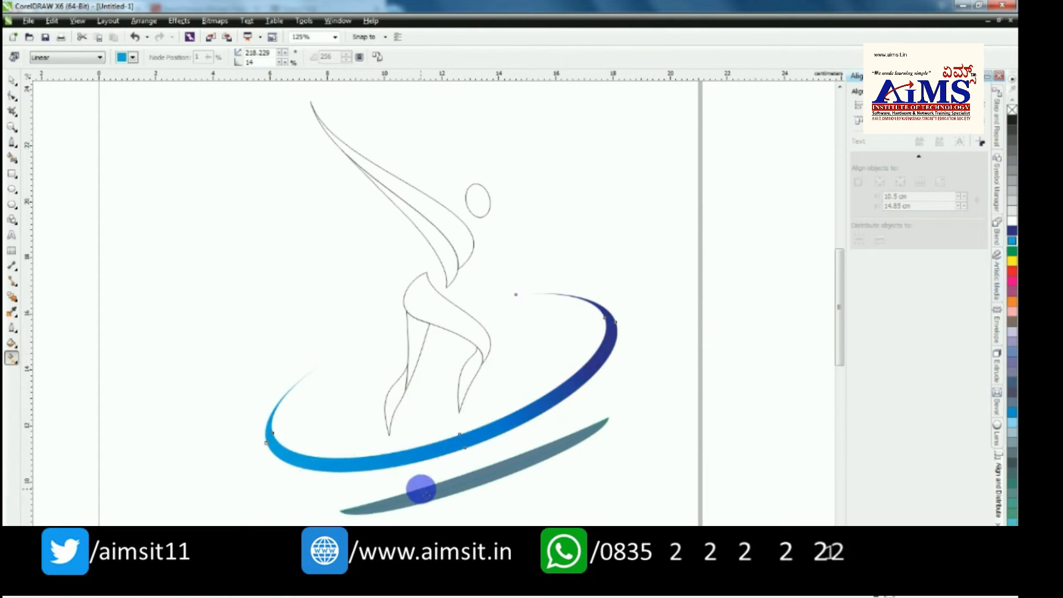
Step: Reorient the ring's linear fill so its left end is dark blue and its right side cyan
{"action": "left_click_drag", "start_coordinate": [529, 293], "coordinate": [395, 292]}
{"action": "left_click_drag", "start_coordinate": [422, 488], "coordinate": [490, 475]}
{"action": "left_click_drag", "start_coordinate": [448, 390], "coordinate": [463, 405]}
{"action": "left_click_drag", "start_coordinate": [396, 292], "coordinate": [422, 307]}
{"action": "left_click_drag", "start_coordinate": [464, 413], "coordinate": [482, 448]}
{"action": "left_click_drag", "start_coordinate": [422, 307], "coordinate": [430, 332]}
{"action": "left_click_drag", "start_coordinate": [482, 450], "coordinate": [523, 452]}
{"action": "left_click_drag", "start_coordinate": [479, 395], "coordinate": [489, 410]}
{"action": "left_click_drag", "start_coordinate": [522, 452], "coordinate": [504, 449]}
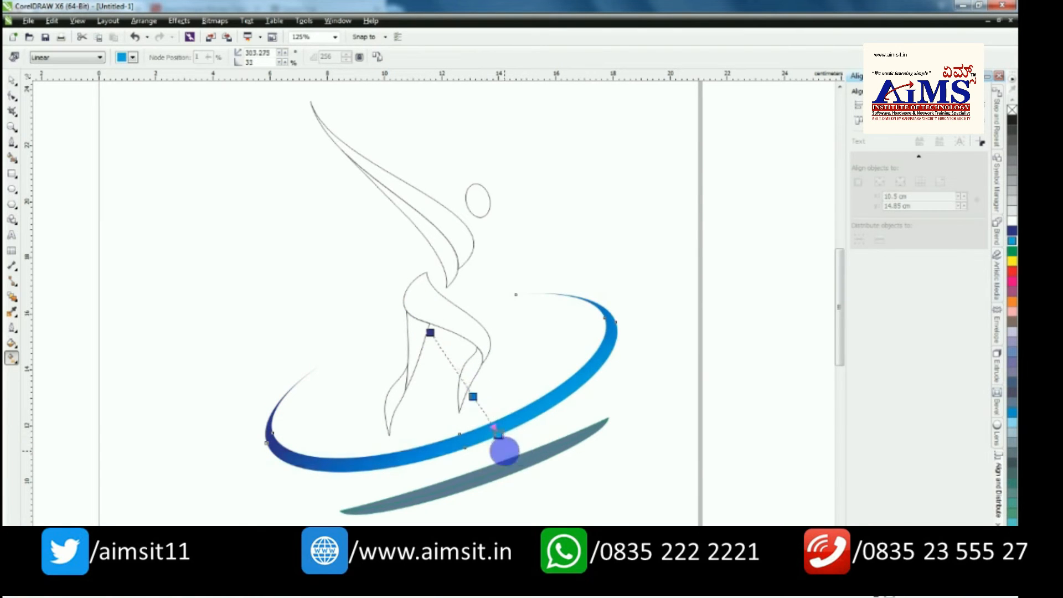
{"action": "left_click_drag", "start_coordinate": [473, 397], "coordinate": [483, 414]}
{"action": "left_click", "coordinate": [597, 445]}
Step: Fill the crescent's upper part cyan and its lower part dark blue
{"action": "scroll", "coordinate": [598, 445], "scroll_direction": "down", "scroll_amount": 1}
{"action": "scroll", "coordinate": [614, 487], "scroll_direction": "up", "scroll_amount": 1}
{"action": "left_click", "coordinate": [11, 80]}
{"action": "left_click", "coordinate": [199, 219]}
{"action": "left_click", "coordinate": [460, 427]}
{"action": "left_click", "coordinate": [1012, 240]}
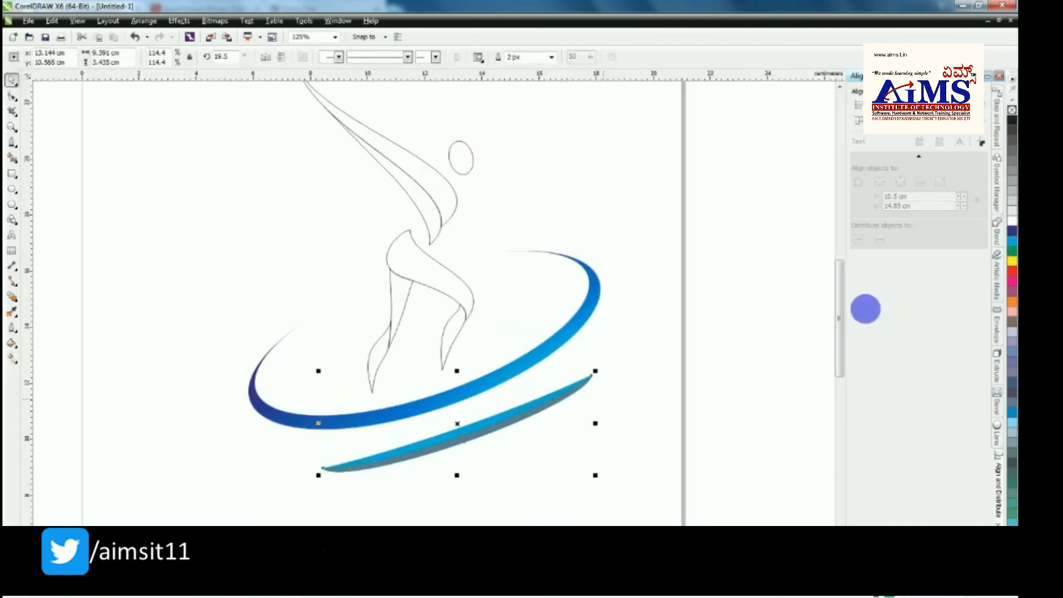
{"action": "left_click", "coordinate": [1011, 231]}
{"action": "left_click", "coordinate": [713, 325]}
Step: Apply linear blue and cyan fountain fills to the two parts of the crescent
{"action": "scroll", "coordinate": [712, 325], "scroll_direction": "down", "scroll_amount": 1}
{"action": "scroll", "coordinate": [634, 420], "scroll_direction": "up", "scroll_amount": 2}
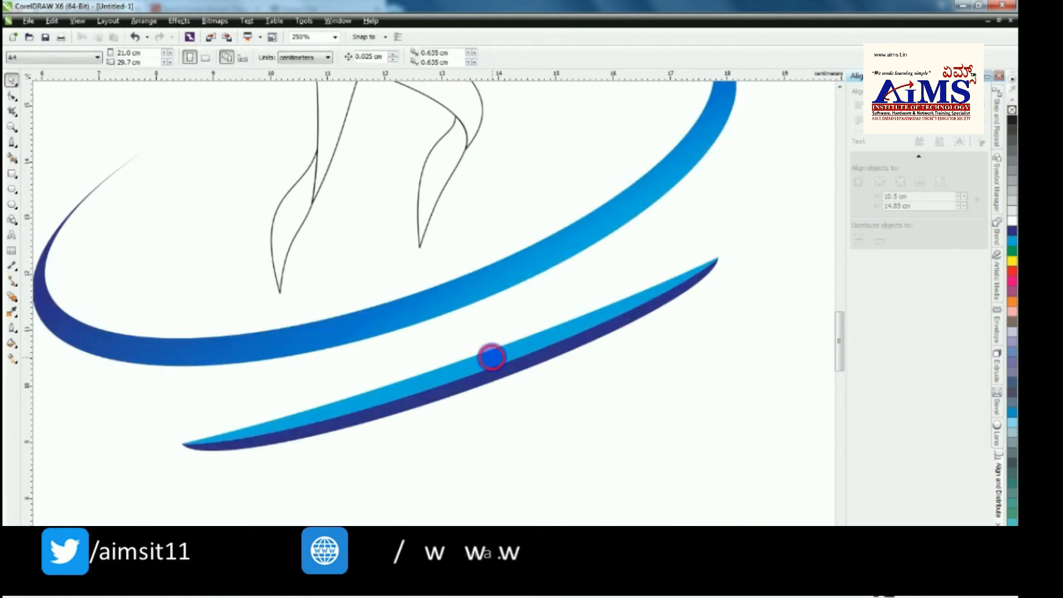
{"action": "key", "text": "g"}
{"action": "left_click_drag", "start_coordinate": [447, 368], "coordinate": [456, 392]}
{"action": "scroll", "coordinate": [456, 392], "scroll_direction": "up", "scroll_amount": 1}
{"action": "left_click_drag", "start_coordinate": [468, 353], "coordinate": [491, 420]}
{"action": "left_click_drag", "start_coordinate": [484, 374], "coordinate": [468, 359]}
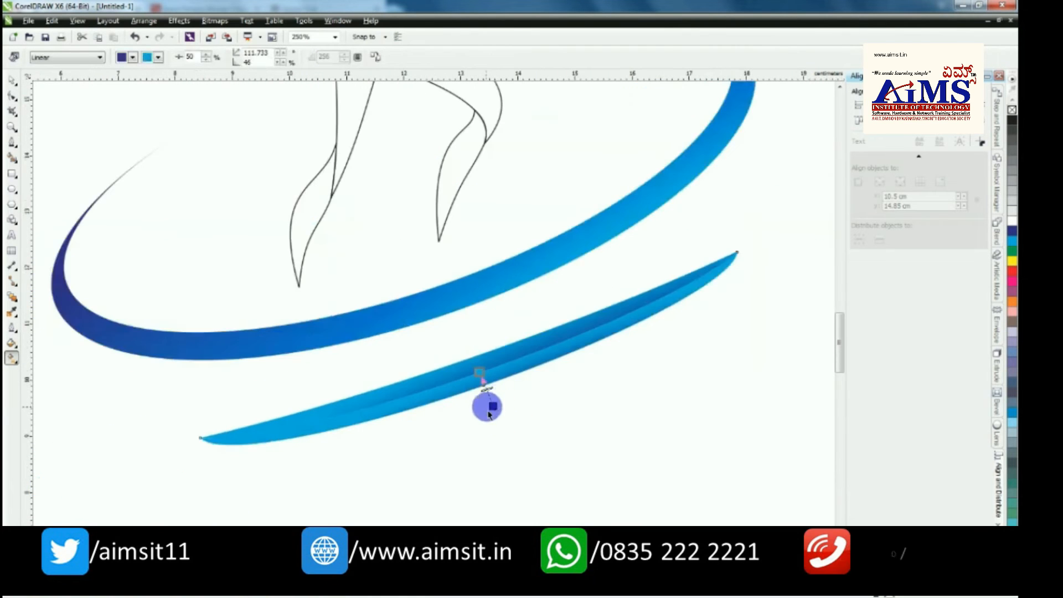
{"action": "mouse_move", "coordinate": [488, 408]}
{"action": "left_mouse_down"}
{"action": "mouse_move", "coordinate": [460, 413]}
{"action": "mouse_move", "coordinate": [485, 422]}
{"action": "left_mouse_up"}
Step: Angle the fountain fill of the crescent's upper part diagonally, from cyan on the left to dark blue on the right
{"action": "left_click", "coordinate": [568, 339]}
{"action": "left_click_drag", "start_coordinate": [467, 359], "coordinate": [501, 403]}
{"action": "left_click_drag", "start_coordinate": [451, 359], "coordinate": [386, 364]}
{"action": "left_click_drag", "start_coordinate": [507, 403], "coordinate": [545, 412]}
{"action": "left_click_drag", "start_coordinate": [467, 389], "coordinate": [479, 393]}
{"action": "left_click_drag", "start_coordinate": [546, 412], "coordinate": [544, 427]}
{"action": "left_click_drag", "start_coordinate": [385, 364], "coordinate": [393, 351]}
{"action": "left_click_drag", "start_coordinate": [544, 426], "coordinate": [517, 448]}
{"action": "left_click_drag", "start_coordinate": [393, 352], "coordinate": [425, 331]}
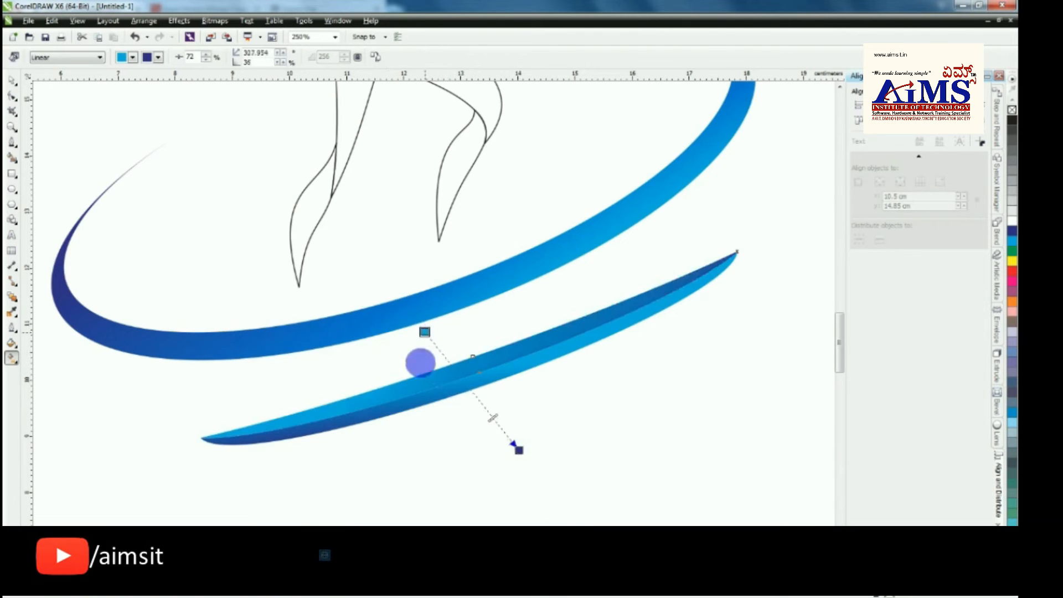
{"action": "left_click", "coordinate": [429, 449]}
Step: Draw a rectangle about 21 by 21.68 cm across the full page width, enclosing the figure and swooshes
{"action": "key", "text": "F4"}
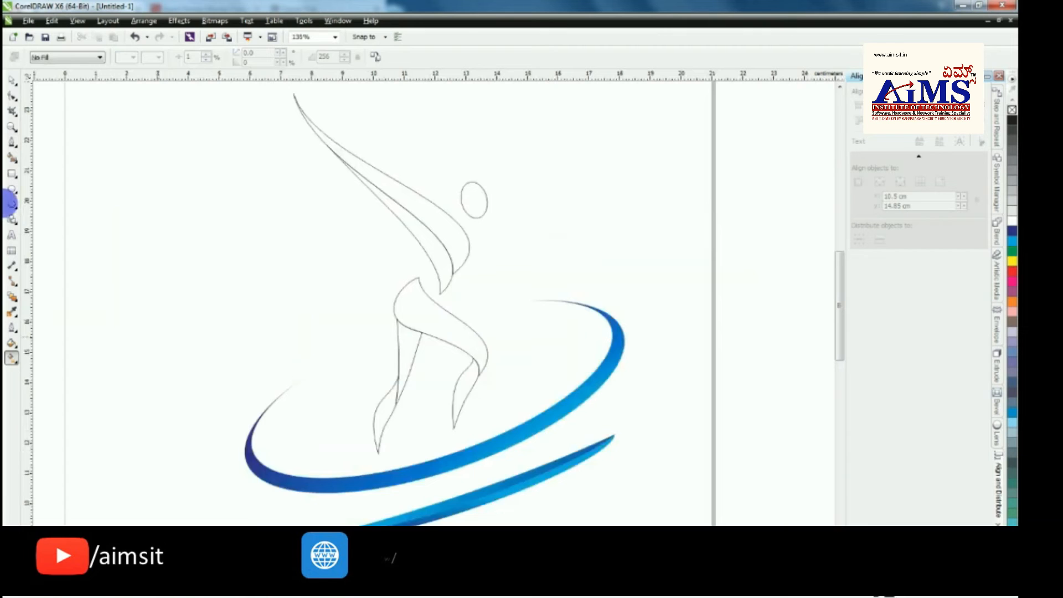
{"action": "left_click", "coordinate": [11, 81]}
{"action": "key", "text": "shift+F4"}
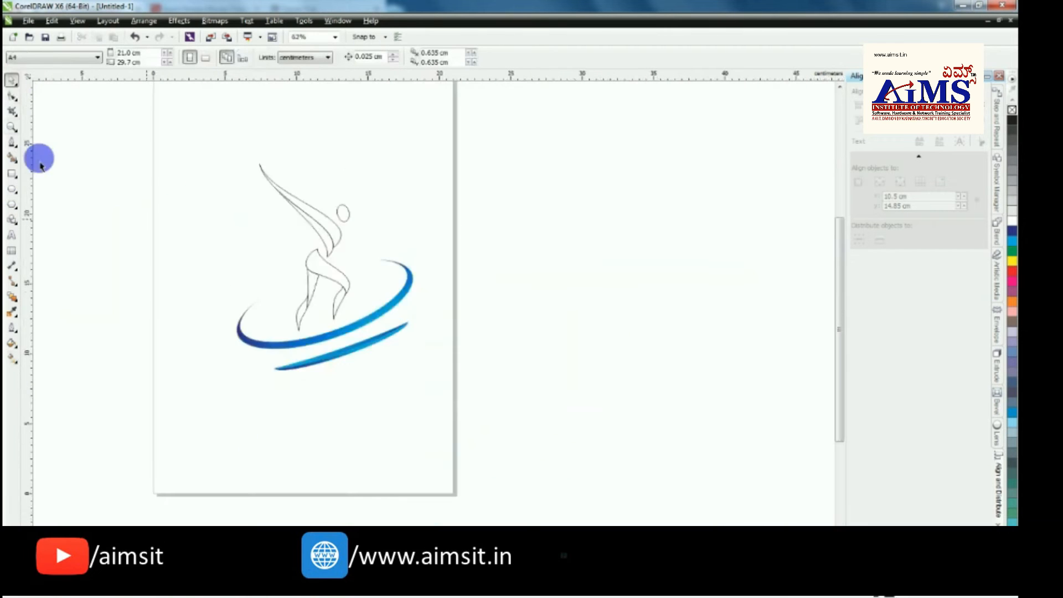
{"action": "left_click", "coordinate": [12, 173]}
{"action": "left_click_drag", "start_coordinate": [185, 185], "coordinate": [454, 429]}
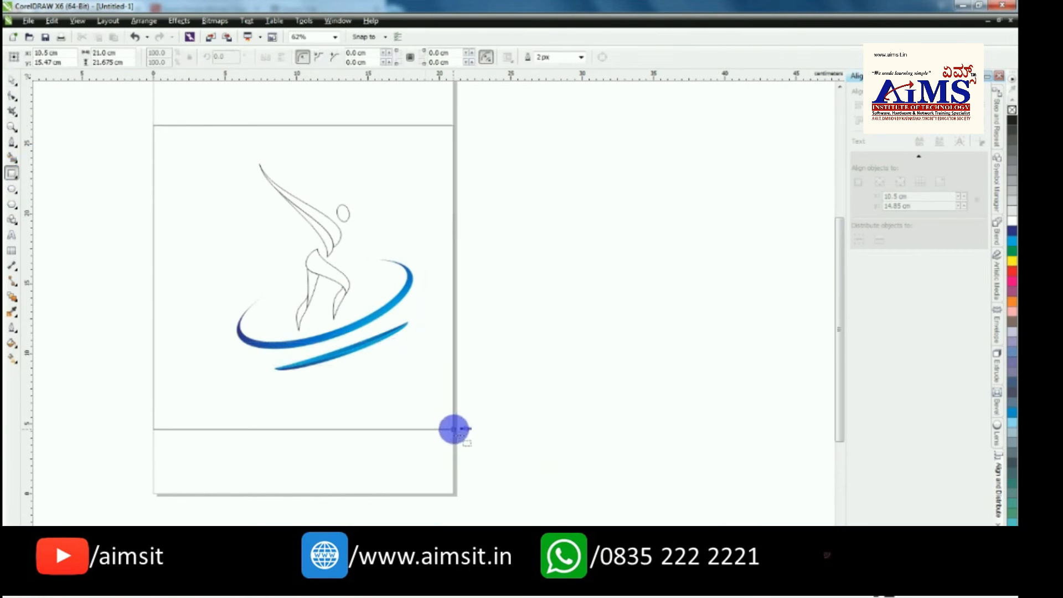
{"action": "left_click", "coordinate": [11, 80]}
{"action": "left_click", "coordinate": [133, 242]}
{"action": "key", "text": "F4"}
{"action": "left_click", "coordinate": [140, 293]}
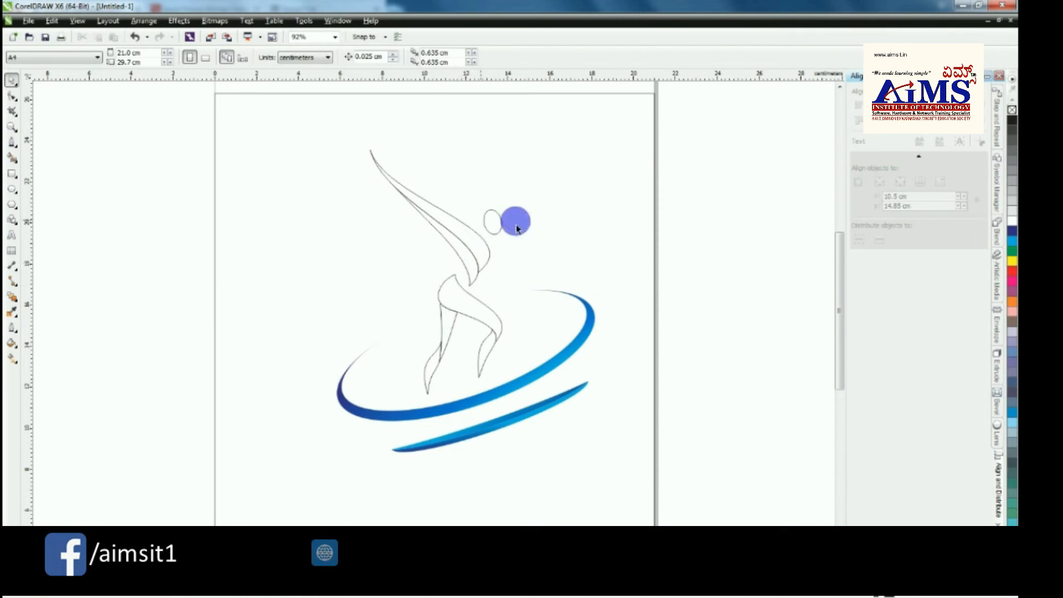
Step: Send the large rectangle to the back of the page and lock it
{"action": "left_click", "coordinate": [494, 222]}
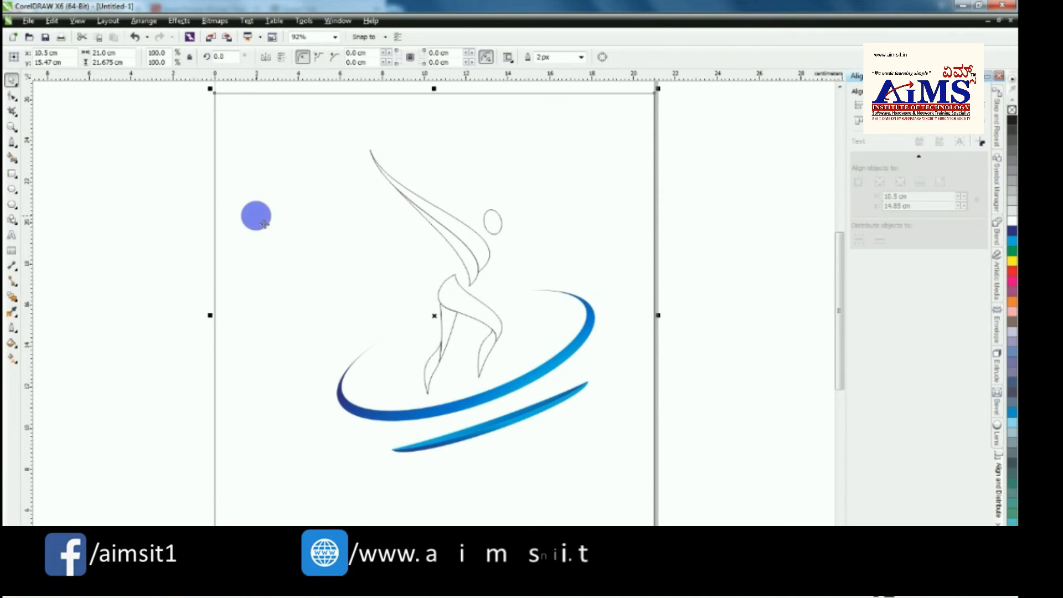
{"action": "right_click", "coordinate": [256, 216]}
{"action": "mouse_move", "coordinate": [383, 398]}
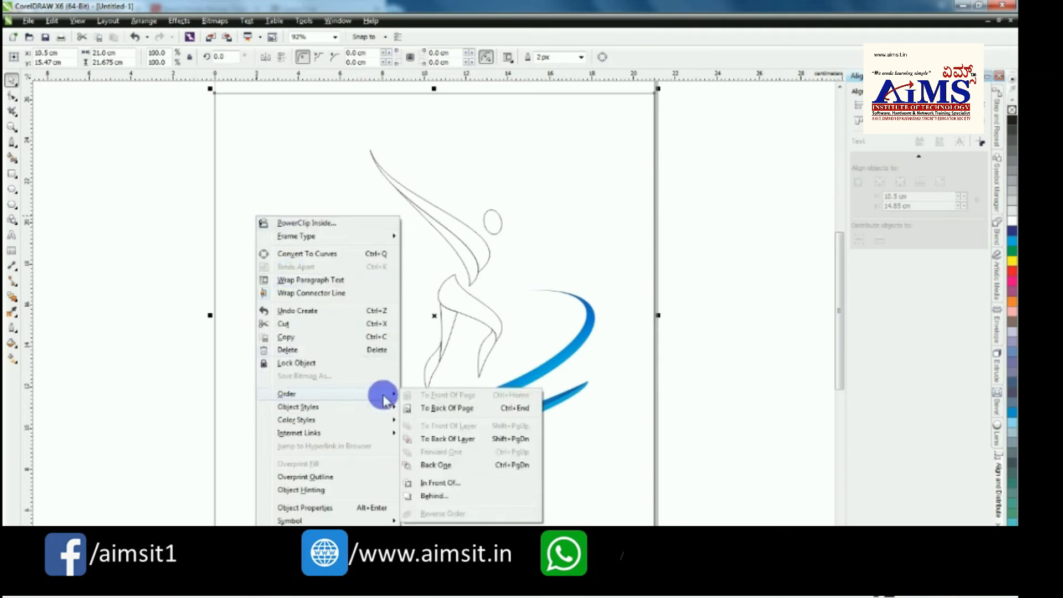
{"action": "left_click", "coordinate": [437, 408]}
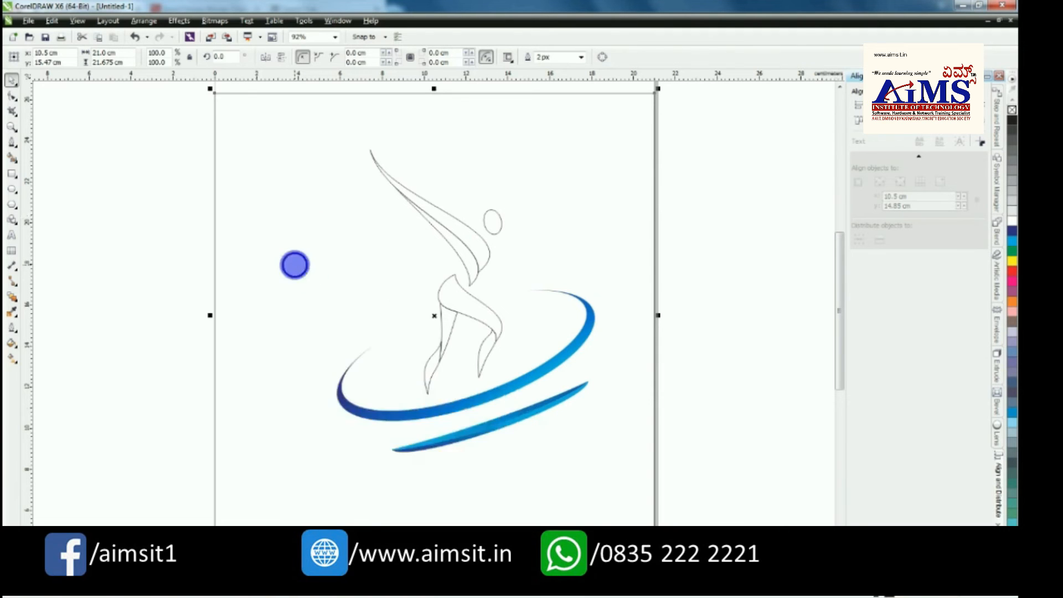
{"action": "right_click", "coordinate": [294, 265]}
{"action": "left_click", "coordinate": [345, 414]}
{"action": "left_click", "coordinate": [240, 356]}
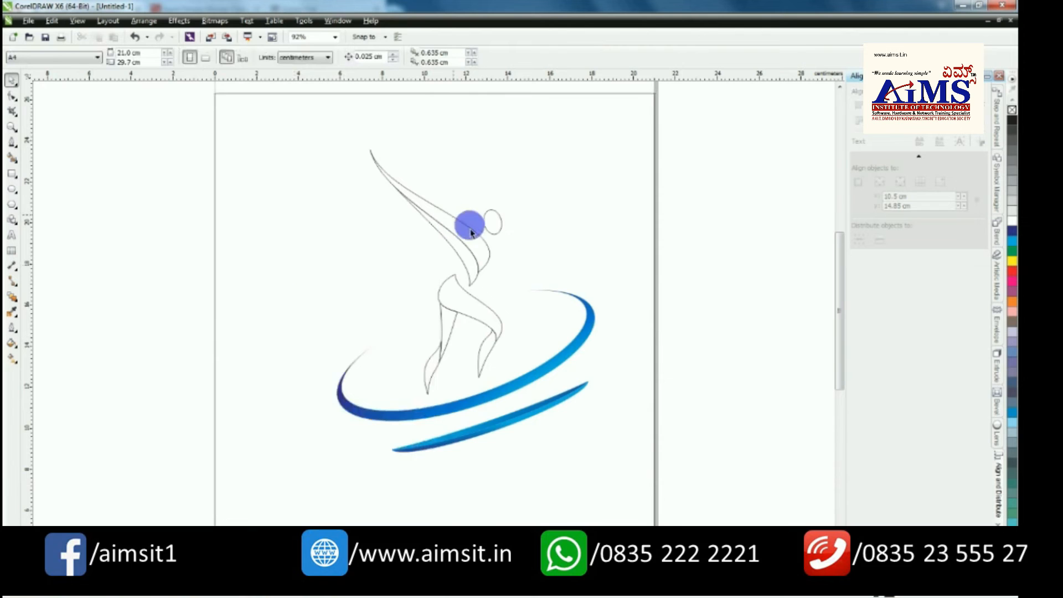
Step: Fill the figure's head ellipse red
{"action": "scroll", "coordinate": [506, 164], "scroll_direction": "up", "scroll_amount": 2}
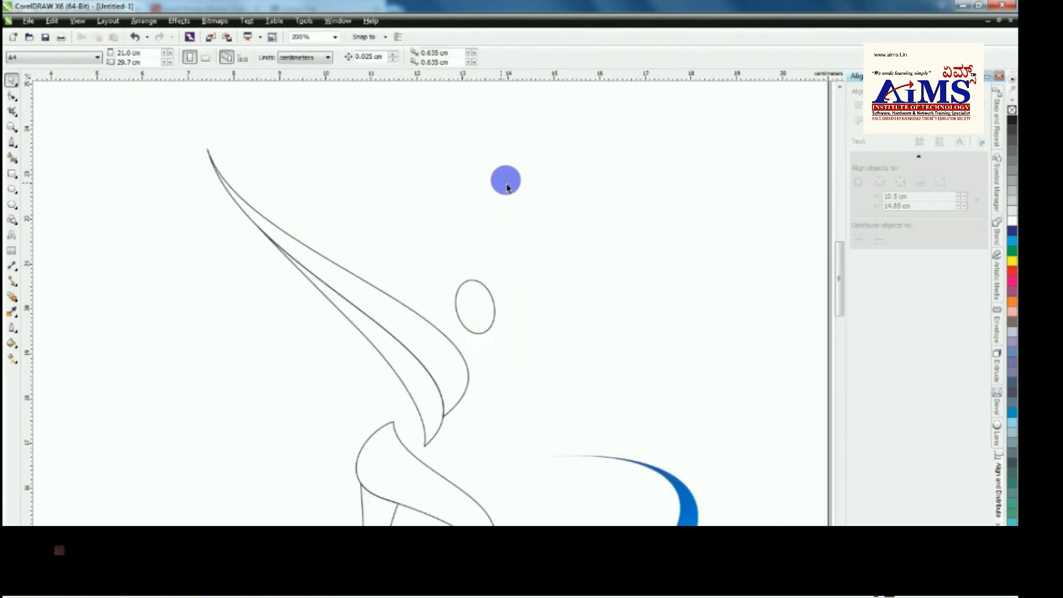
{"action": "left_click", "coordinate": [493, 316]}
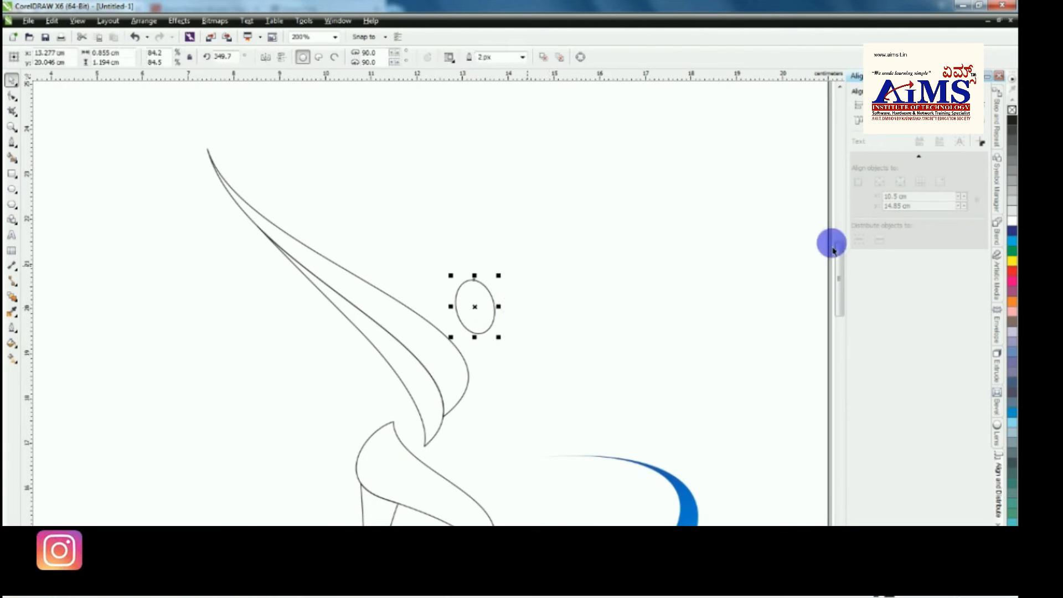
{"action": "left_click", "coordinate": [1012, 272]}
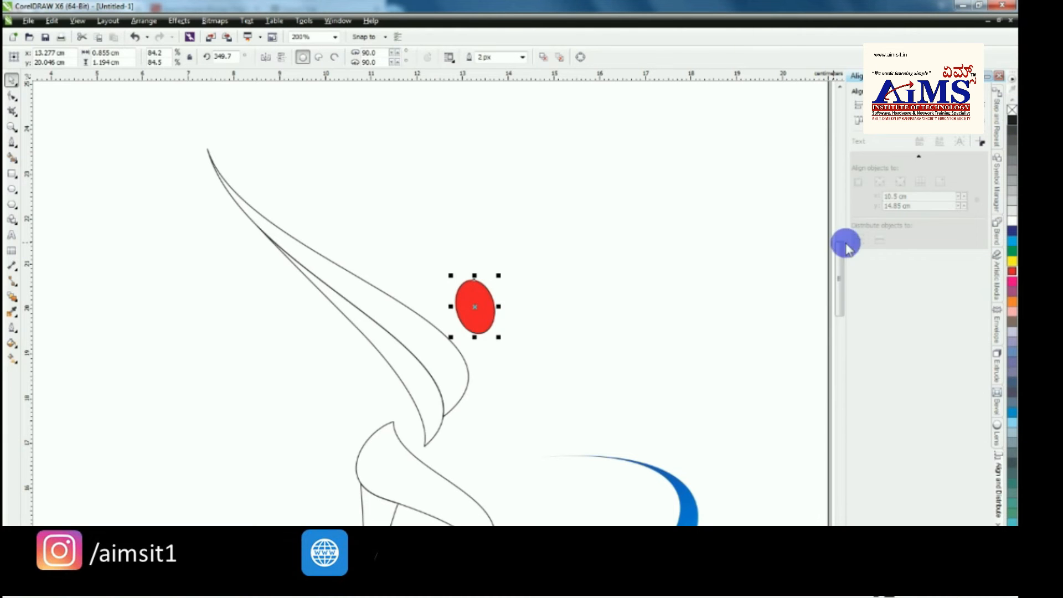
{"action": "left_click", "coordinate": [730, 299]}
Step: Fill the figure's lower arm curve cyan and the upper arm curve dark blue with a white outline
{"action": "scroll", "coordinate": [713, 279], "scroll_direction": "down", "scroll_amount": 1}
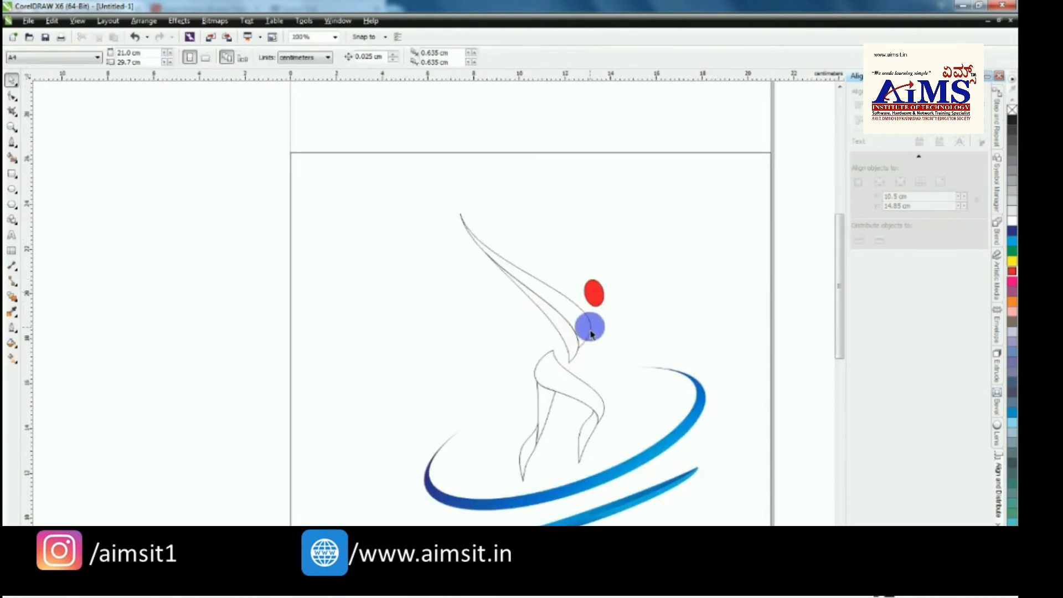
{"action": "left_click", "coordinate": [590, 332]}
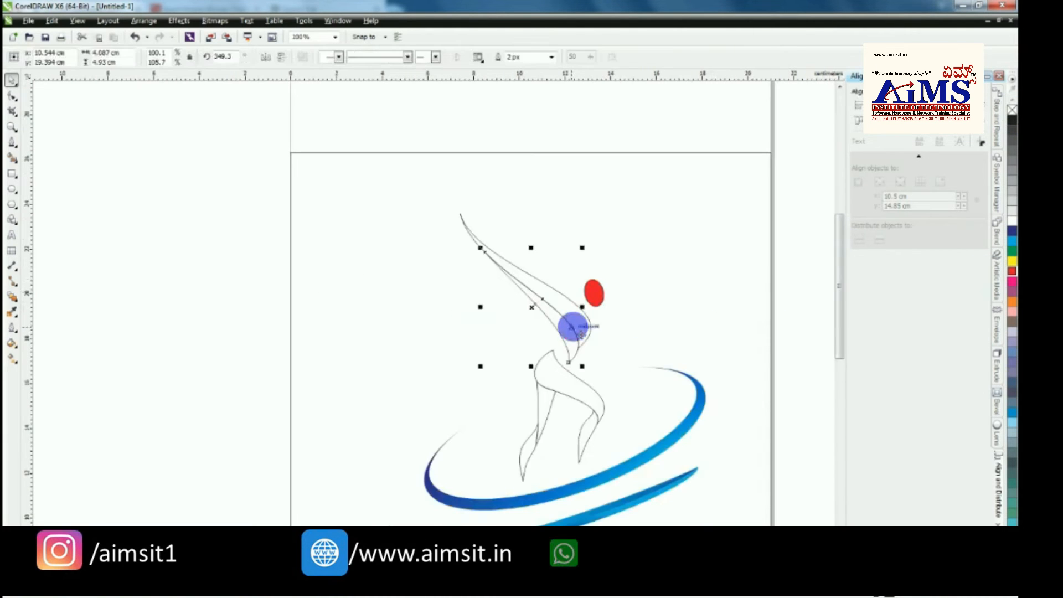
{"action": "left_click", "coordinate": [1011, 241]}
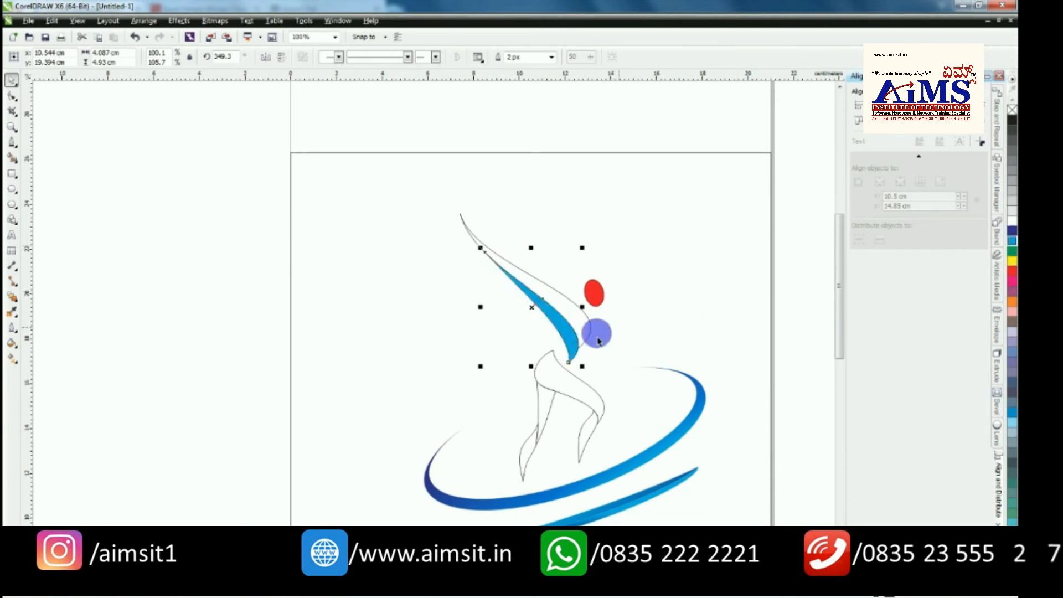
{"action": "left_click", "coordinate": [593, 343]}
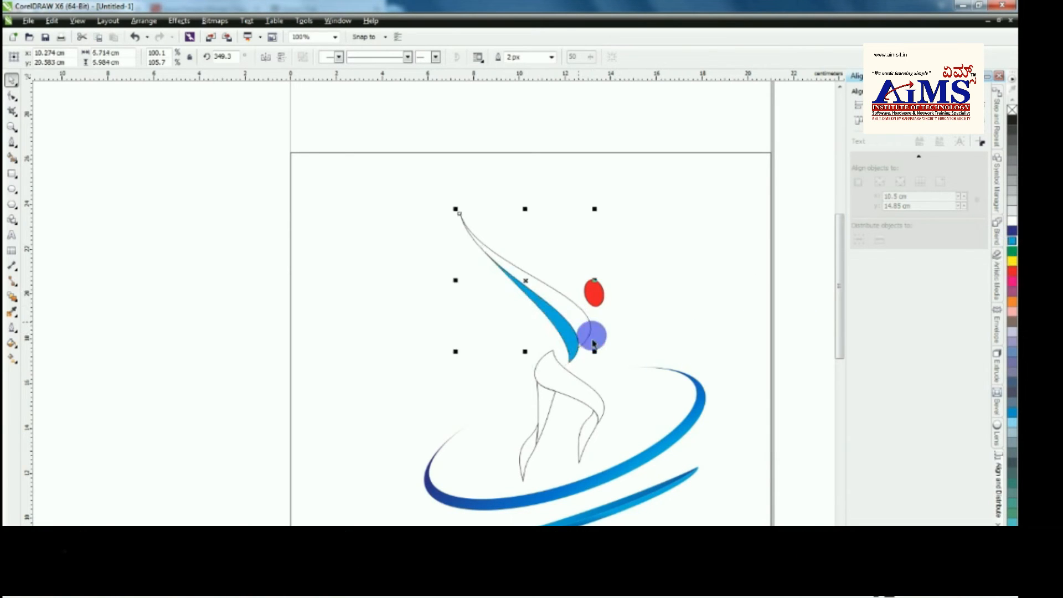
{"action": "left_click", "coordinate": [1011, 232]}
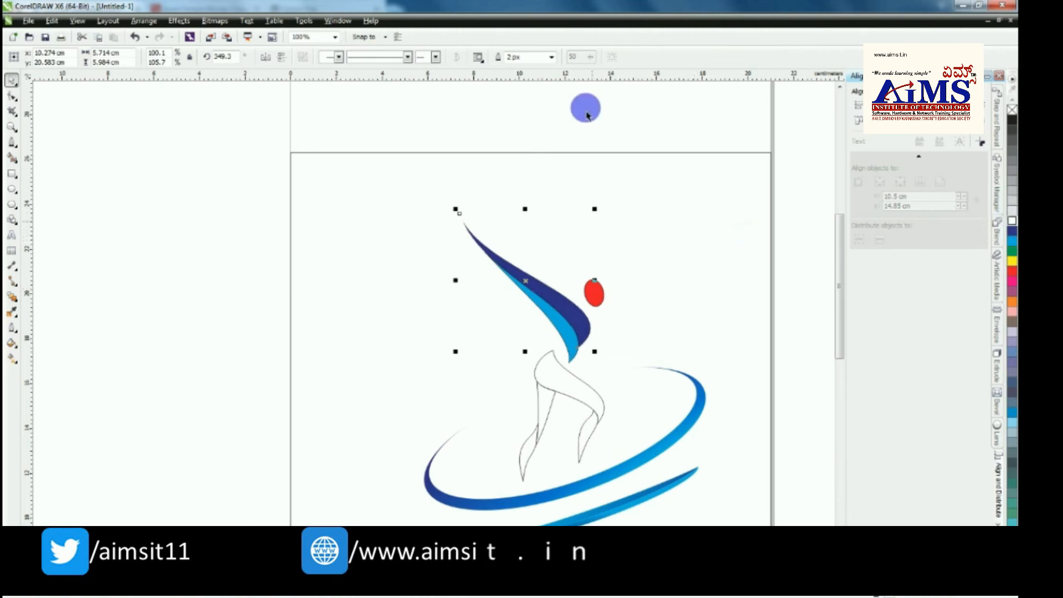
Step: Set the outline width of the dark blue upper arm curve and the cyan lower arm curve to 10 px
{"action": "left_click", "coordinate": [551, 57]}
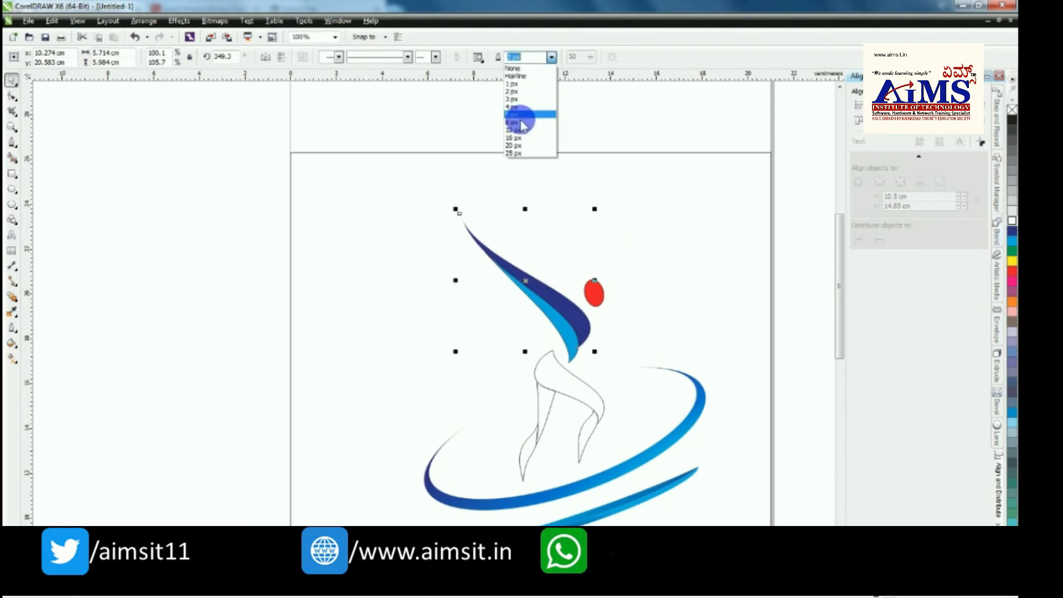
{"action": "left_click", "coordinate": [514, 130]}
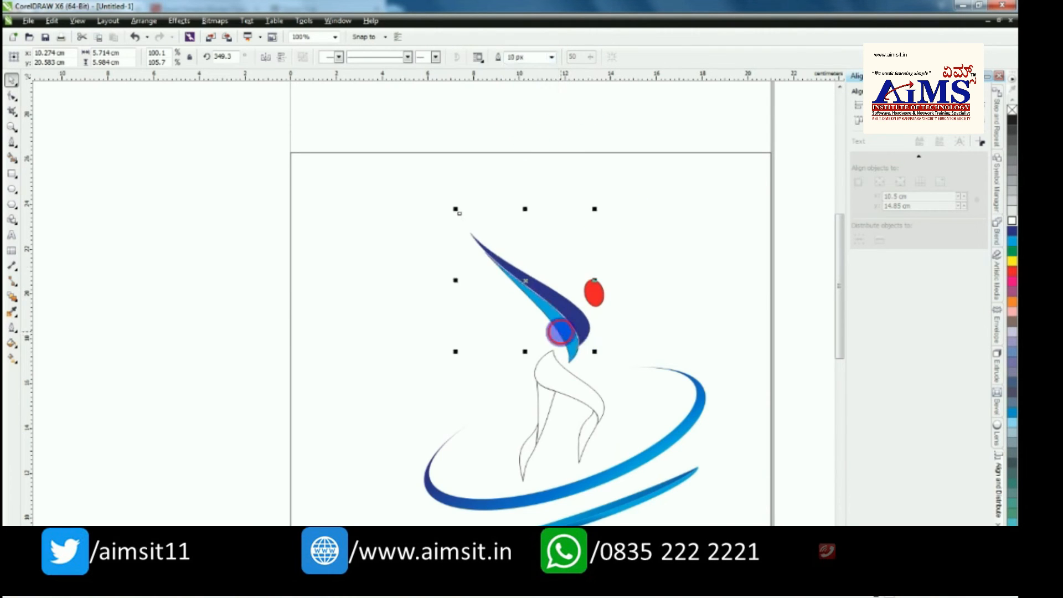
{"action": "left_click", "coordinate": [560, 332]}
{"action": "left_click", "coordinate": [552, 58]}
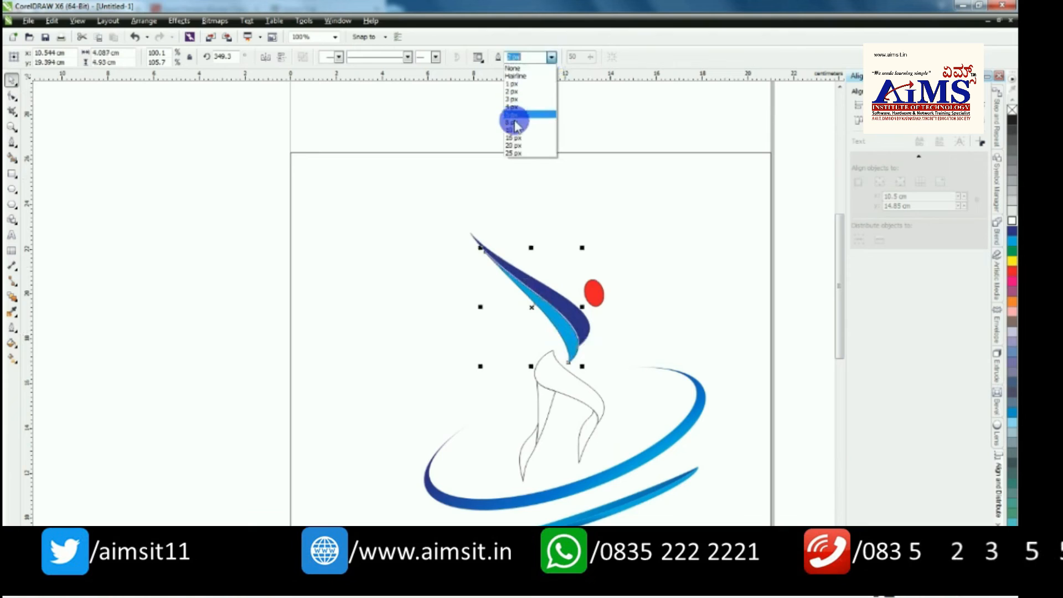
{"action": "left_click", "coordinate": [514, 129]}
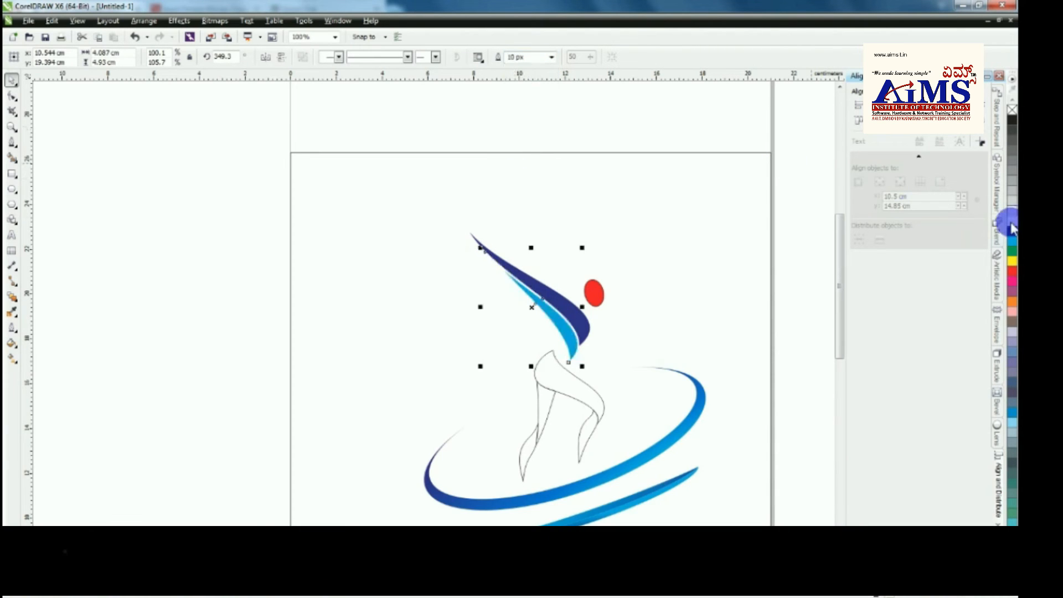
{"action": "left_click", "coordinate": [811, 268]}
{"action": "scroll", "coordinate": [630, 210], "scroll_direction": "down", "scroll_amount": 1}
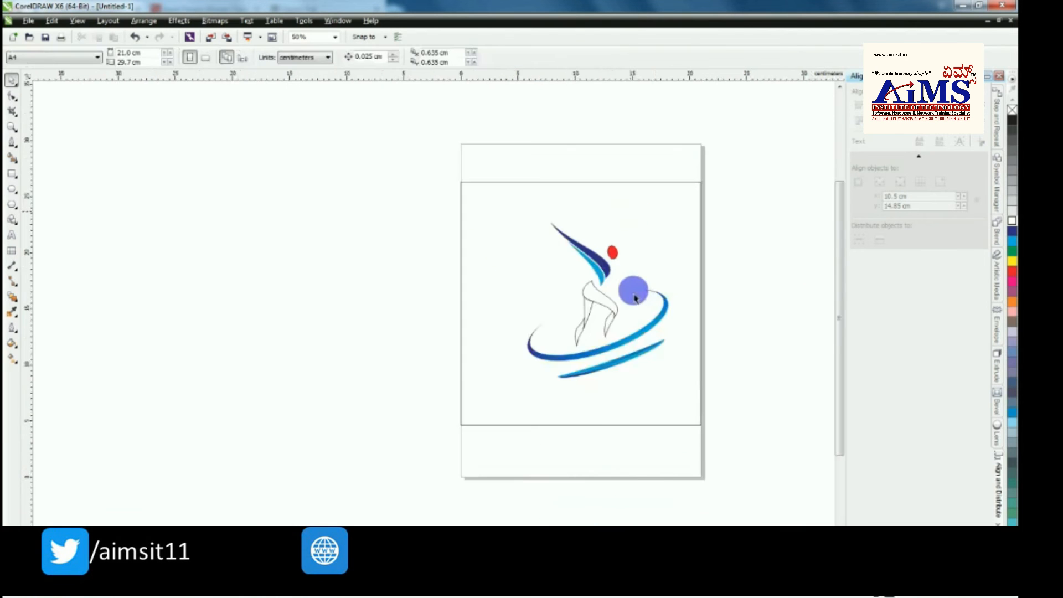
Step: Fill the figure's hip and thigh curve dark blue
{"action": "scroll", "coordinate": [636, 289], "scroll_direction": "up", "scroll_amount": 1}
{"action": "left_click", "coordinate": [568, 317]}
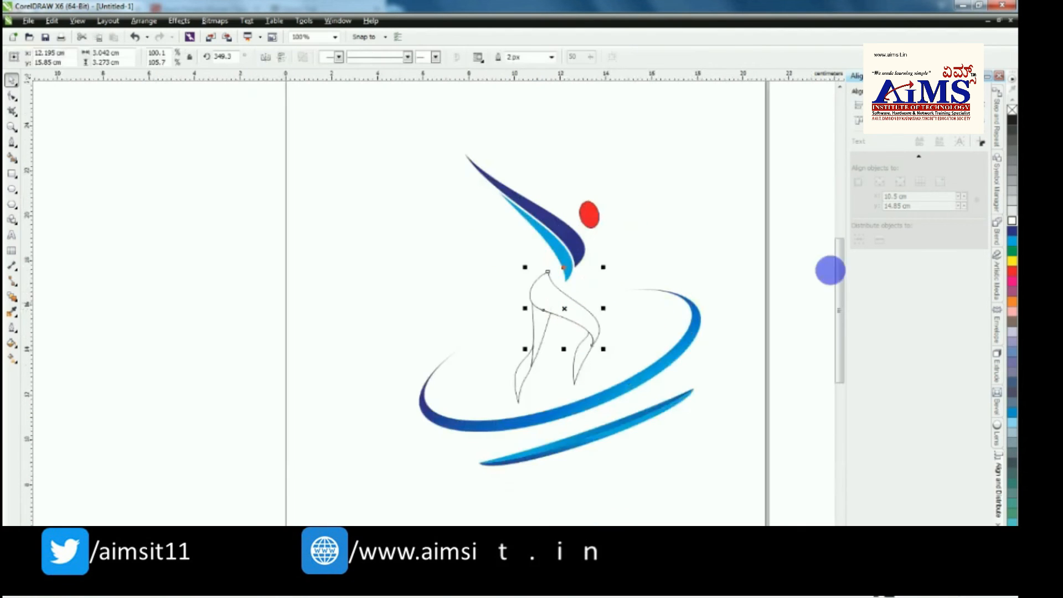
{"action": "left_click", "coordinate": [1011, 272]}
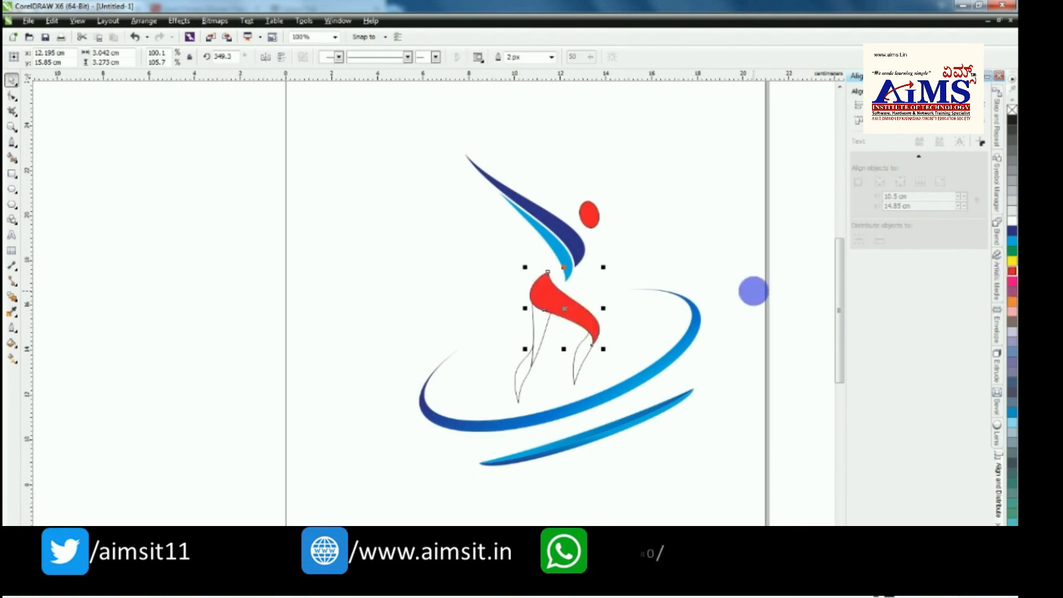
{"action": "key", "text": "ctrl+z"}
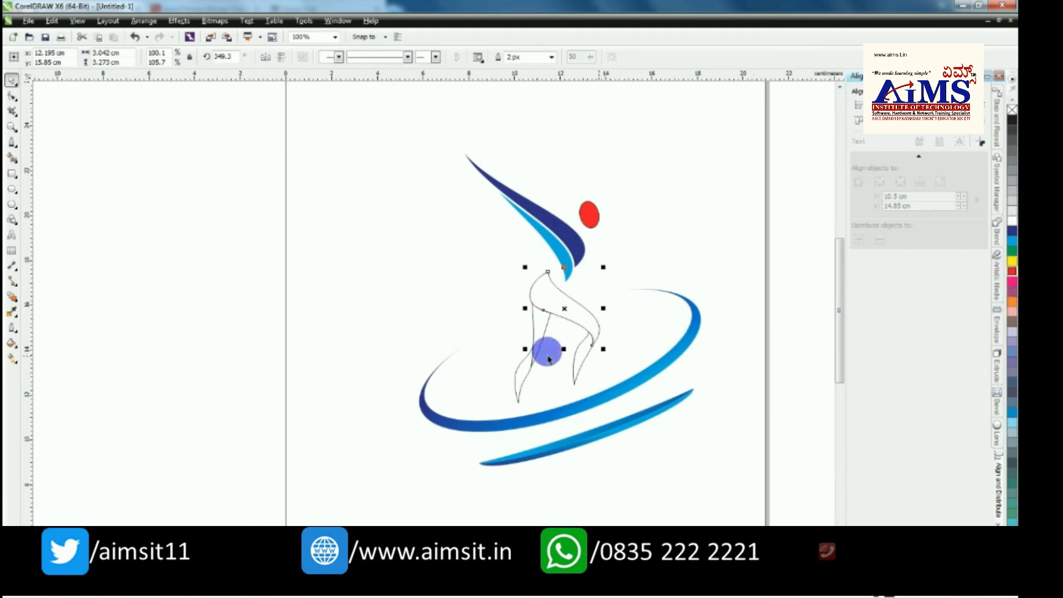
{"action": "left_click", "coordinate": [1012, 232]}
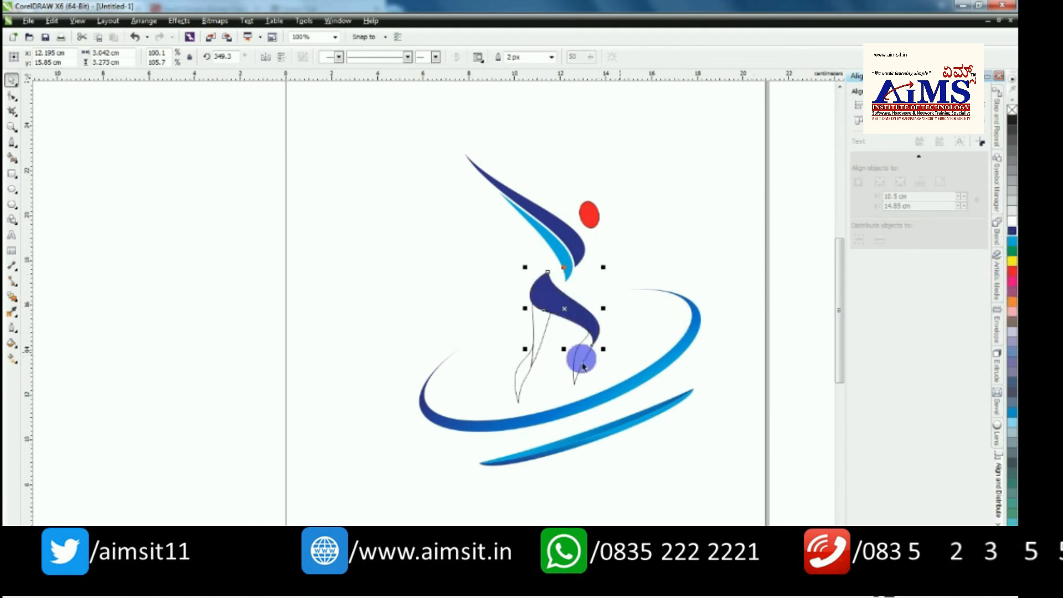
Step: Fill the back leg's upper piece and the front lower leg red, and the back lower leg cyan
{"action": "left_click", "coordinate": [537, 322]}
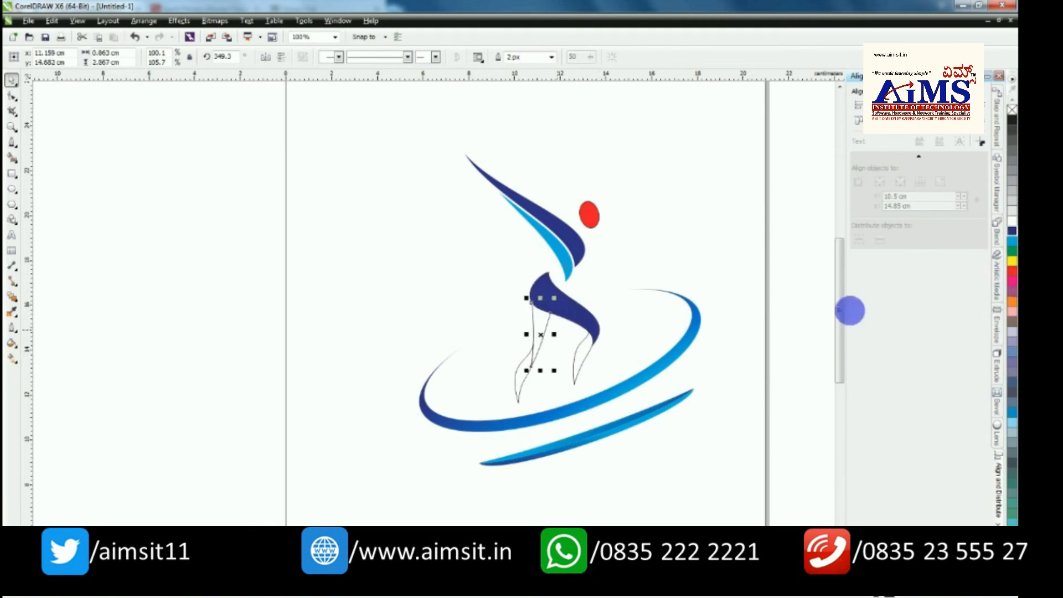
{"action": "left_click", "coordinate": [1012, 273]}
{"action": "left_click", "coordinate": [584, 360]}
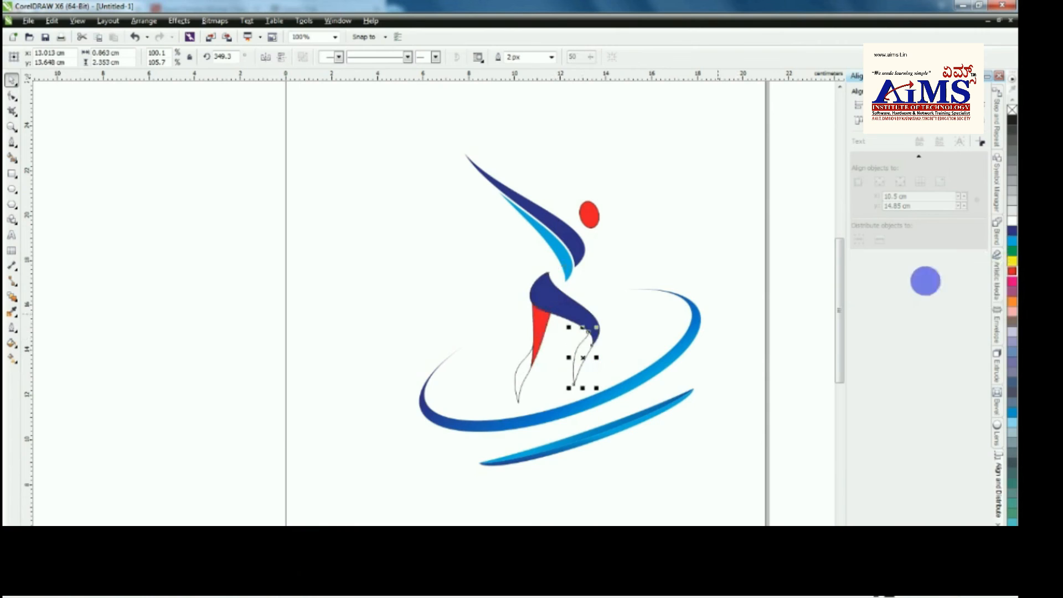
{"action": "left_click", "coordinate": [1012, 272]}
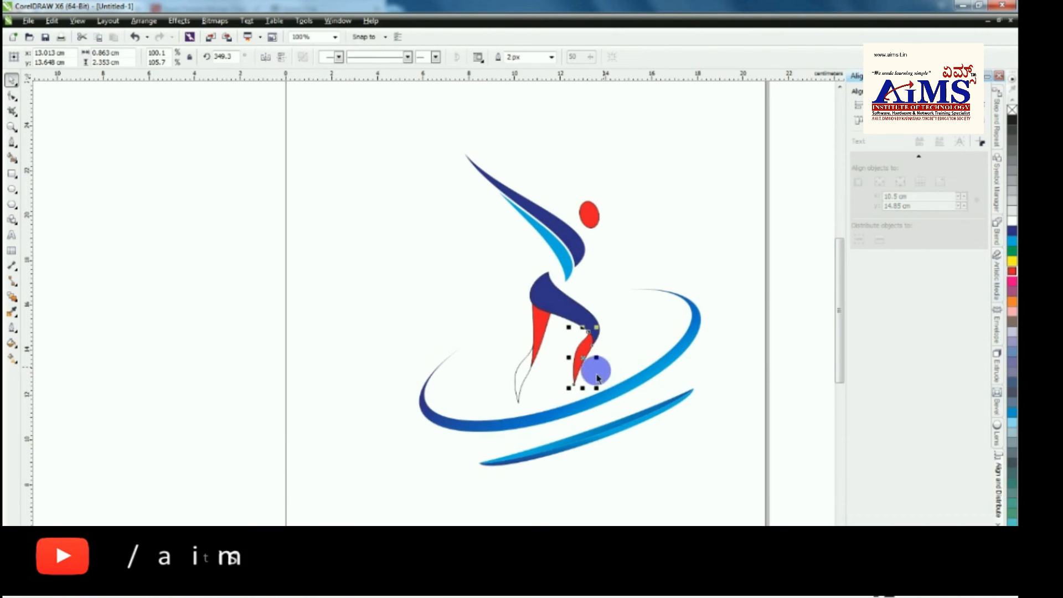
{"action": "left_click", "coordinate": [519, 381]}
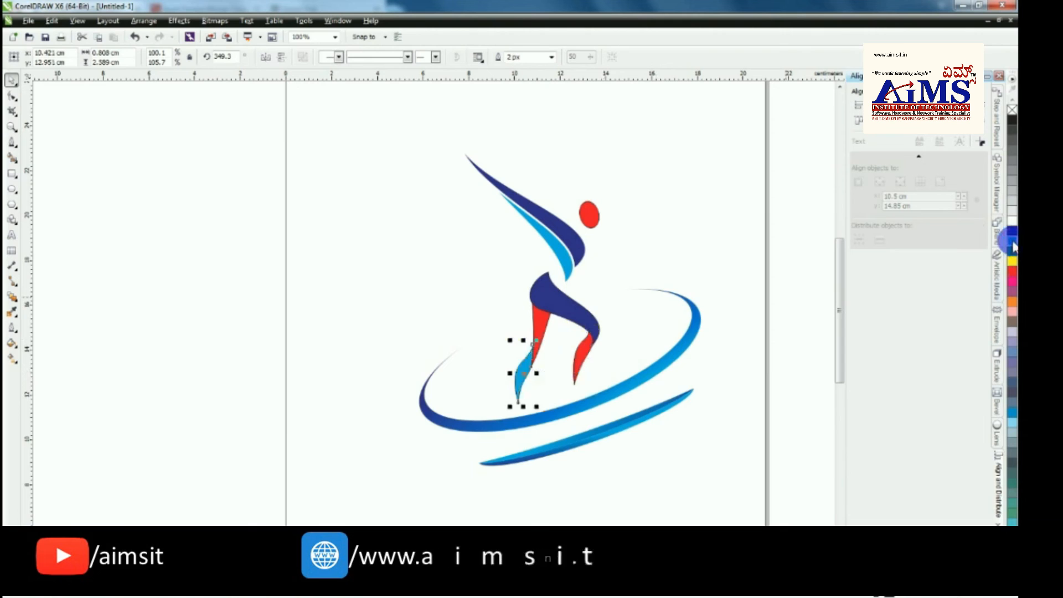
Step: Give the dark blue hip curve and the red upper piece of the back leg white 10 px outlines
{"action": "left_click", "coordinate": [557, 304]}
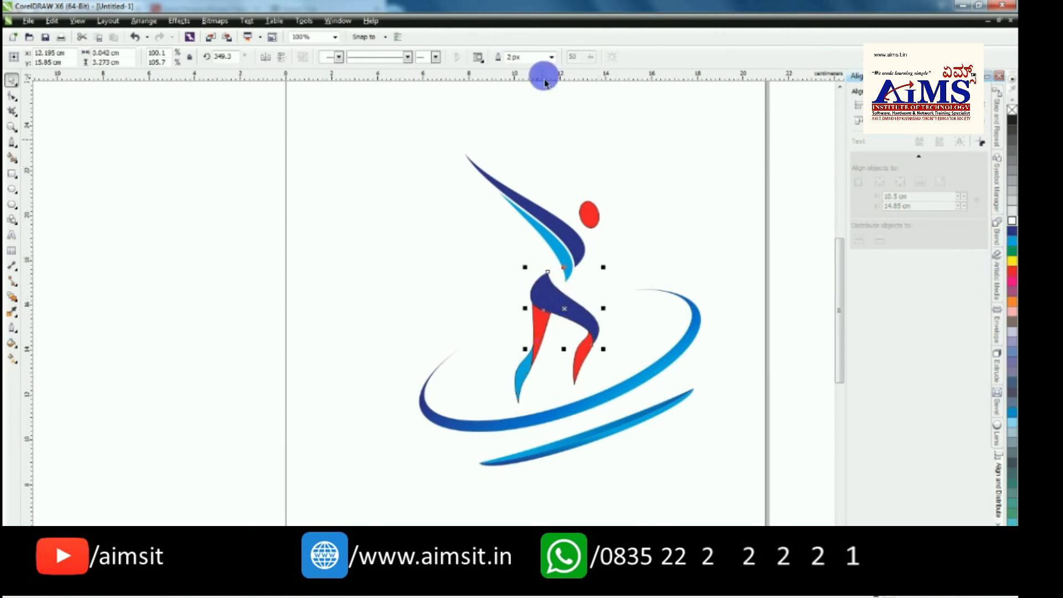
{"action": "left_click", "coordinate": [550, 57]}
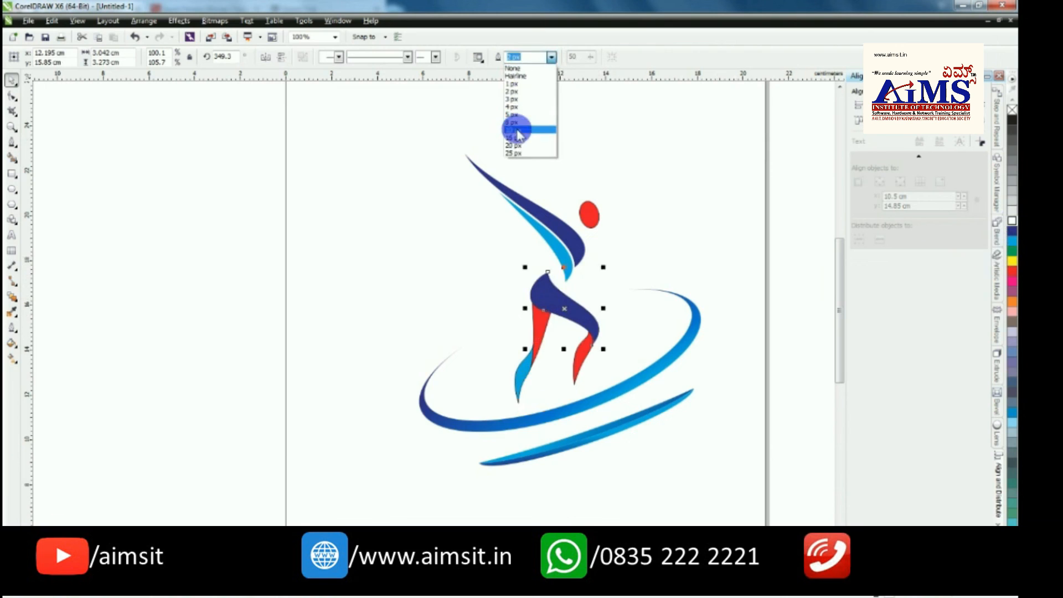
{"action": "left_click", "coordinate": [518, 131]}
{"action": "left_click", "coordinate": [536, 319]}
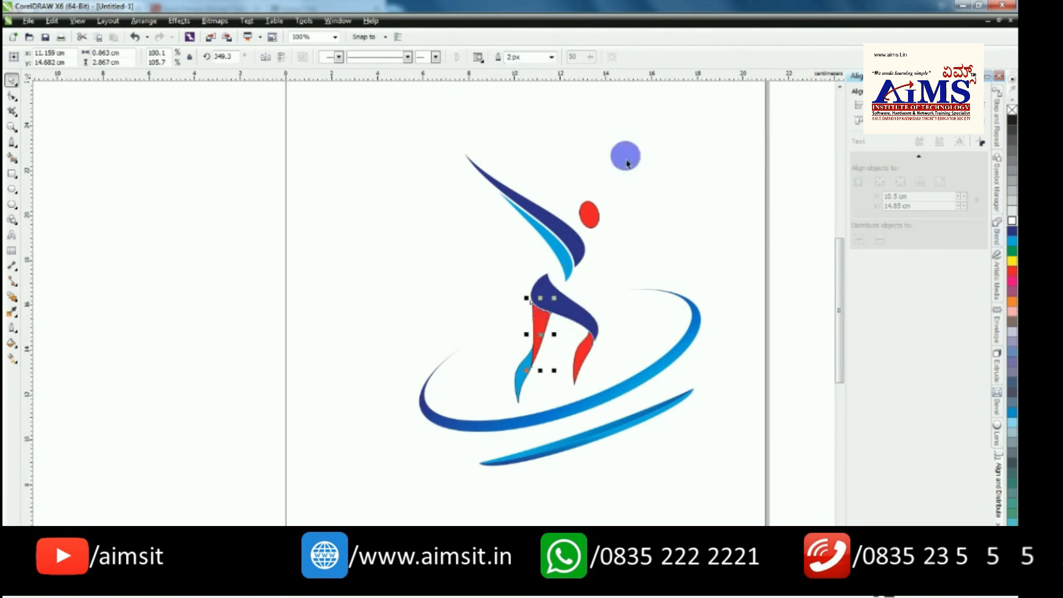
{"action": "left_click", "coordinate": [551, 57]}
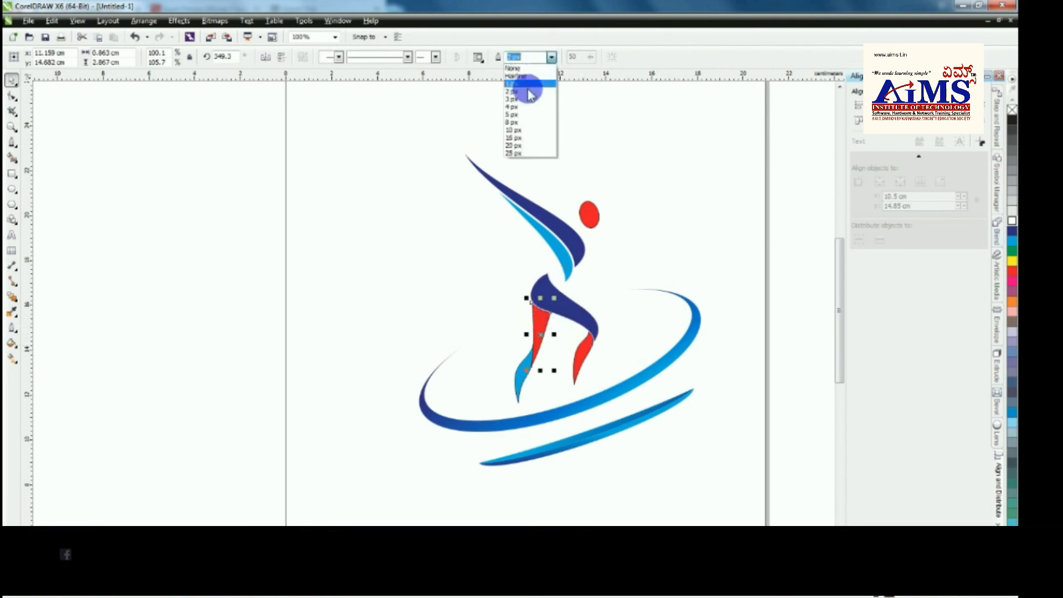
{"action": "left_click", "coordinate": [511, 129]}
{"action": "right_click", "coordinate": [1011, 221]}
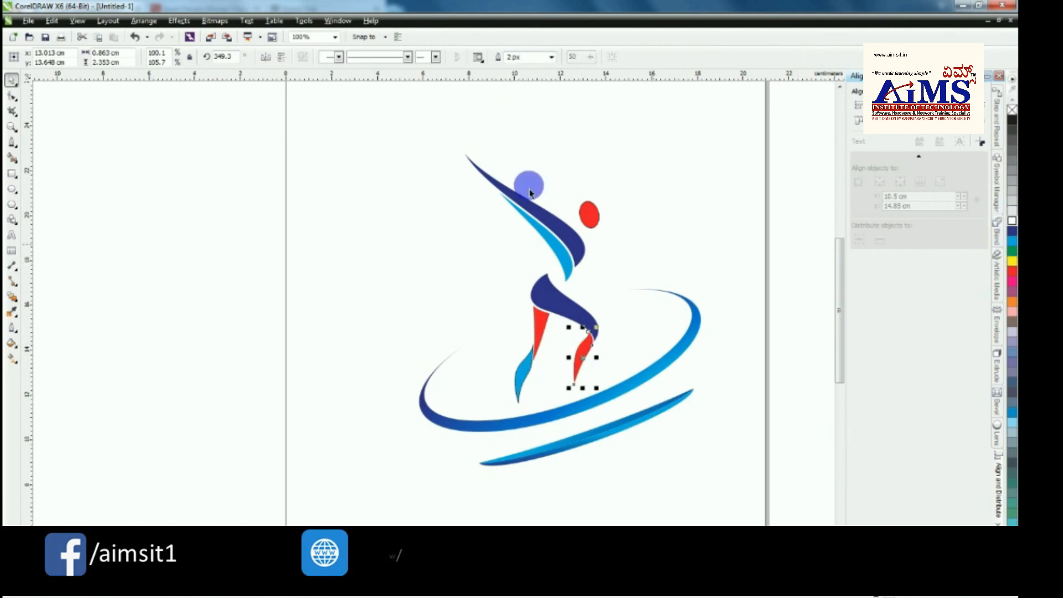
Step: Set white 10 px outlines on the red front lower leg and the cyan back lower leg
{"action": "left_click", "coordinate": [551, 56]}
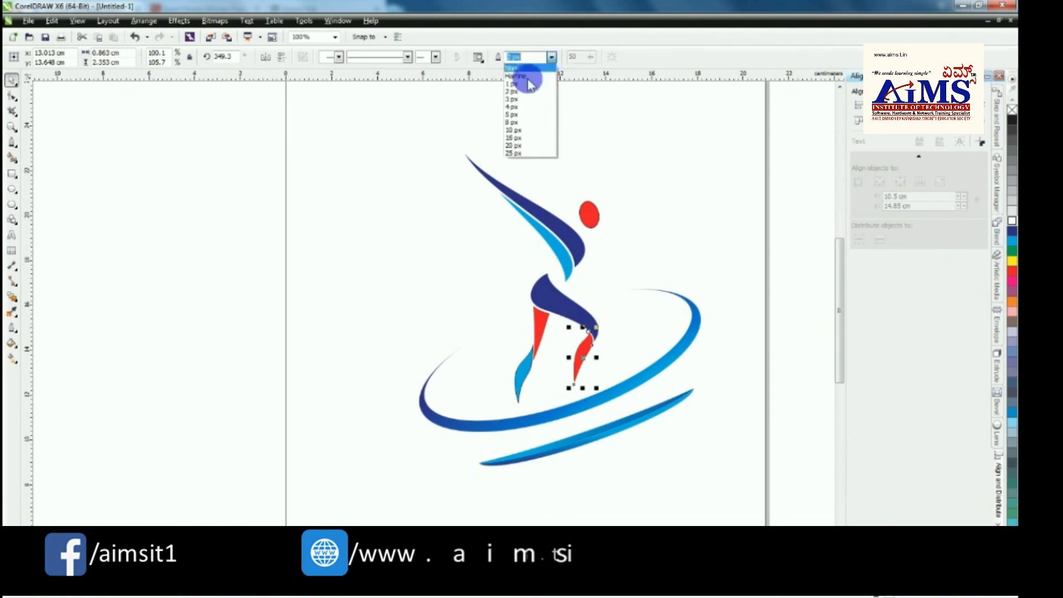
{"action": "left_click", "coordinate": [513, 130]}
{"action": "left_click", "coordinate": [798, 253]}
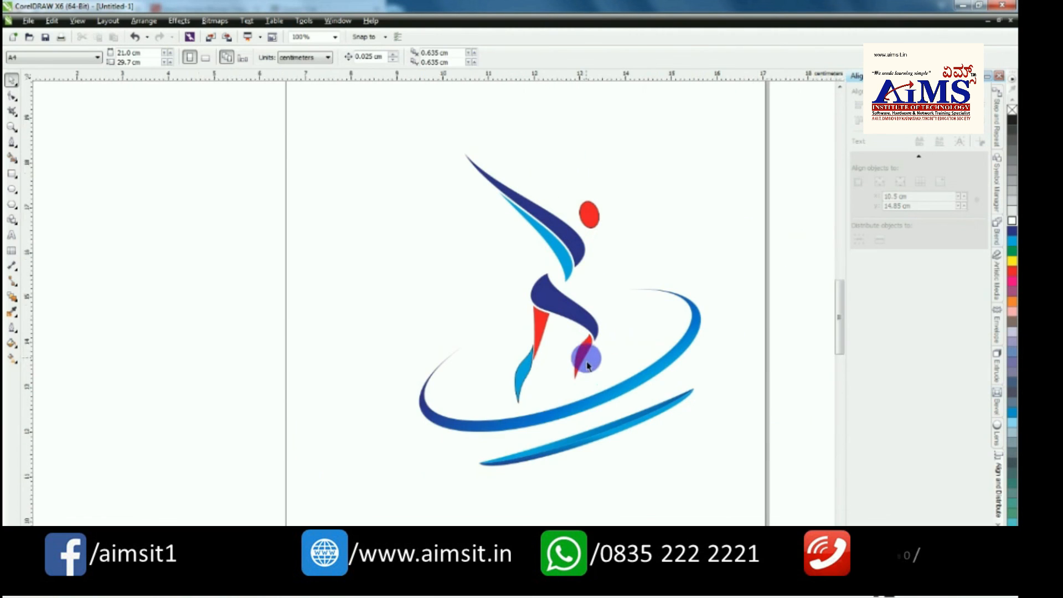
{"action": "scroll", "coordinate": [588, 366], "scroll_direction": "up", "scroll_amount": 2}
{"action": "left_click", "coordinate": [460, 377]}
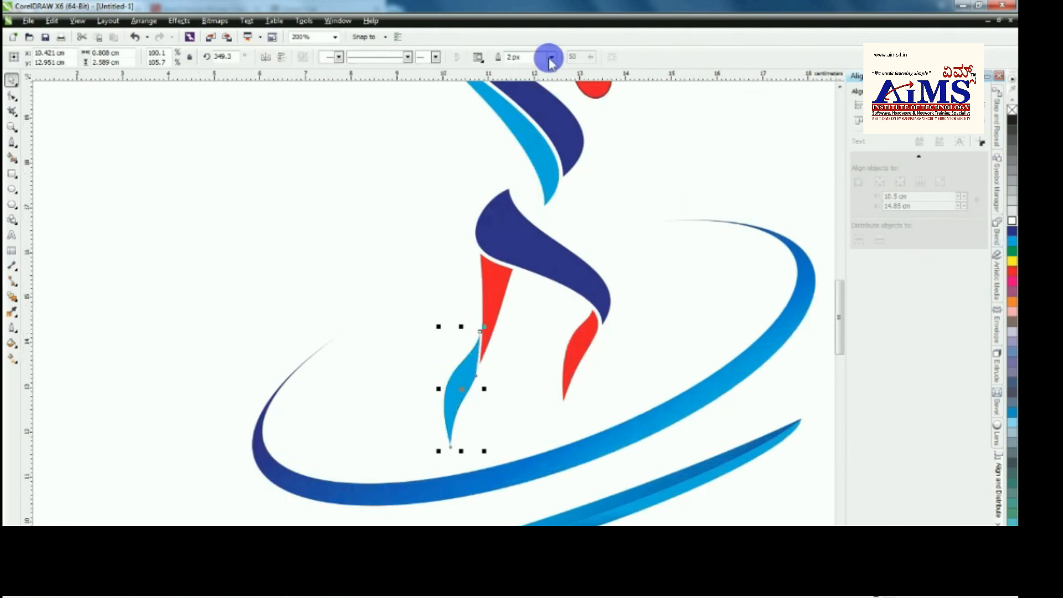
{"action": "left_click", "coordinate": [551, 58]}
{"action": "left_click", "coordinate": [517, 130]}
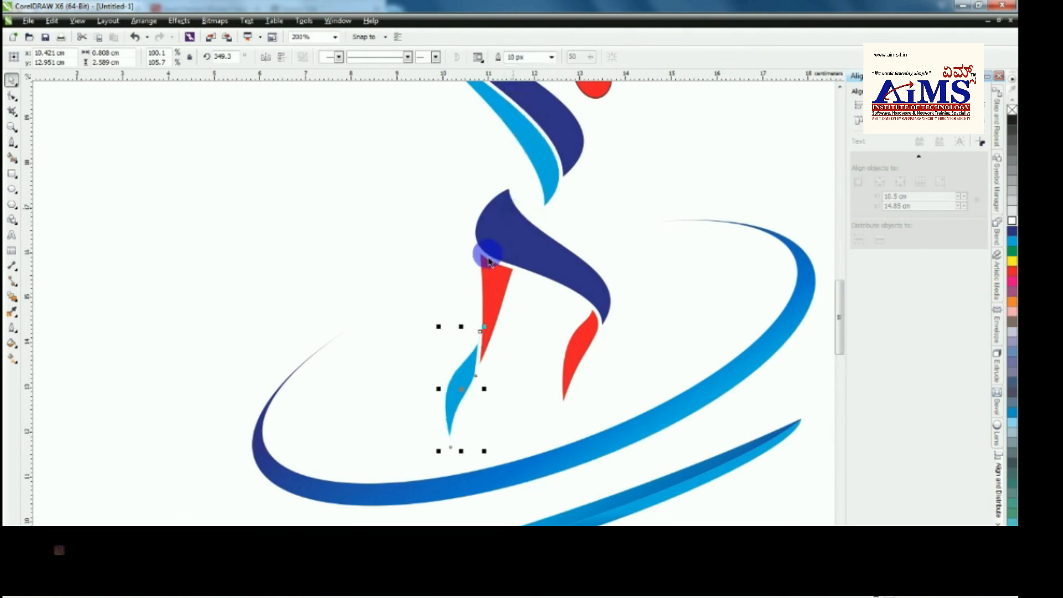
{"action": "scroll", "coordinate": [506, 263], "scroll_direction": "down", "scroll_amount": 3}
{"action": "left_click", "coordinate": [675, 284]}
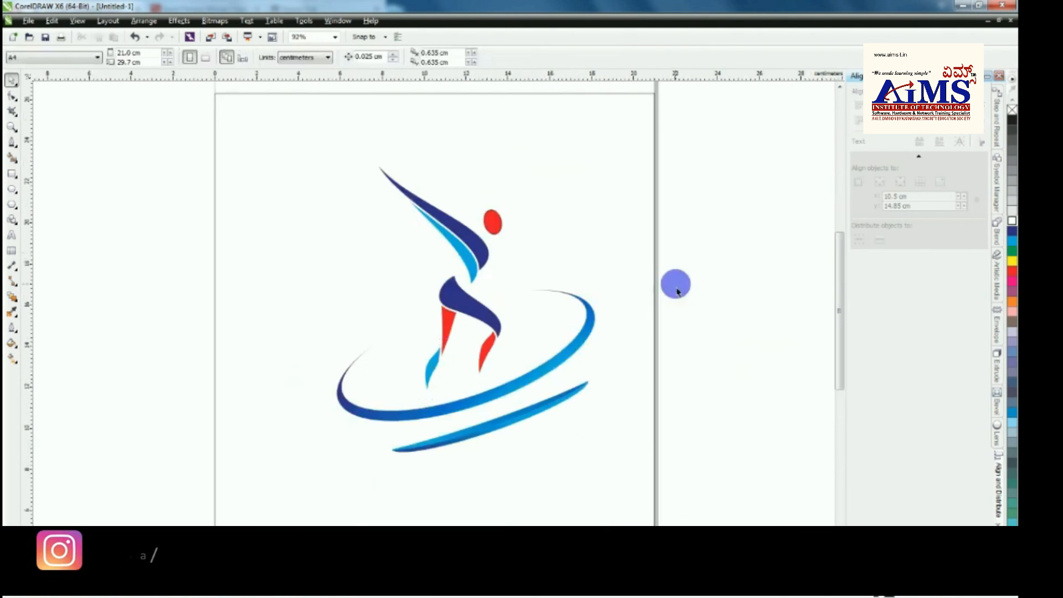
Step: Set the outline width of the cyan lower leg and both red leg pieces to 5 px
{"action": "scroll", "coordinate": [431, 377], "scroll_direction": "up", "scroll_amount": 3}
{"action": "left_click", "coordinate": [431, 379]}
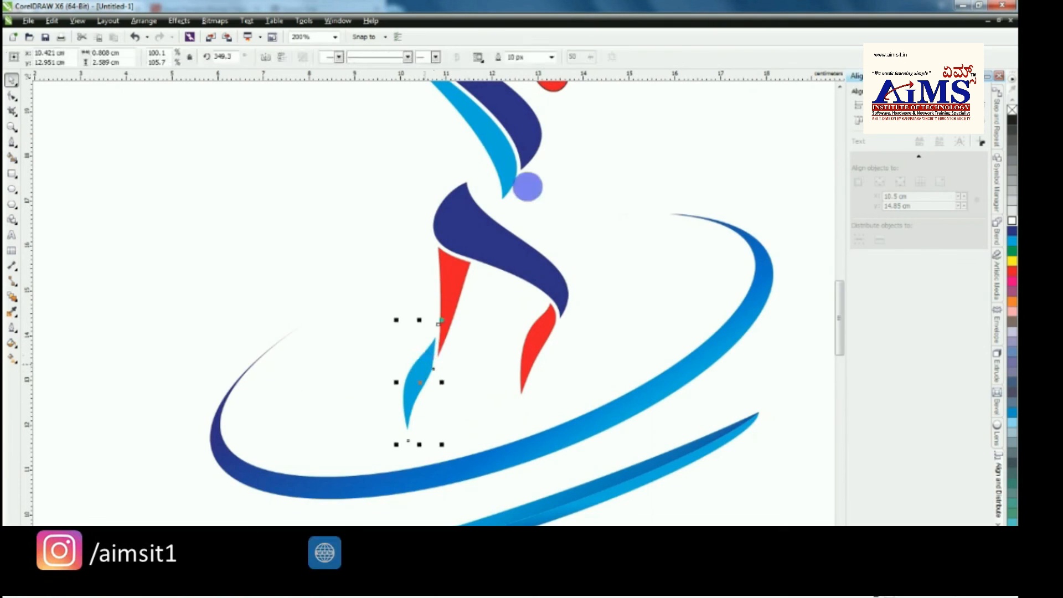
{"action": "left_click", "coordinate": [551, 57]}
{"action": "left_click", "coordinate": [510, 110]}
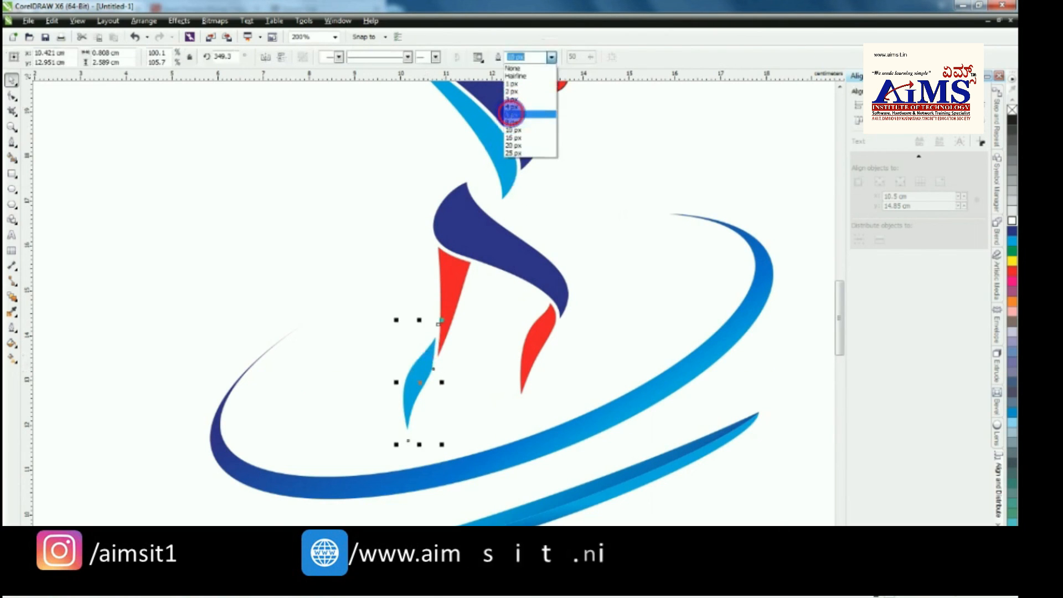
{"action": "left_click", "coordinate": [545, 324]}
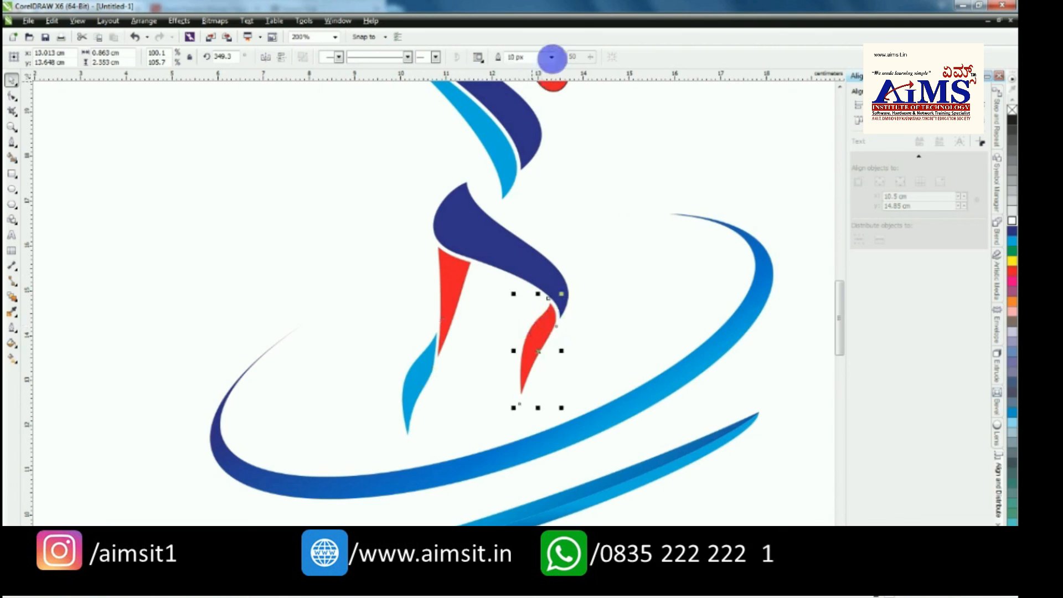
{"action": "left_click", "coordinate": [552, 57]}
{"action": "left_click", "coordinate": [516, 114]}
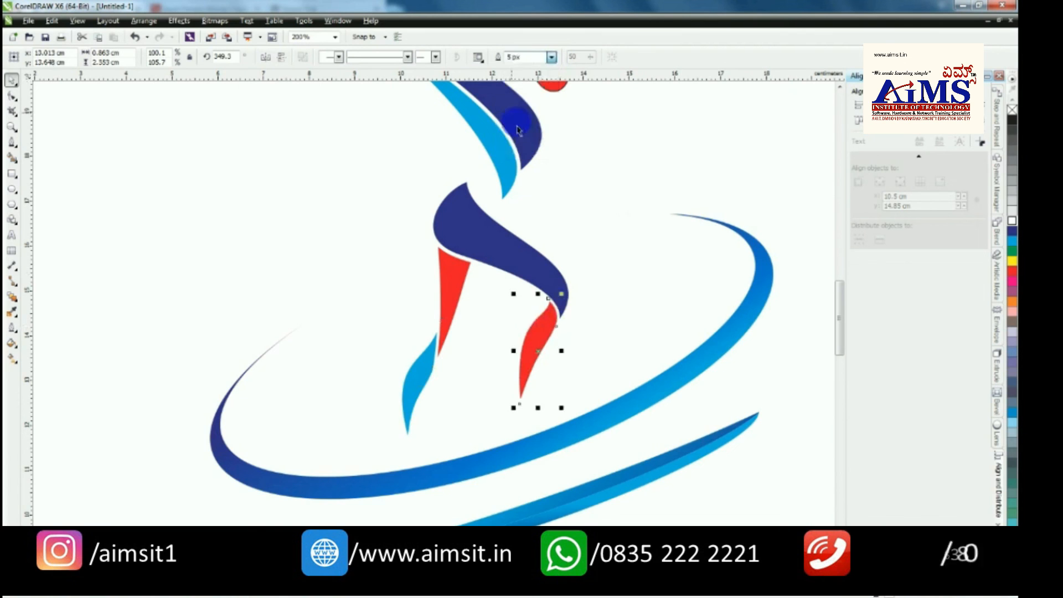
{"action": "left_click", "coordinate": [467, 269]}
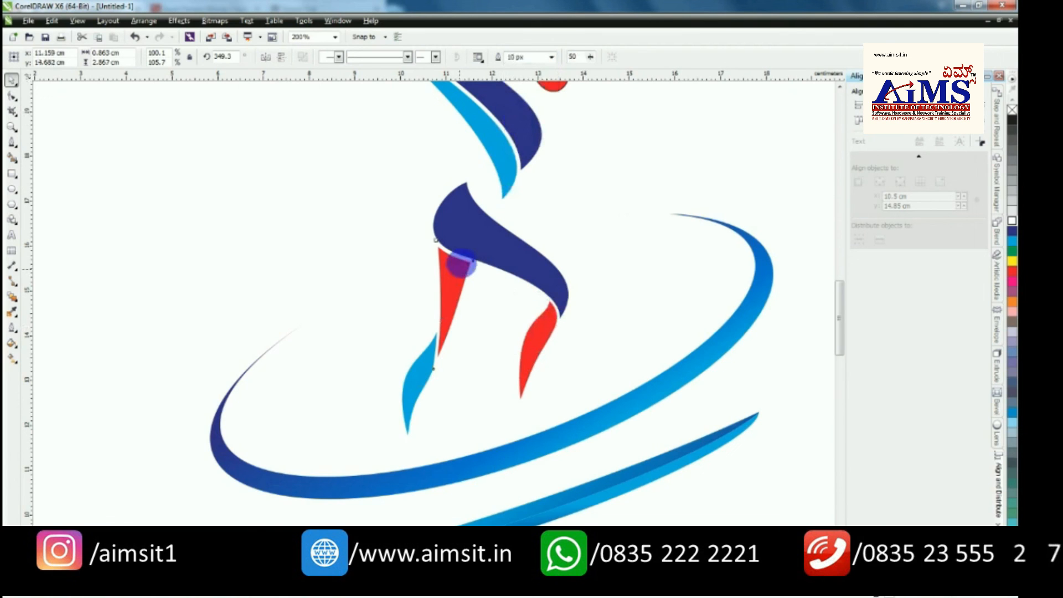
{"action": "left_click", "coordinate": [551, 57]}
{"action": "left_click", "coordinate": [517, 115]}
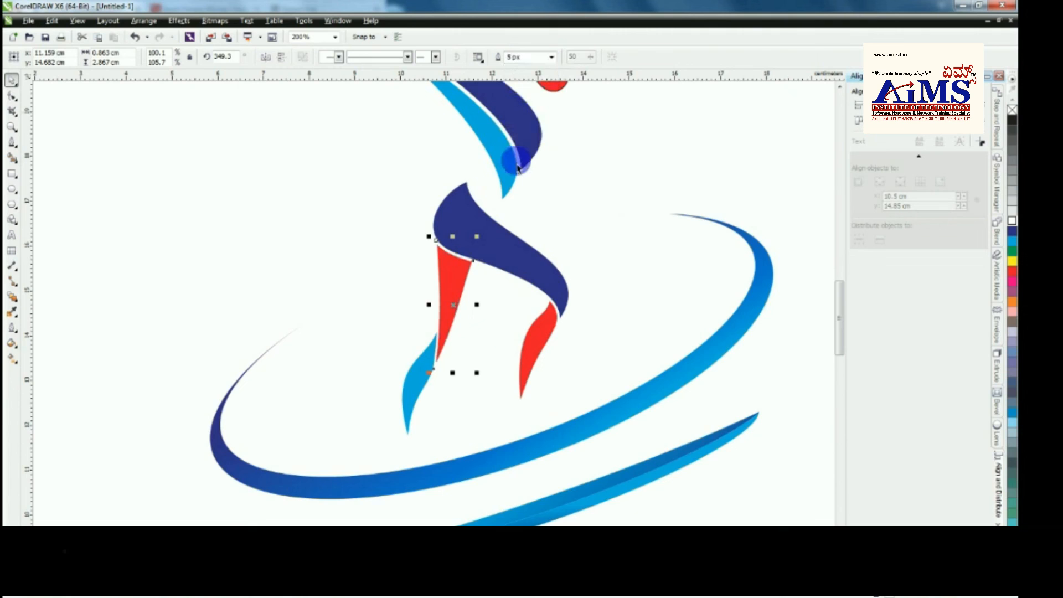
Step: Try a 5 px outline width on the dark blue and cyan arm curves
{"action": "scroll", "coordinate": [515, 194], "scroll_direction": "down", "scroll_amount": 2}
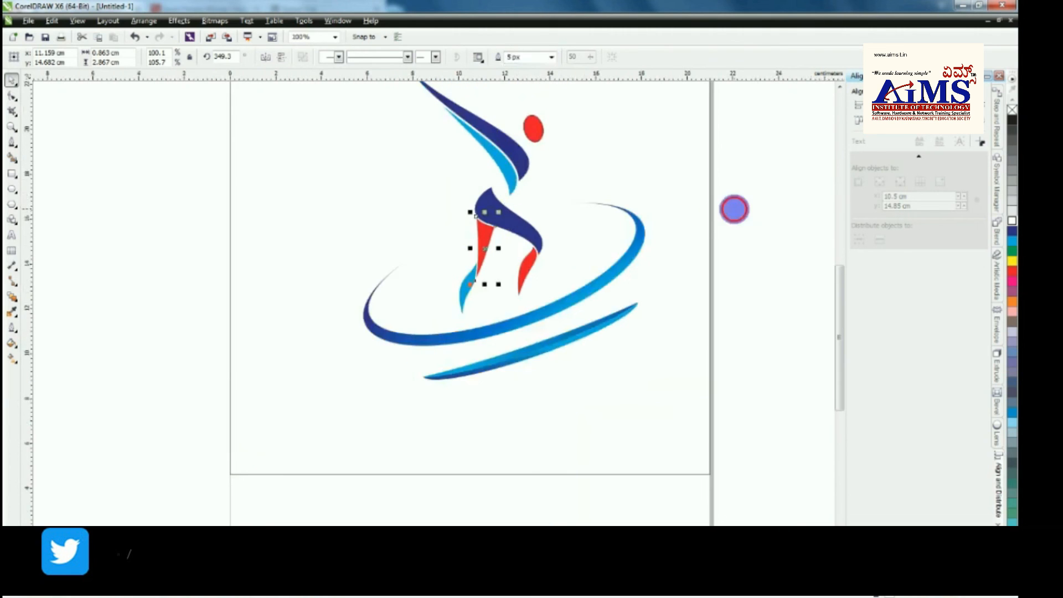
{"action": "left_click", "coordinate": [735, 209]}
{"action": "left_click", "coordinate": [519, 156]}
{"action": "left_click", "coordinate": [551, 57]}
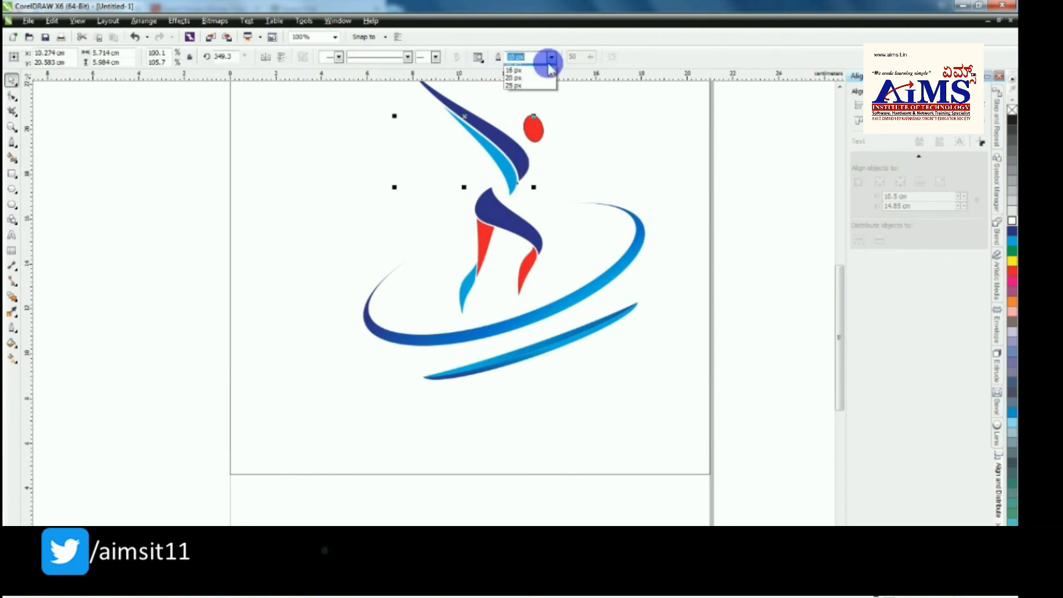
{"action": "left_click", "coordinate": [514, 114]}
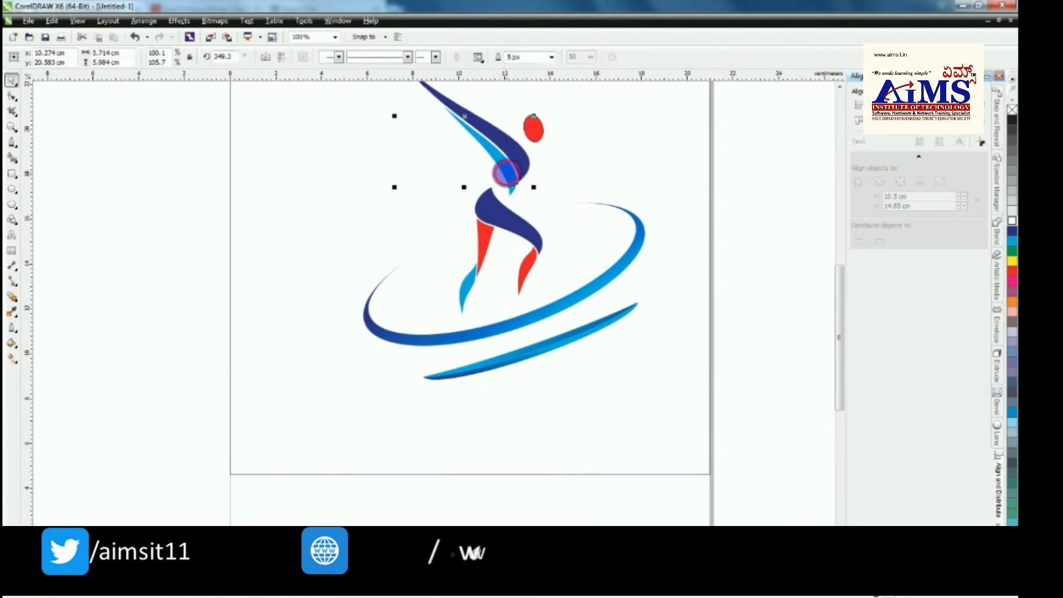
{"action": "left_click", "coordinate": [505, 173]}
{"action": "left_click", "coordinate": [552, 57]}
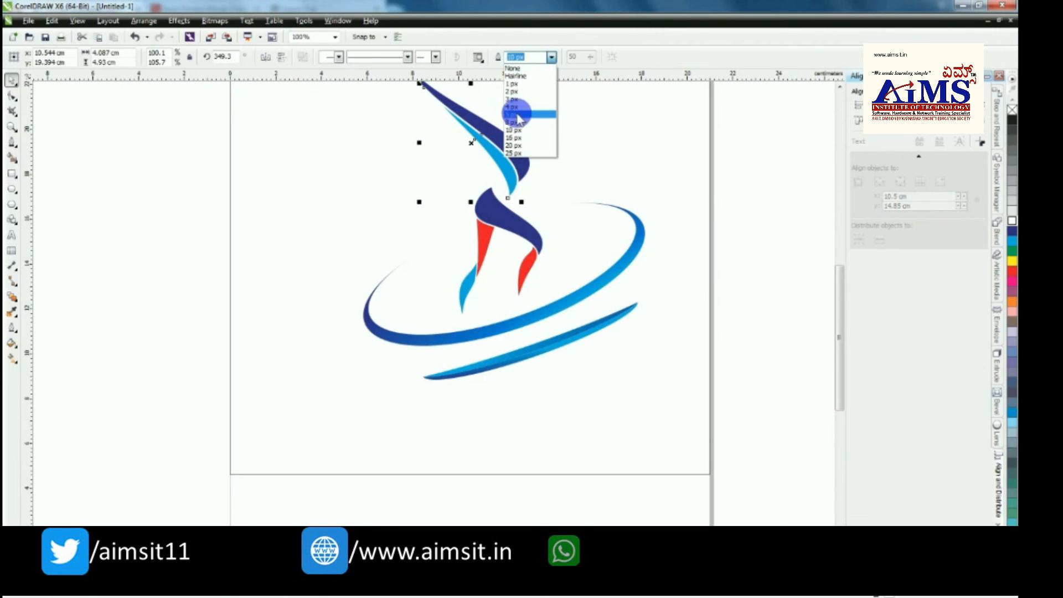
{"action": "left_click", "coordinate": [516, 114]}
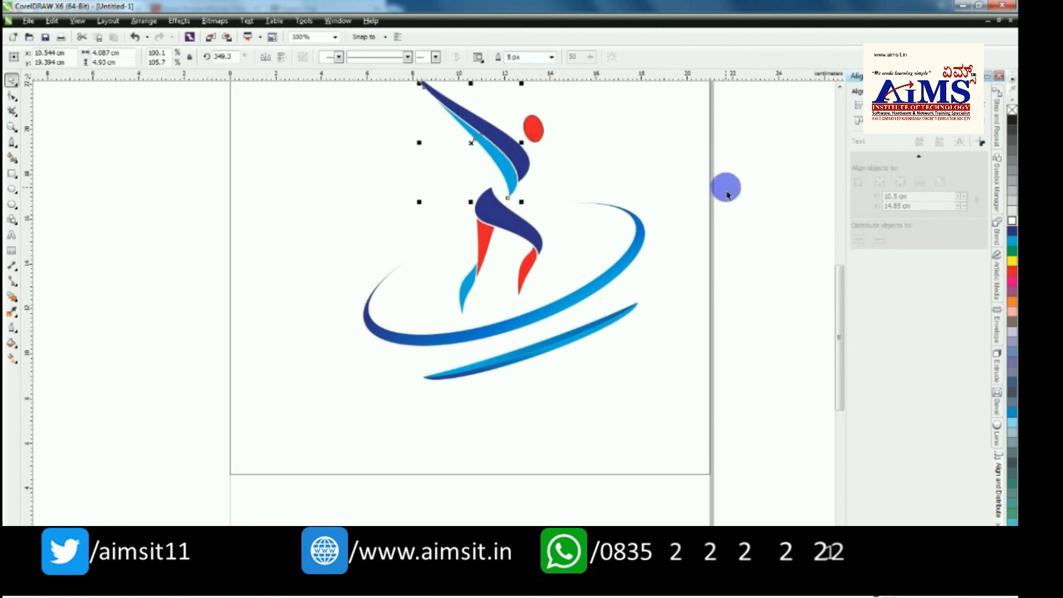
{"action": "left_click", "coordinate": [723, 191]}
Step: Undo the last outline width changes on both arm curves
{"action": "scroll", "coordinate": [726, 187], "scroll_direction": "down", "scroll_amount": 1}
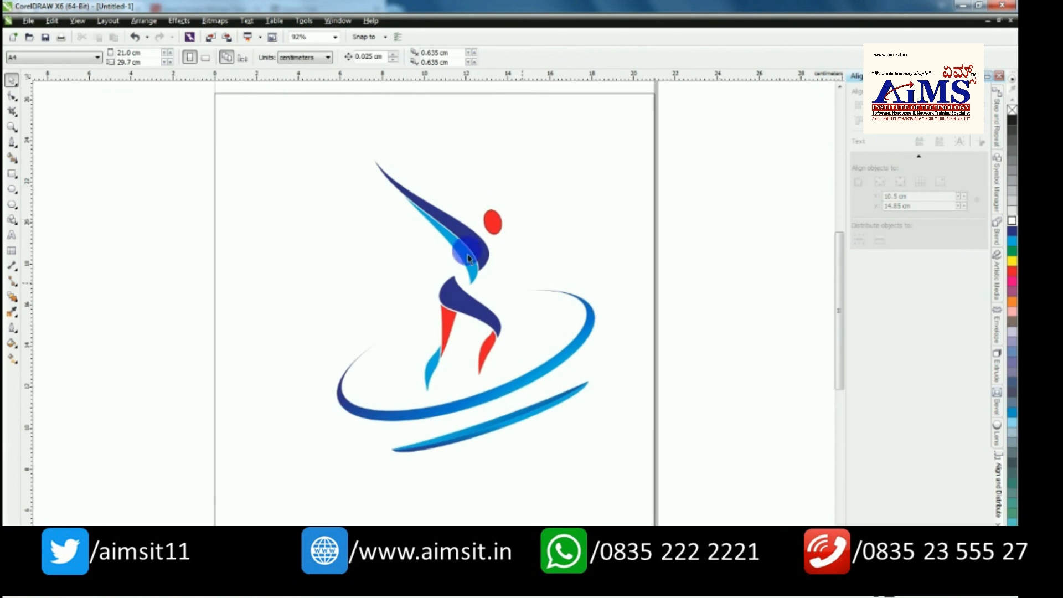
{"action": "scroll", "coordinate": [467, 258], "scroll_direction": "up", "scroll_amount": 3}
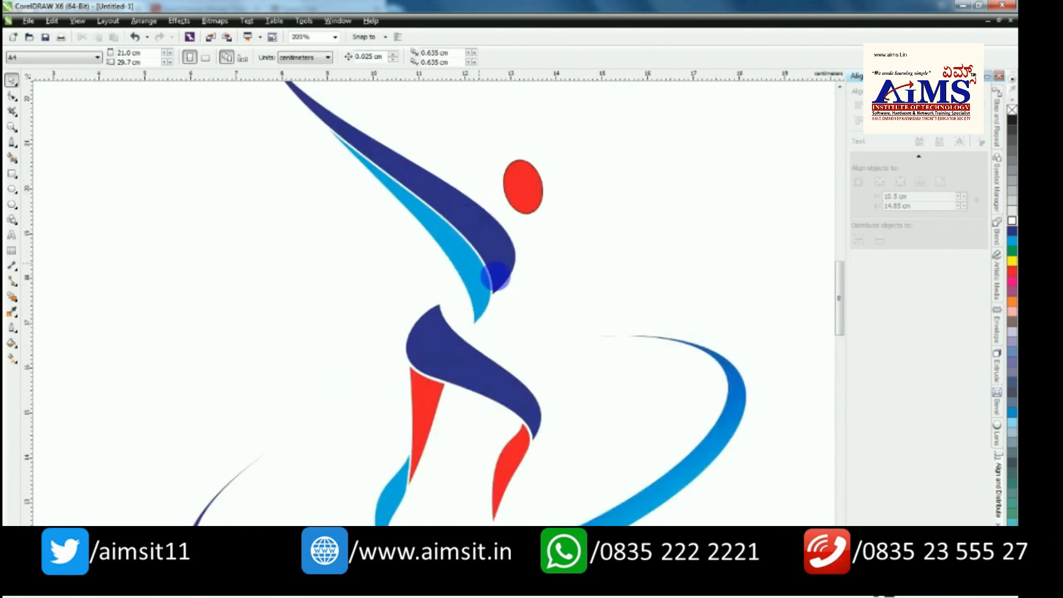
{"action": "left_click", "coordinate": [503, 285]}
{"action": "scroll", "coordinate": [615, 288], "scroll_direction": "down", "scroll_amount": 3}
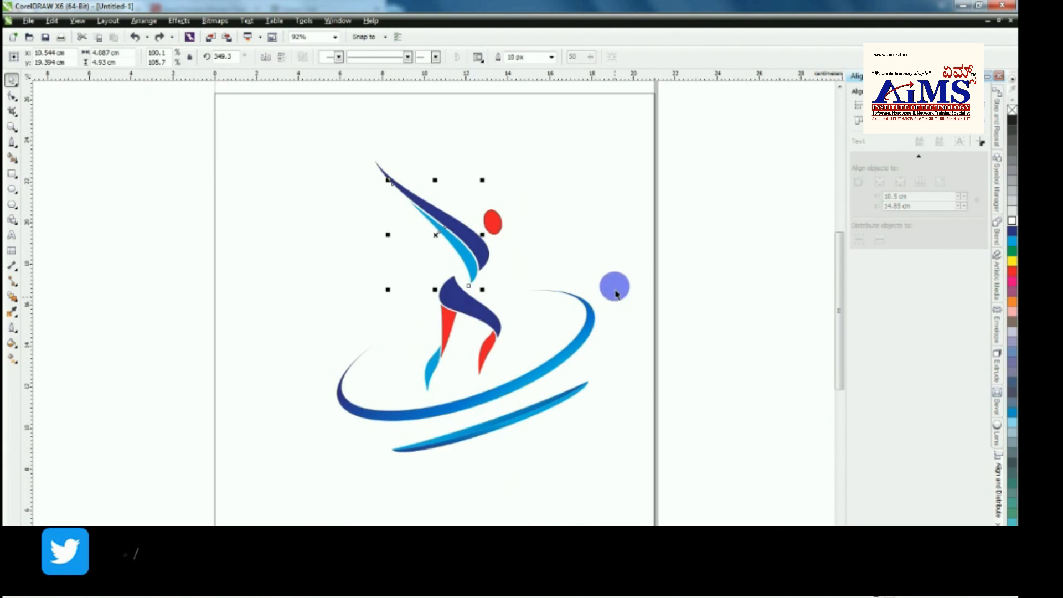
{"action": "left_click", "coordinate": [700, 226]}
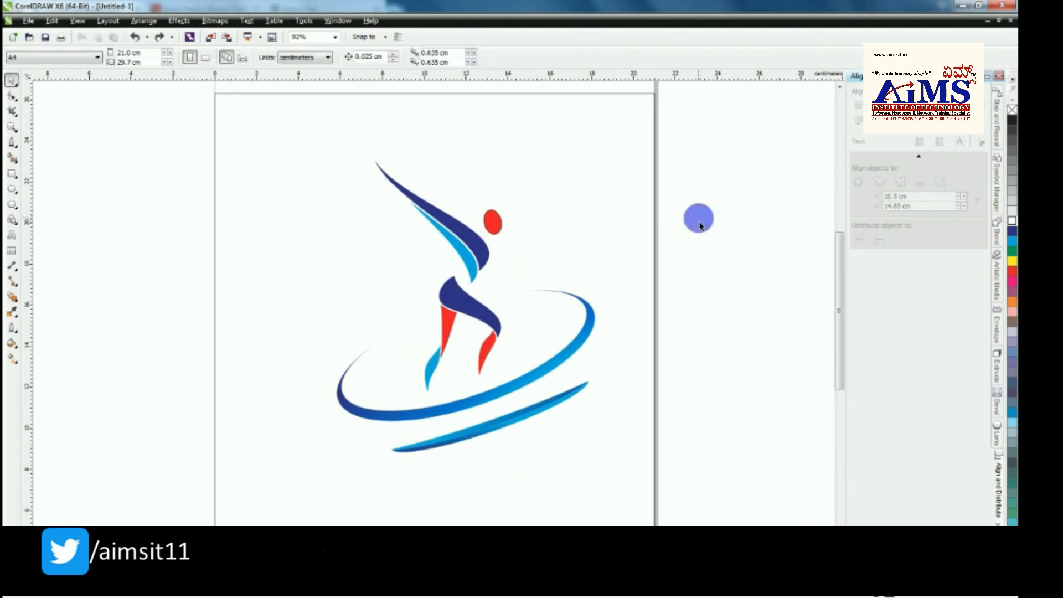
Step: Select the whole figure with its swooshes and move it slightly up and to the left within the rectangle
{"action": "left_click_drag", "start_coordinate": [166, 94], "coordinate": [687, 474]}
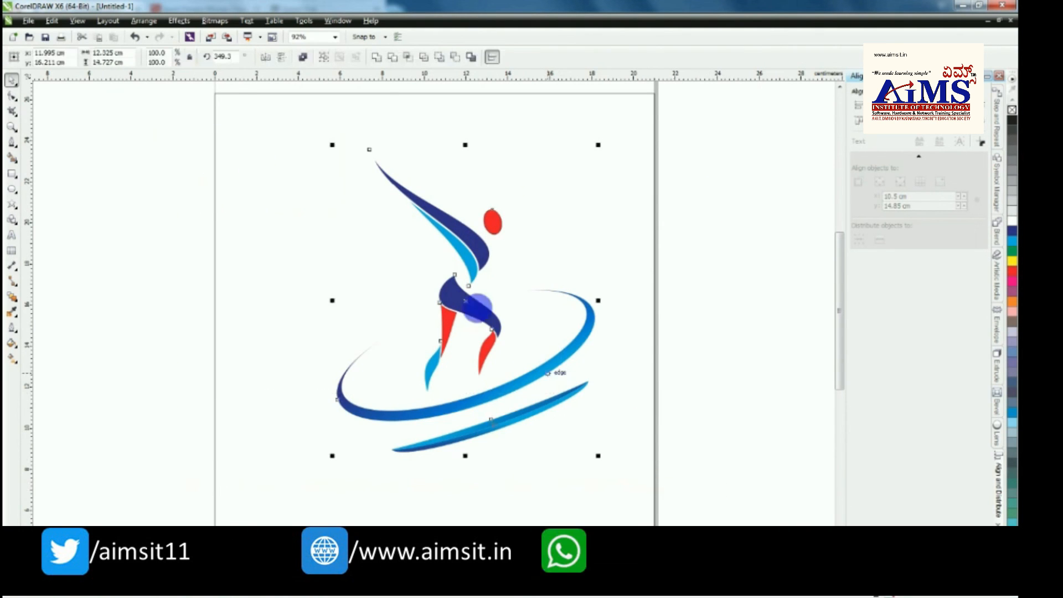
{"action": "left_click_drag", "start_coordinate": [466, 302], "coordinate": [438, 291]}
{"action": "left_click", "coordinate": [755, 296]}
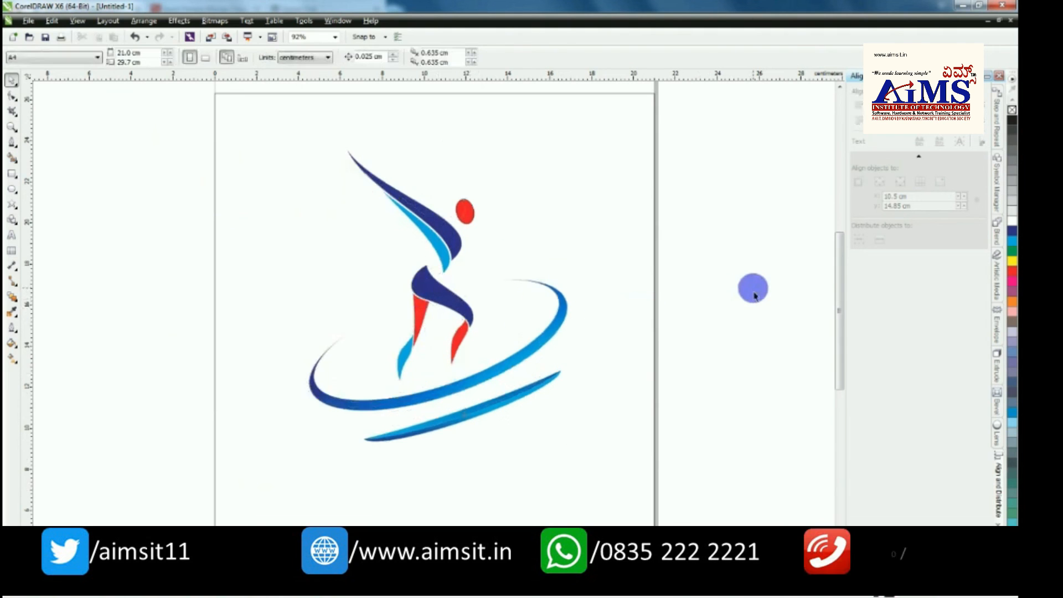